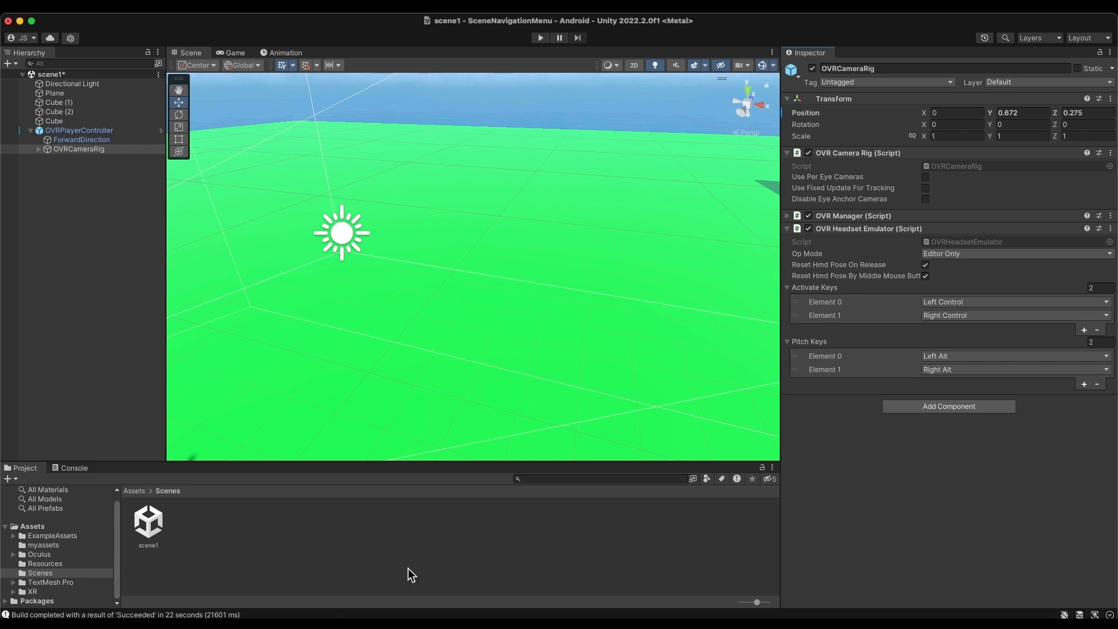
Examine the scene around the player controller, including the red, blue and yellow cubes on the green plane.
{"action": "right_click_drag", "start_coordinate": [441, 431], "coordinate": [247, 309]}
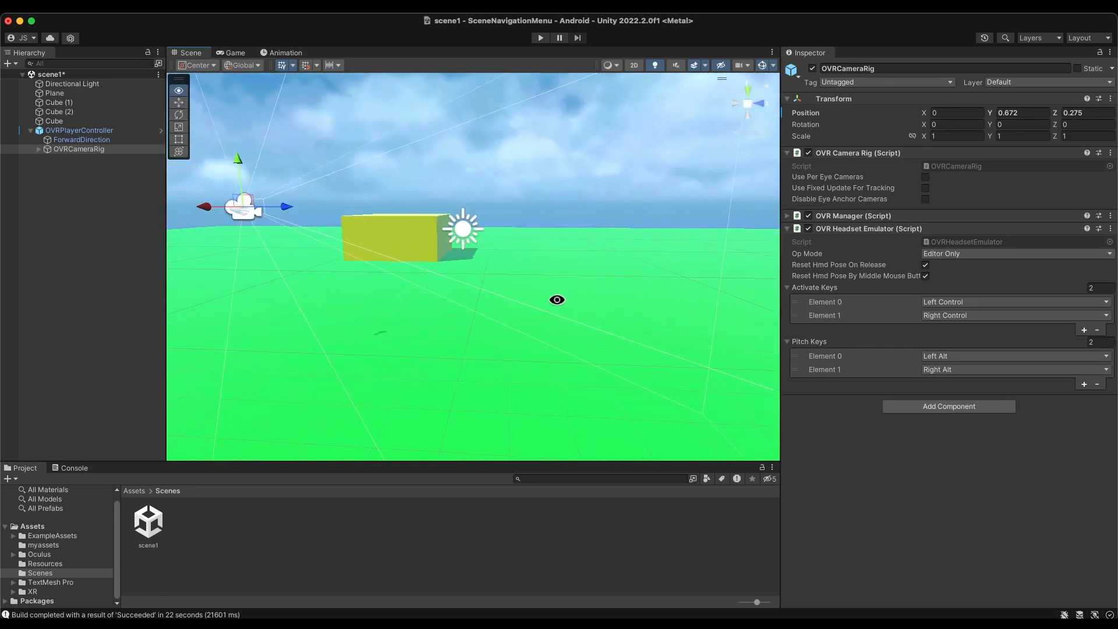
{"action": "right_click_drag", "start_coordinate": [557, 303], "coordinate": [615, 313]}
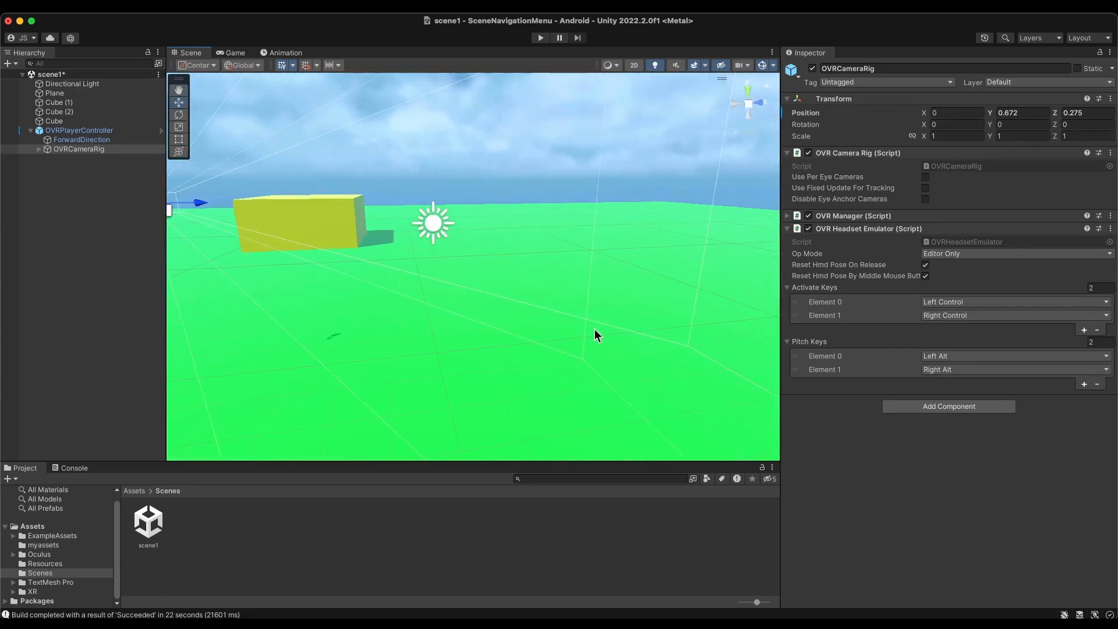
{"action": "scroll", "coordinate": [551, 362], "scroll_direction": "down", "scroll_amount": 3}
{"action": "scroll", "coordinate": [498, 355], "scroll_direction": "down", "scroll_amount": 3}
{"action": "right_click_drag", "start_coordinate": [414, 325], "coordinate": [250, 300]}
{"action": "scroll", "coordinate": [623, 341], "scroll_direction": "down", "scroll_amount": 5}
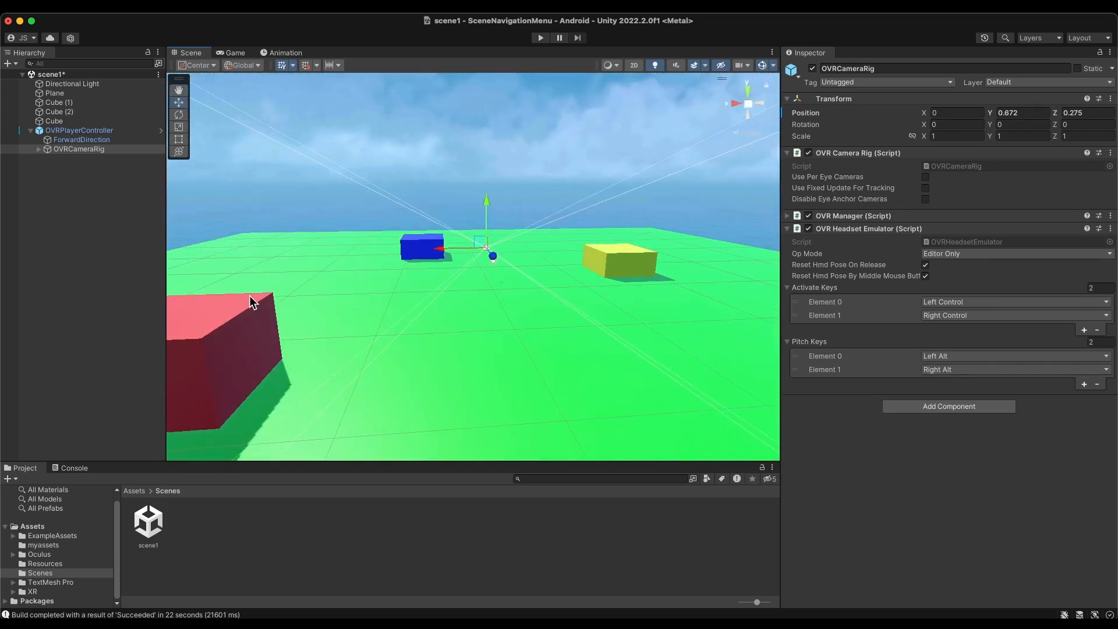
{"action": "left_click", "coordinate": [31, 131]}
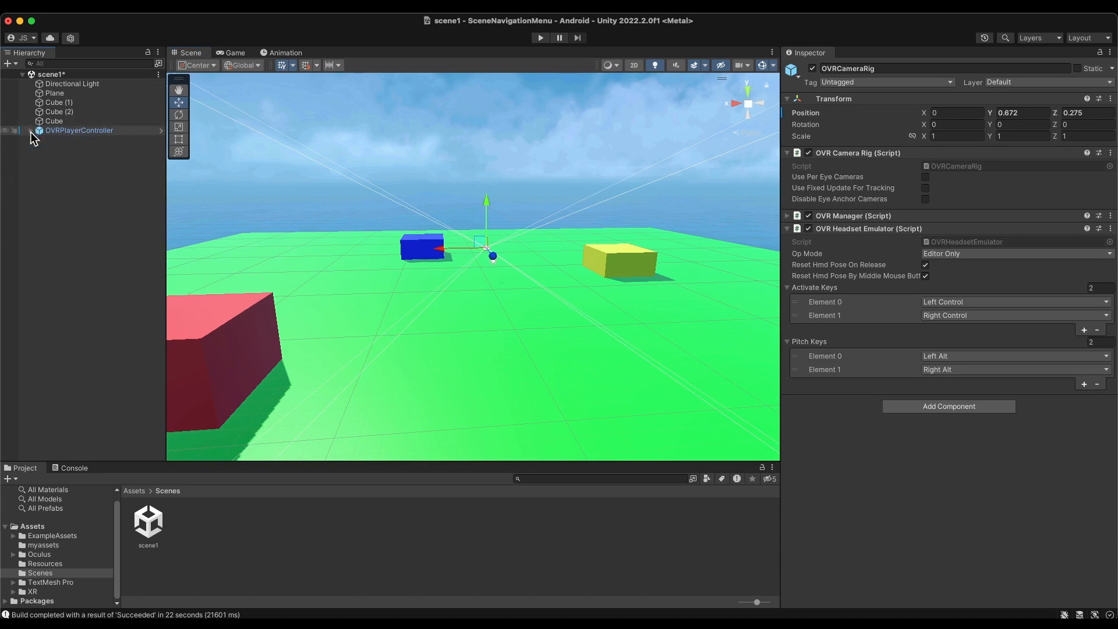
{"action": "right_click_drag", "start_coordinate": [582, 331], "coordinate": [511, 332]}
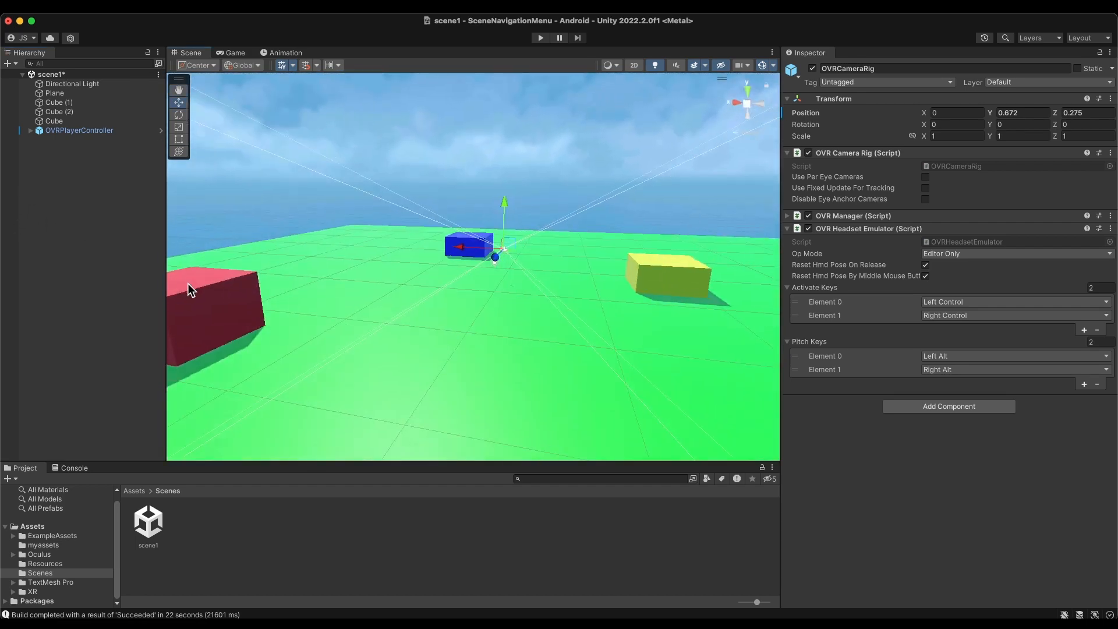
{"action": "right_click_drag", "start_coordinate": [619, 303], "coordinate": [240, 307]}
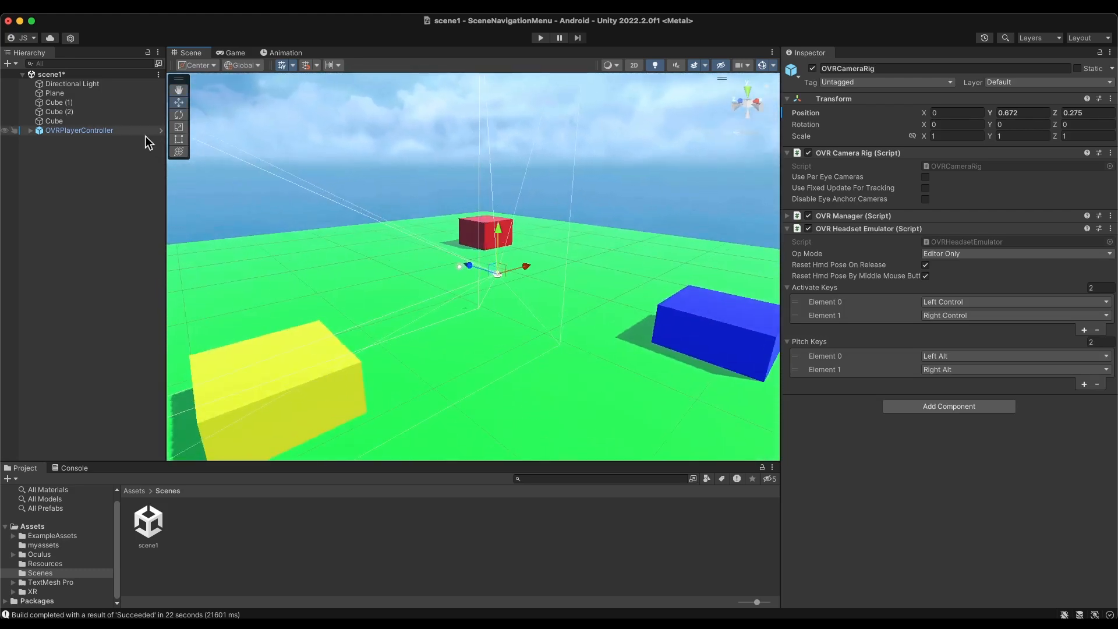
{"action": "right_click_drag", "start_coordinate": [579, 299], "coordinate": [441, 287]}
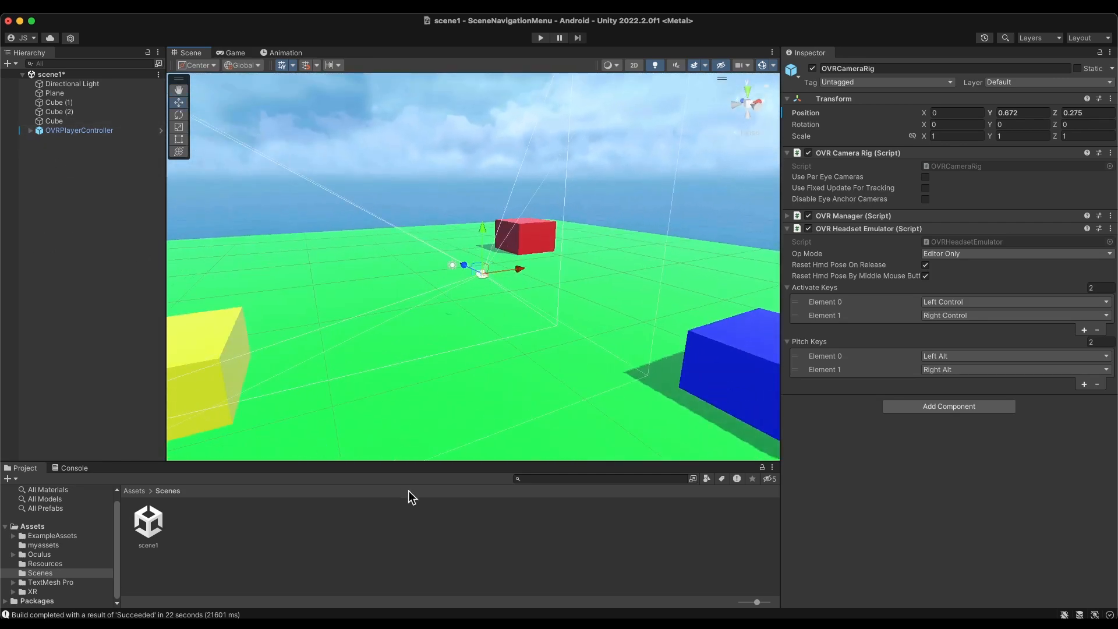
Find the OVRPhysicsRaycaster script by searching the project assets for "OVRphy" and attach it to OVRCameraRig under OVRPlayerController.
{"action": "left_click", "coordinate": [579, 478]}
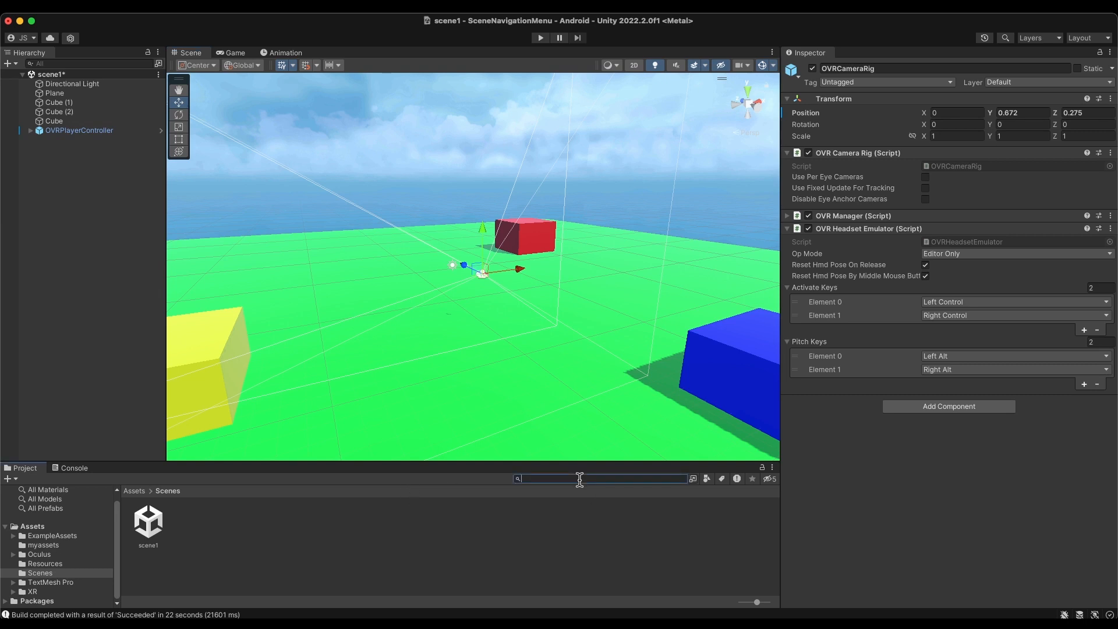
{"action": "type", "text": "OVRphy"}
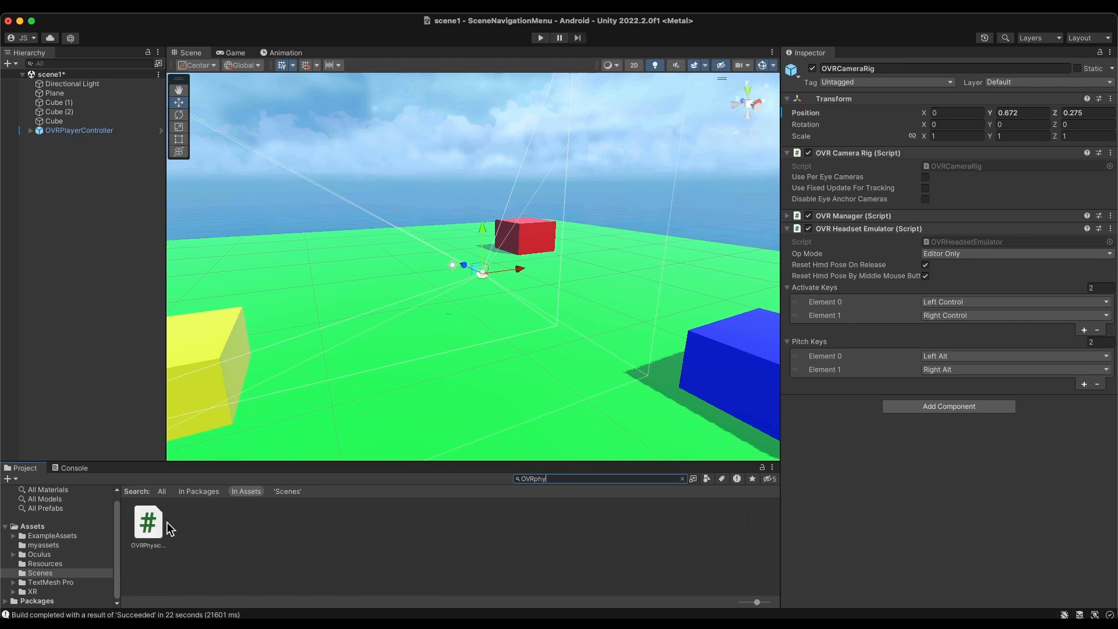
{"action": "left_click", "coordinate": [153, 524]}
{"action": "left_click", "coordinate": [31, 131]}
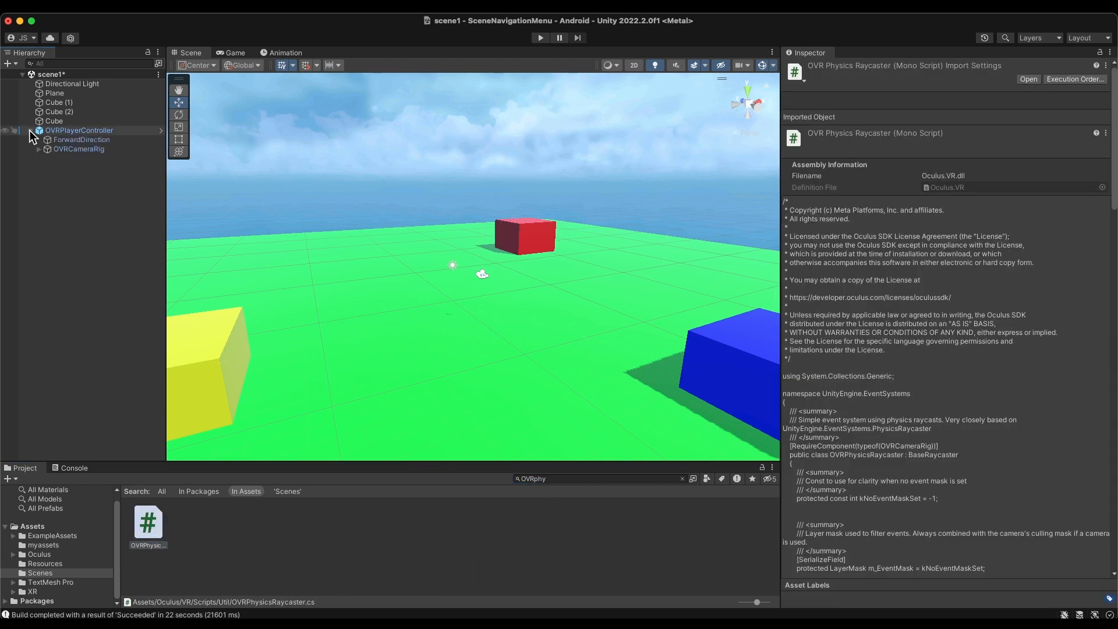
{"action": "left_click", "coordinate": [38, 149]}
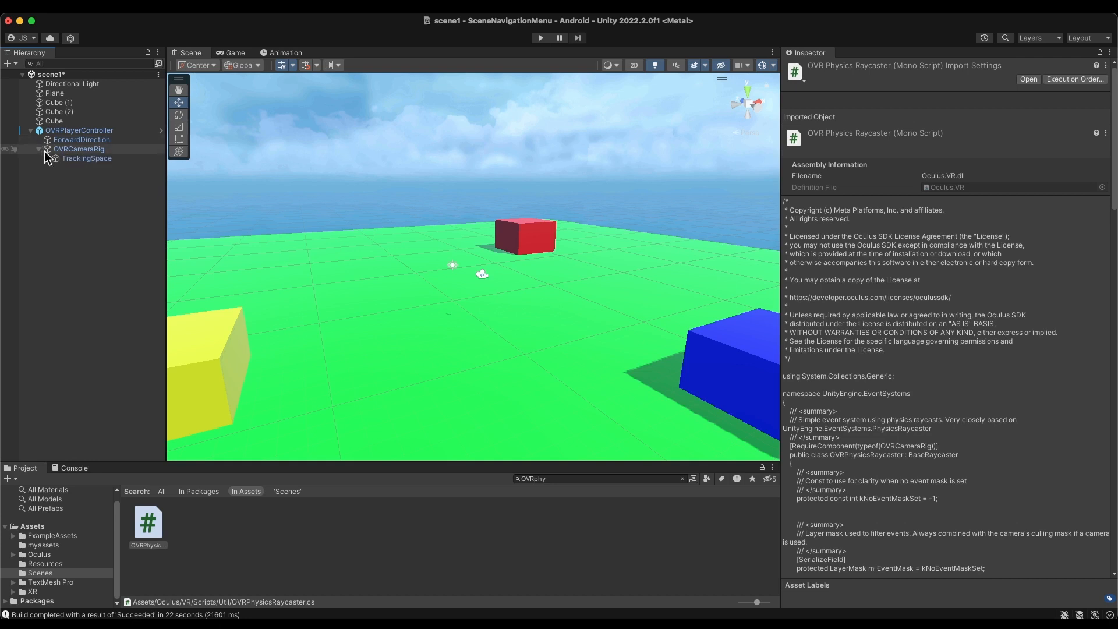
{"action": "left_click", "coordinate": [47, 158]}
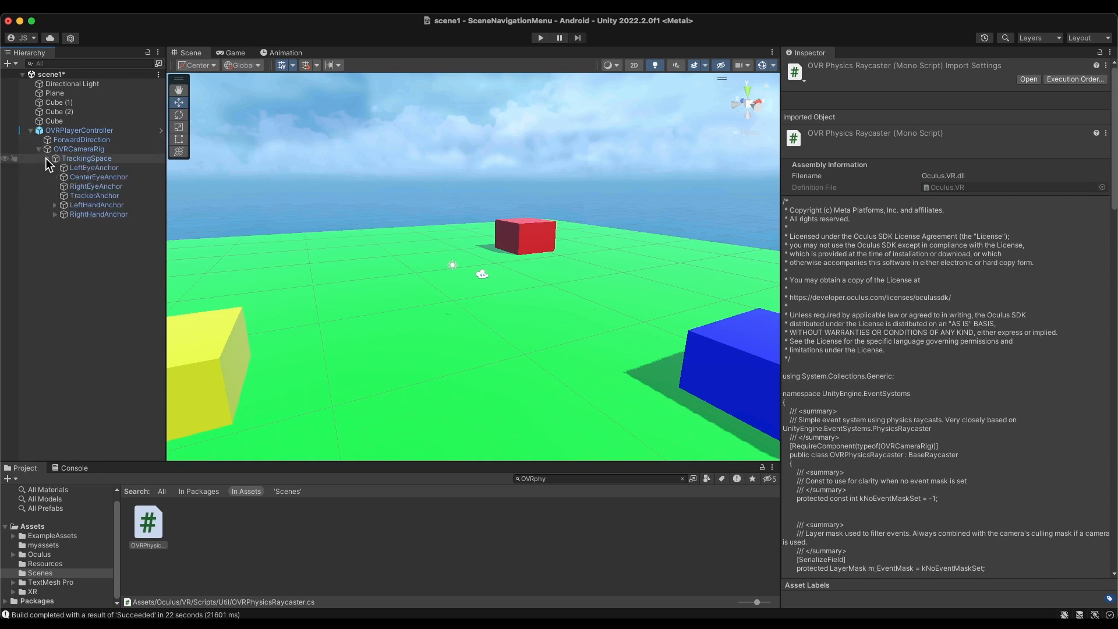
{"action": "left_click", "coordinate": [36, 149]}
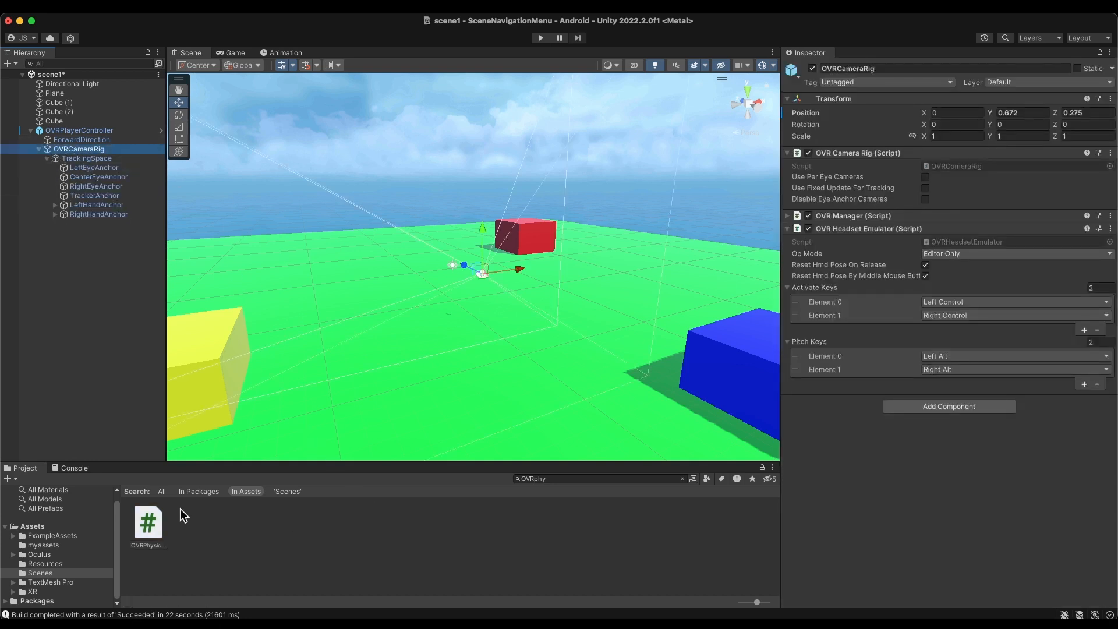
{"action": "left_click_drag", "start_coordinate": [148, 522], "coordinate": [90, 152]}
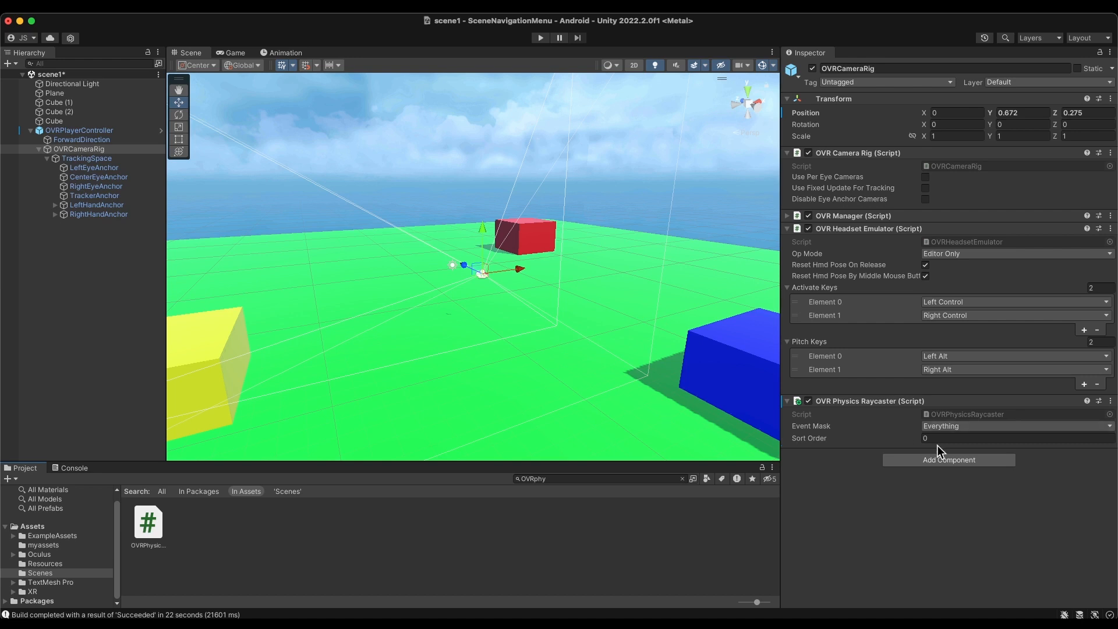
{"action": "left_click", "coordinate": [40, 149]}
{"action": "left_click", "coordinate": [31, 130]}
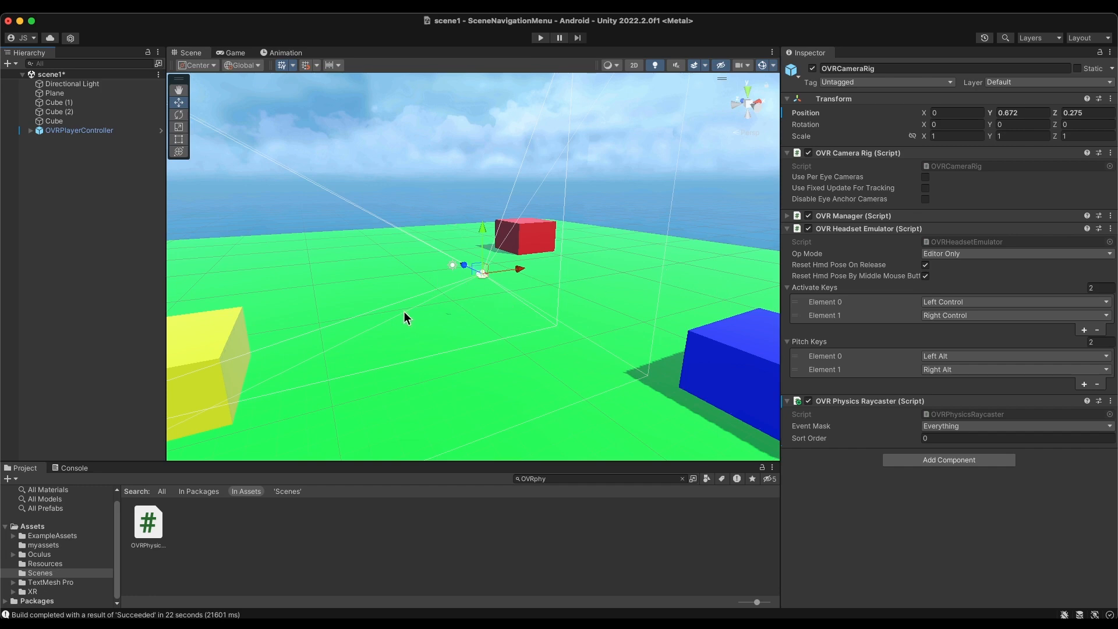
{"action": "left_click_drag", "start_coordinate": [404, 318], "coordinate": [373, 319], "text": "alt"}
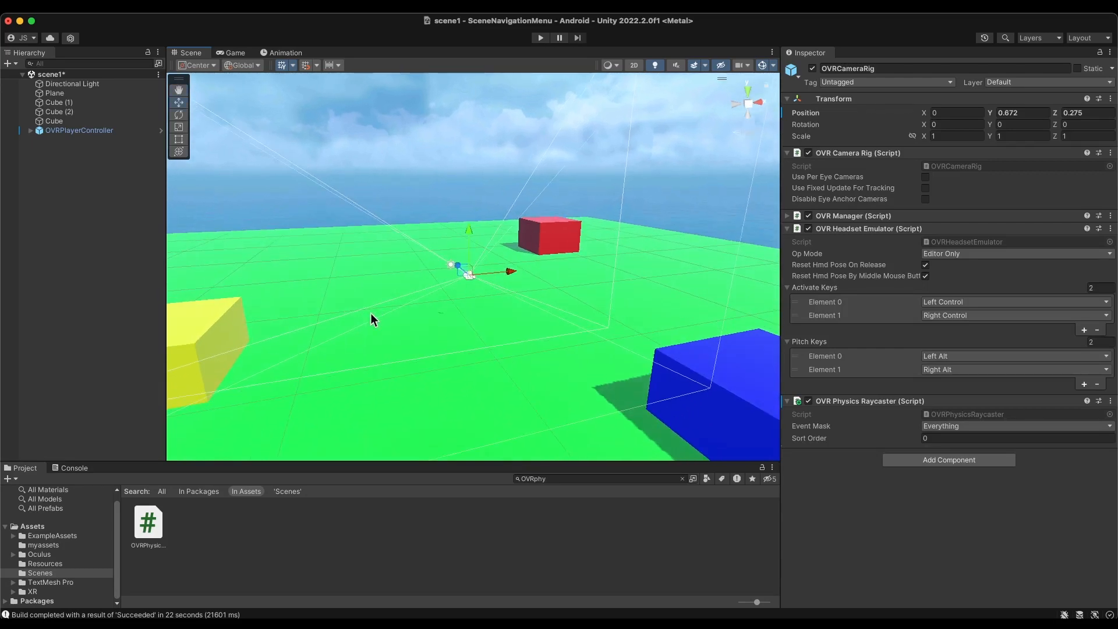
{"action": "left_click_drag", "start_coordinate": [362, 278], "coordinate": [369, 254], "text": "alt"}
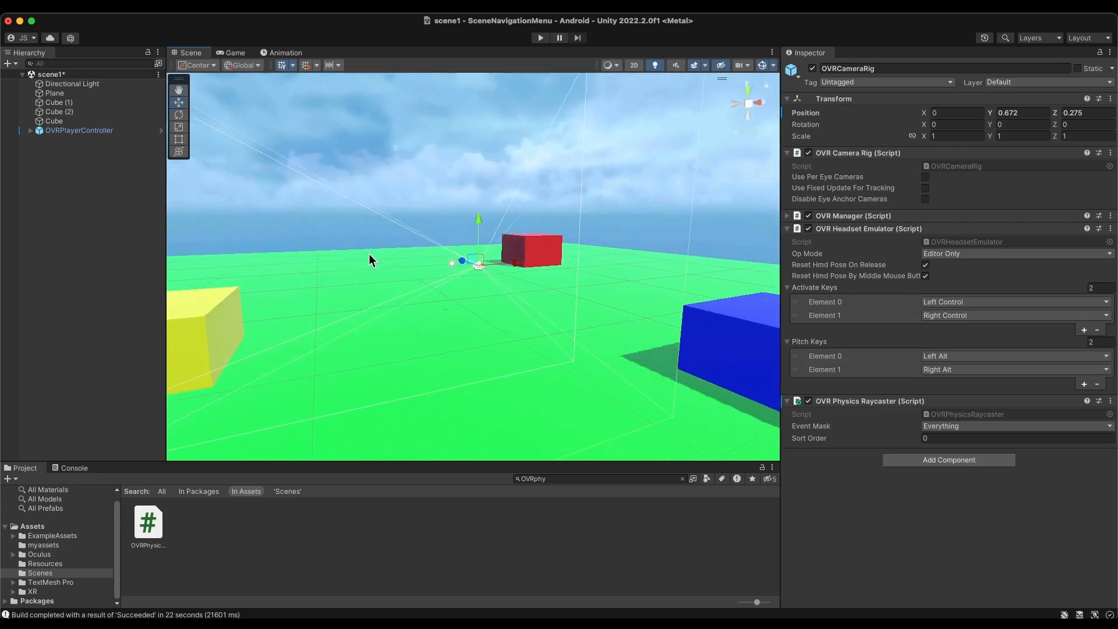
{"action": "left_click", "coordinate": [31, 131]}
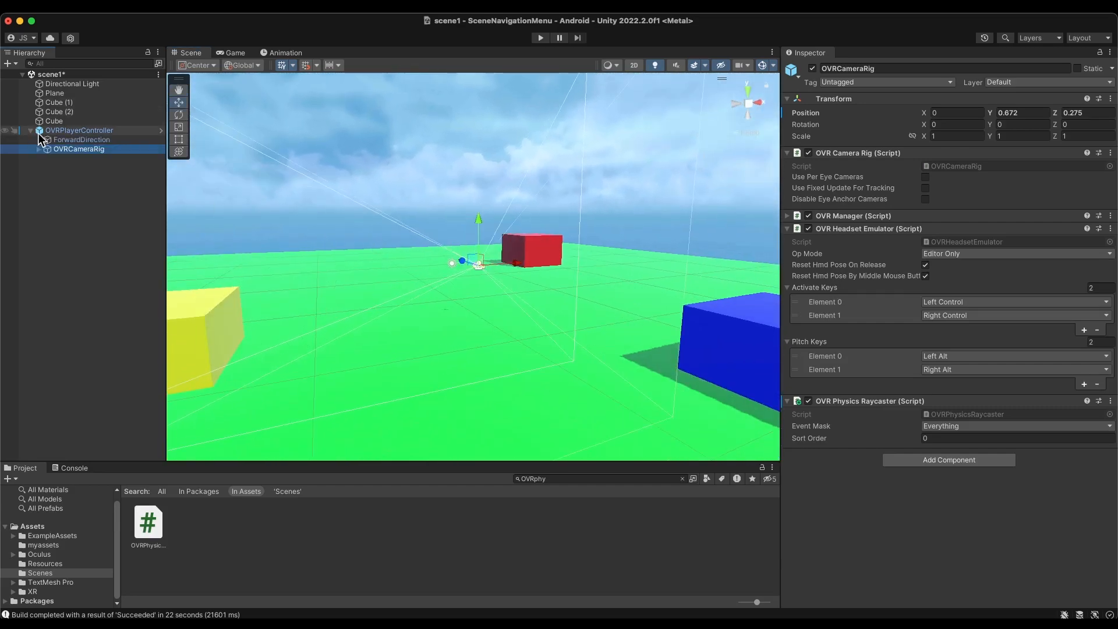
{"action": "left_click", "coordinate": [31, 130]}
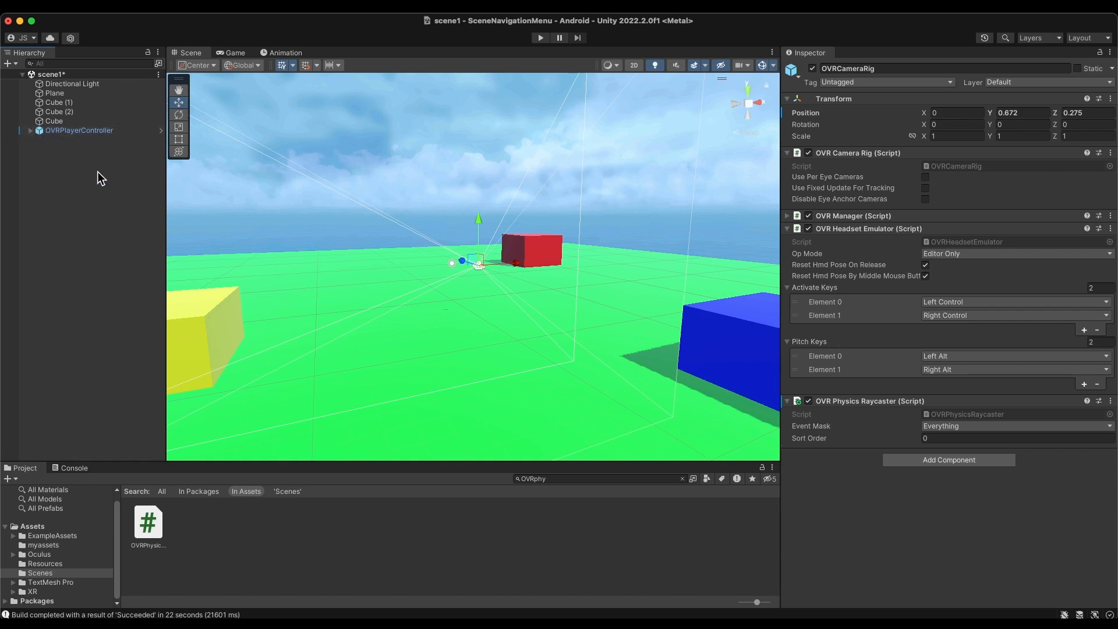
Search the project assets for "helpers" and add the UIHelpers prefab to the root of scene1, showing its child objects.
{"action": "left_click", "coordinate": [556, 479]}
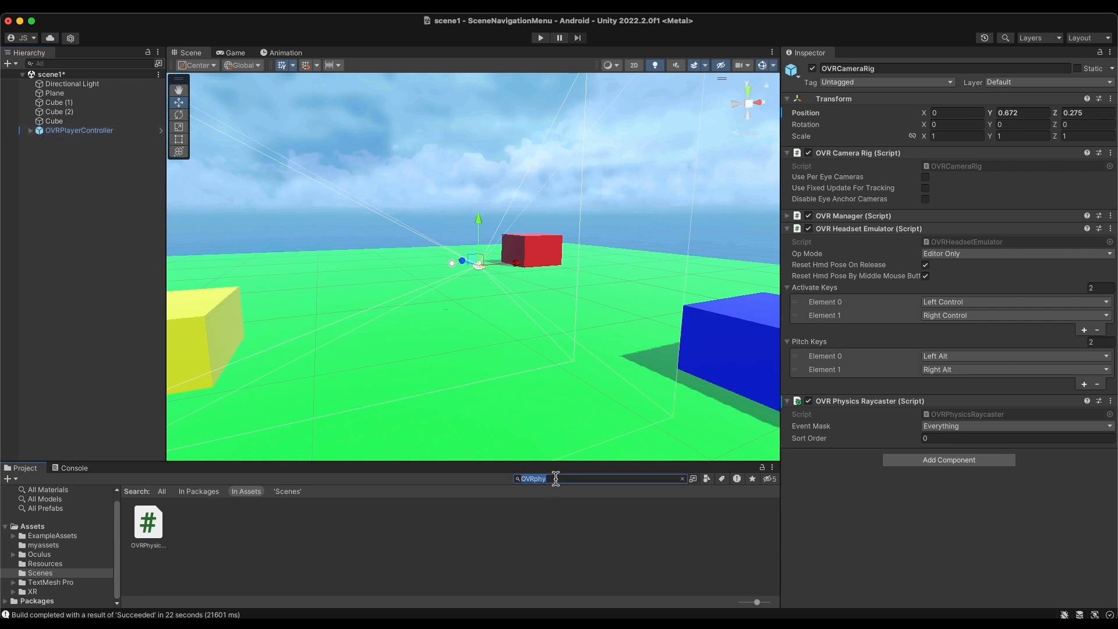
{"action": "type", "text": "helpers"}
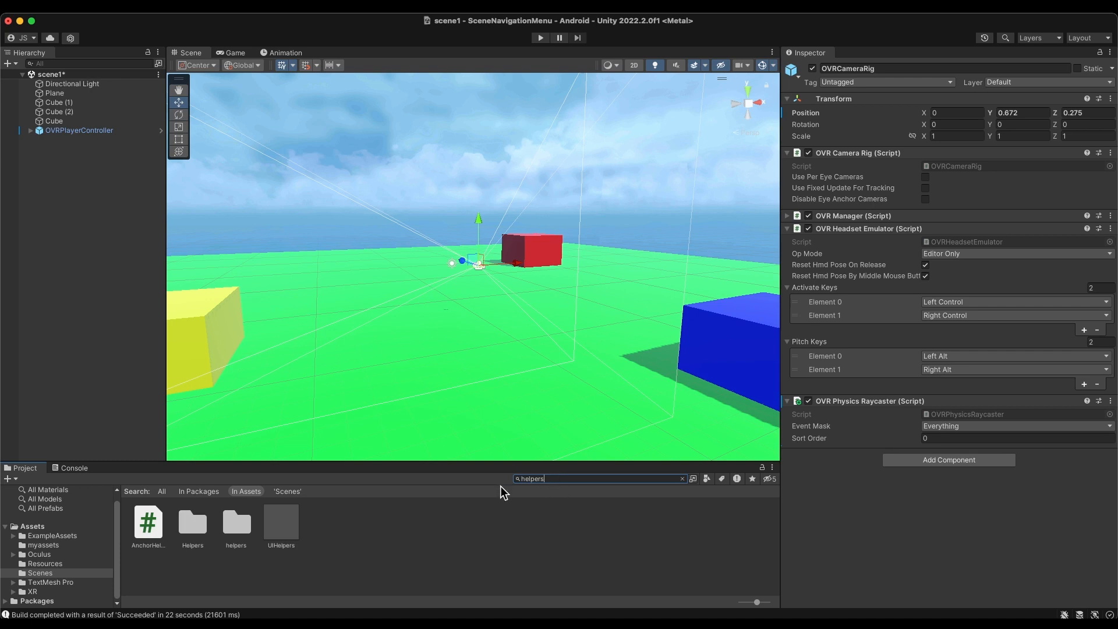
{"action": "left_click_drag", "start_coordinate": [284, 523], "coordinate": [65, 292]}
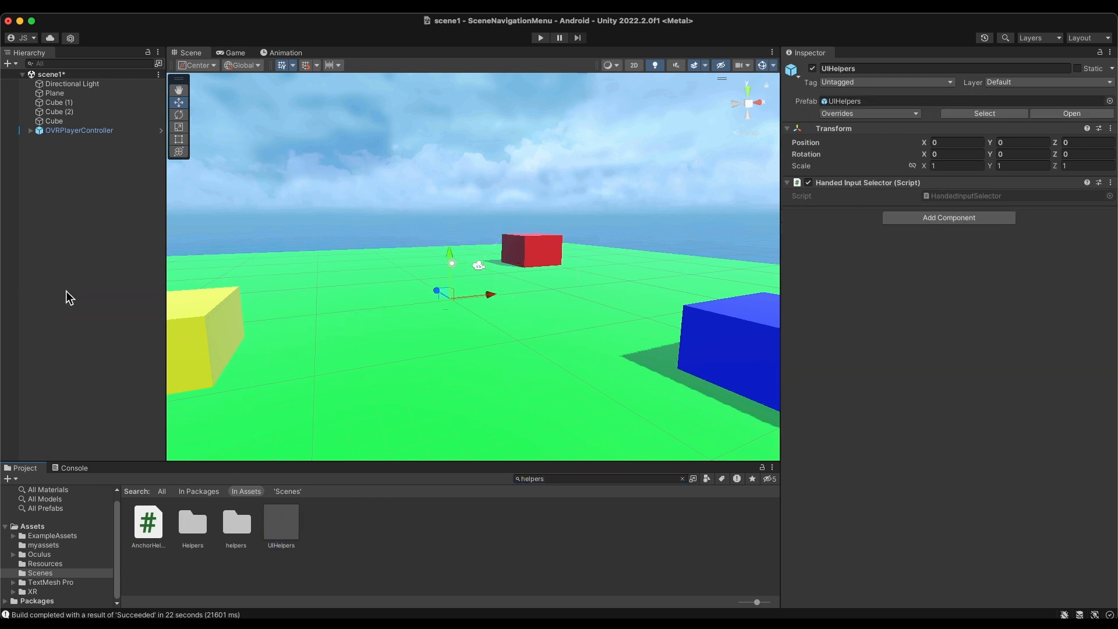
{"action": "left_click", "coordinate": [29, 141]}
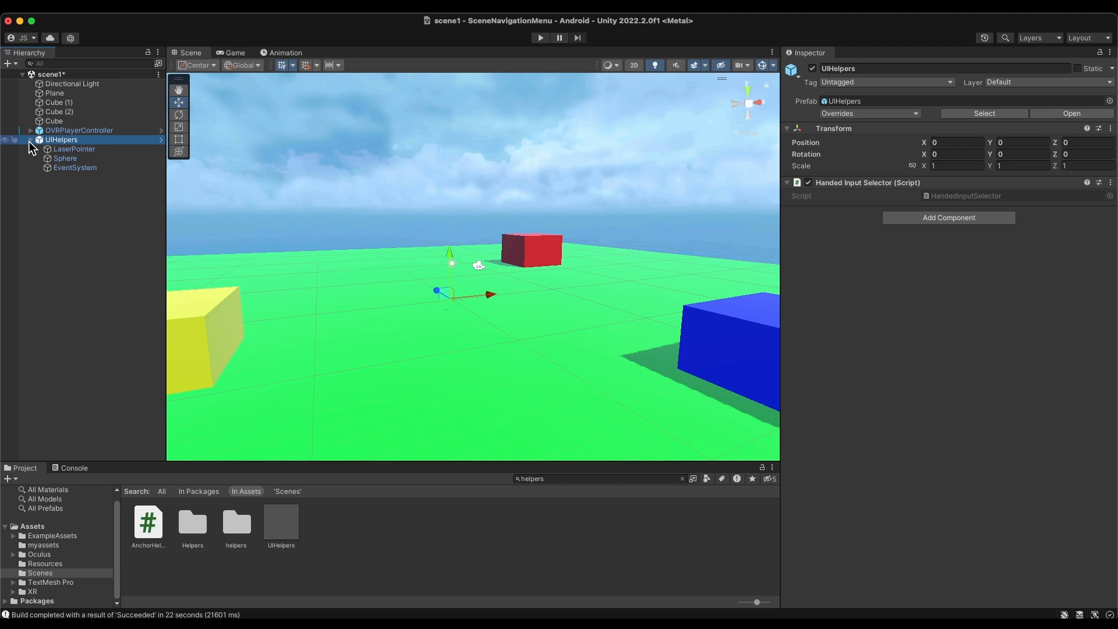
{"action": "left_click", "coordinate": [48, 141]}
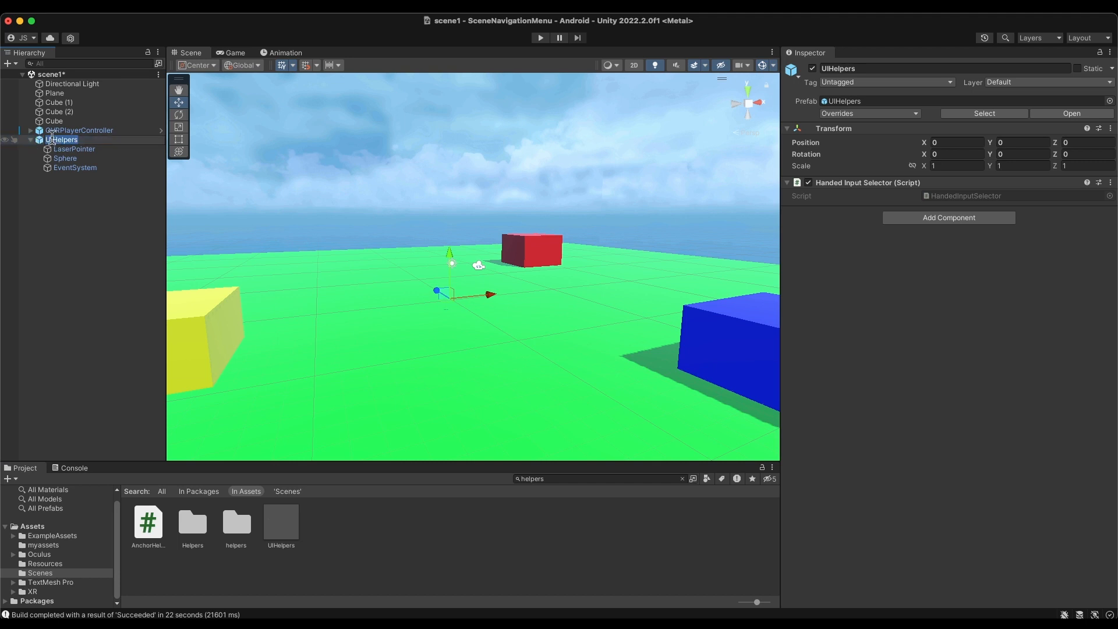
Enable the Line Renderer component on the LaserPointer object of UIHelpers and review its settings.
{"action": "left_click", "coordinate": [54, 150]}
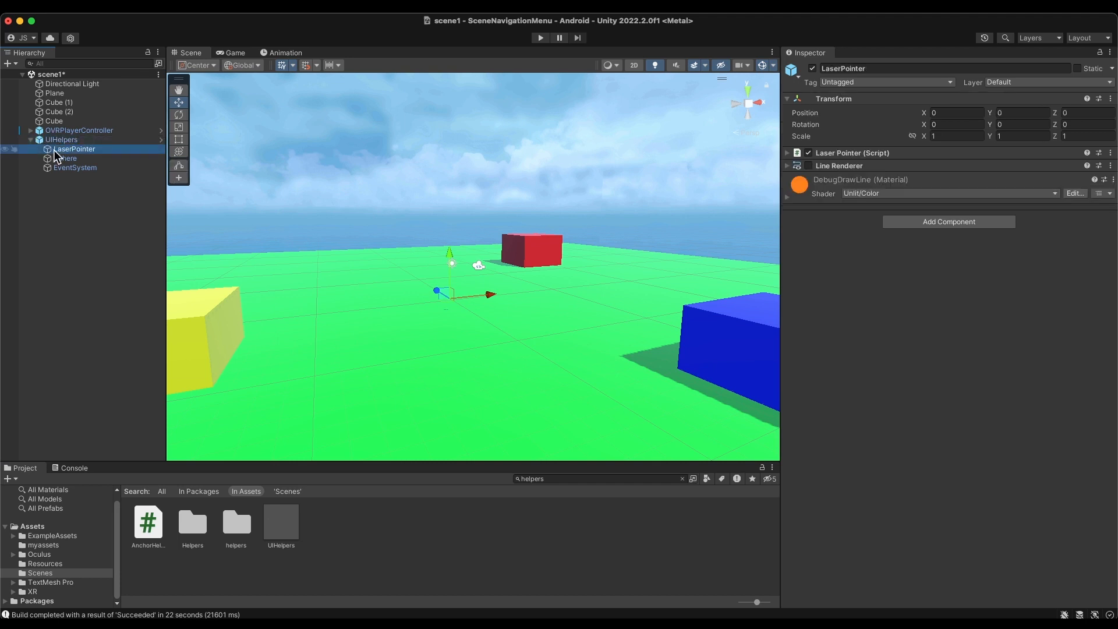
{"action": "left_click", "coordinate": [808, 166]}
{"action": "left_click", "coordinate": [786, 169]}
{"action": "scroll", "coordinate": [842, 475], "scroll_direction": "down", "scroll_amount": 2}
{"action": "scroll", "coordinate": [843, 478], "scroll_direction": "down", "scroll_amount": 5}
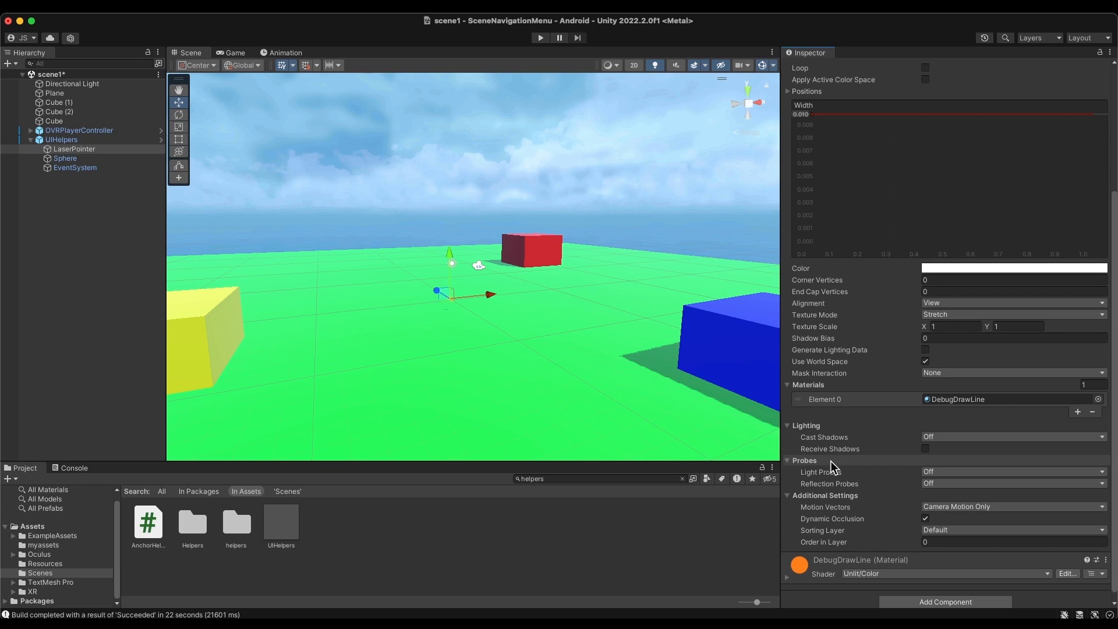
{"action": "scroll", "coordinate": [830, 459], "scroll_direction": "down", "scroll_amount": 1}
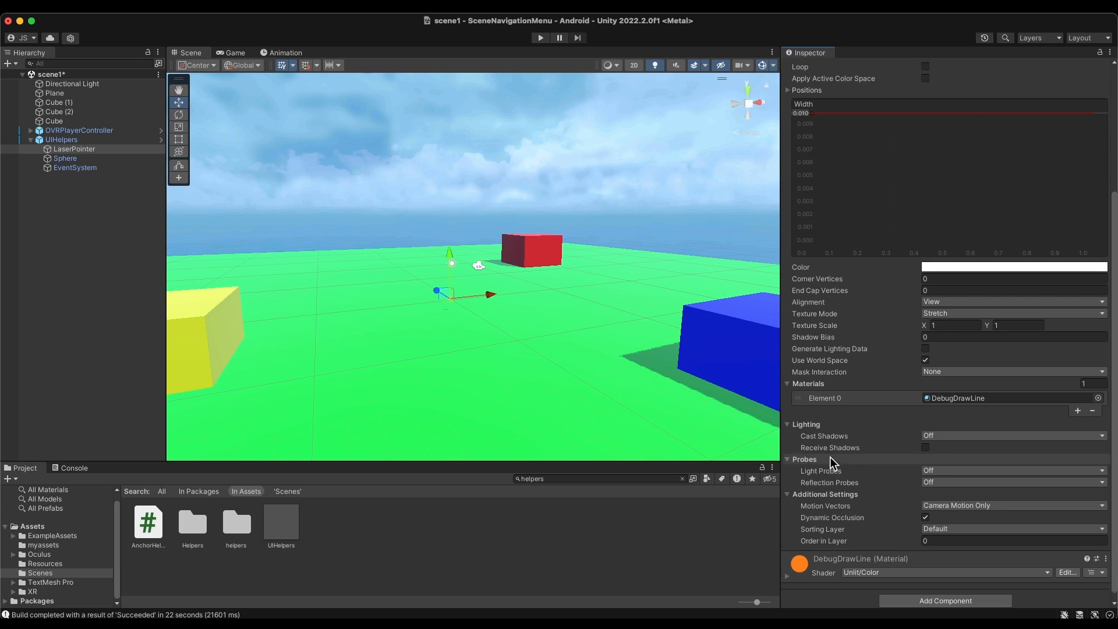
{"action": "scroll", "coordinate": [833, 463], "scroll_direction": "up", "scroll_amount": 6}
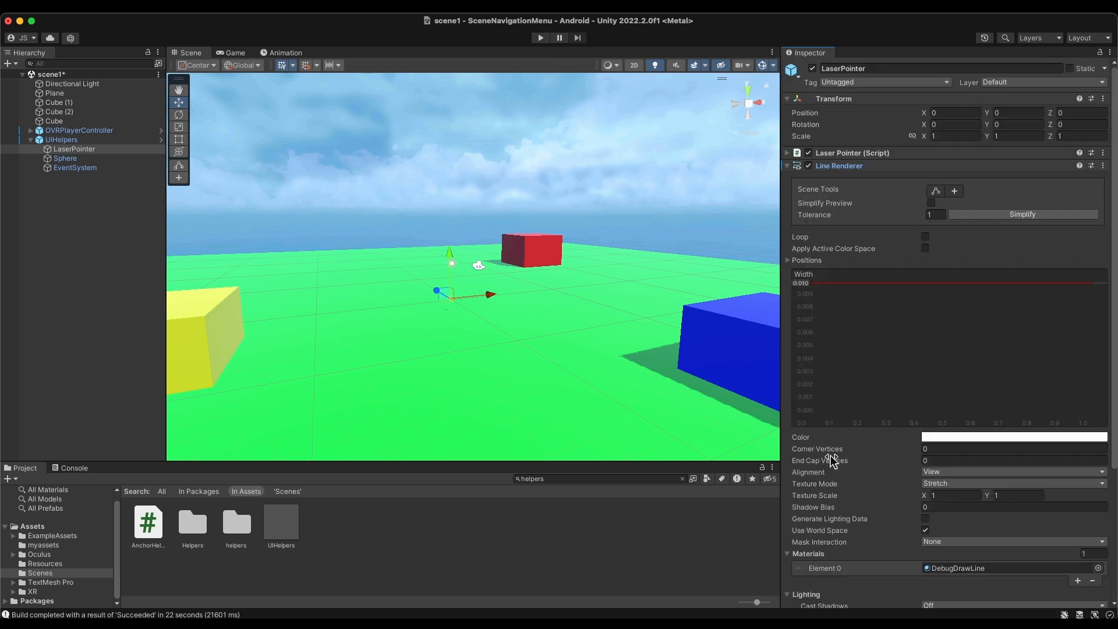
{"action": "left_click", "coordinate": [795, 166]}
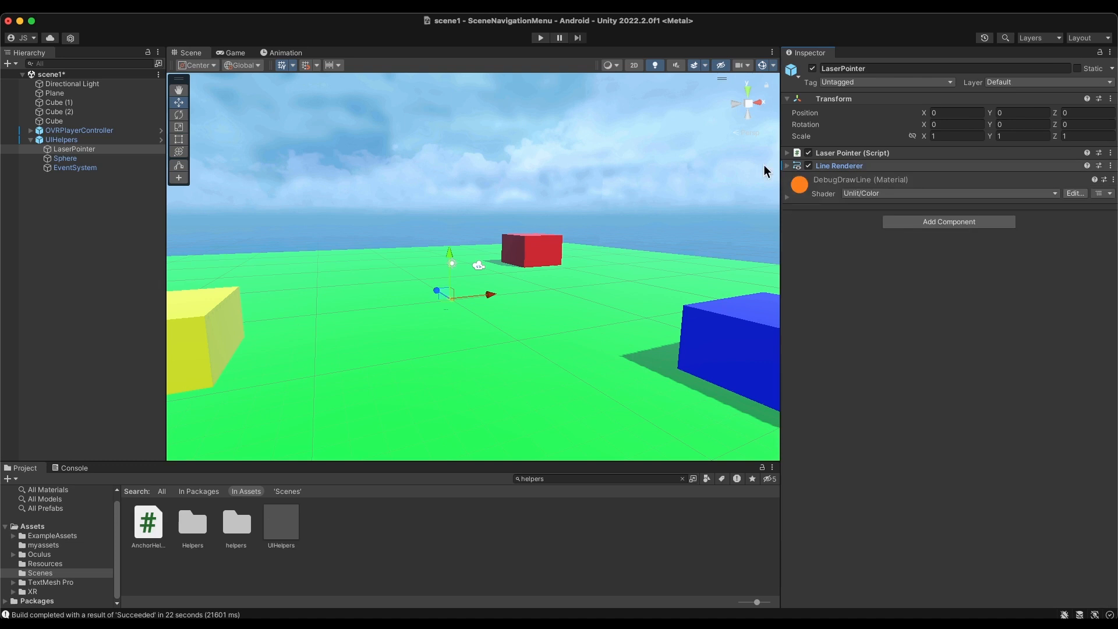
Check the mesh components of the Sphere under UIHelpers and set its scale to 0.001 on X, Y and Z.
{"action": "left_click", "coordinate": [74, 156]}
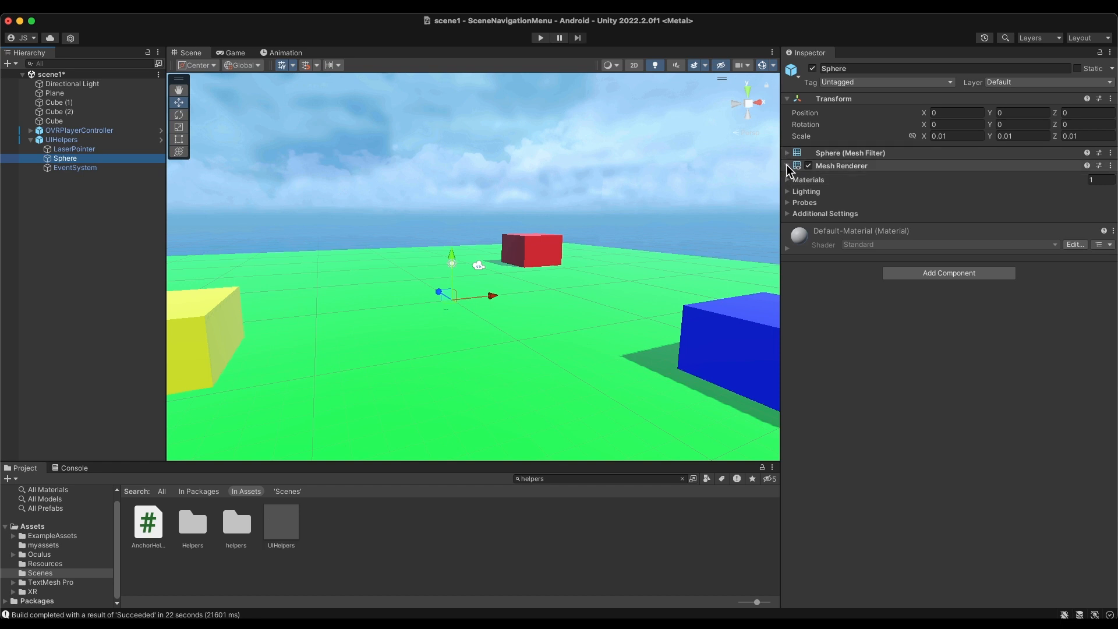
{"action": "left_click", "coordinate": [788, 179]}
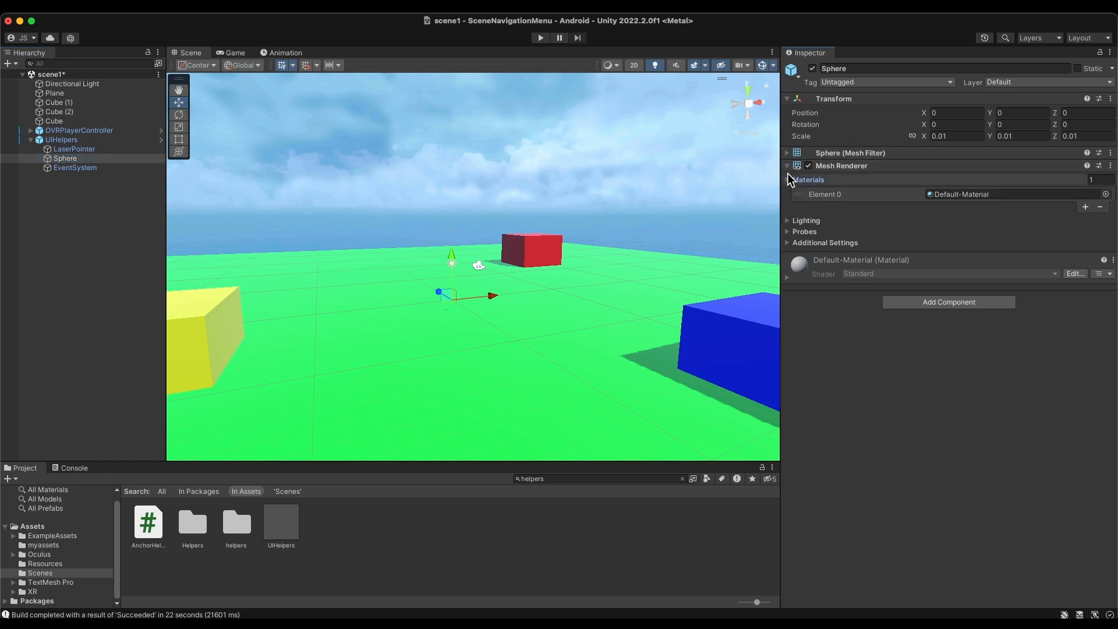
{"action": "left_click", "coordinate": [788, 165]}
{"action": "left_click", "coordinate": [787, 152]}
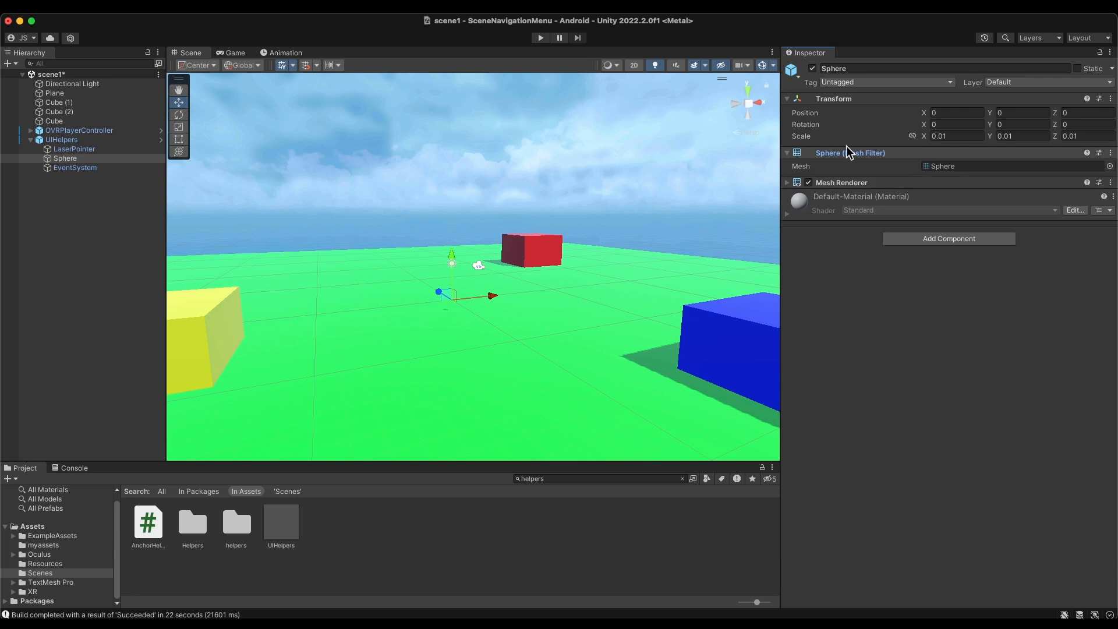
{"action": "left_click", "coordinate": [951, 135]}
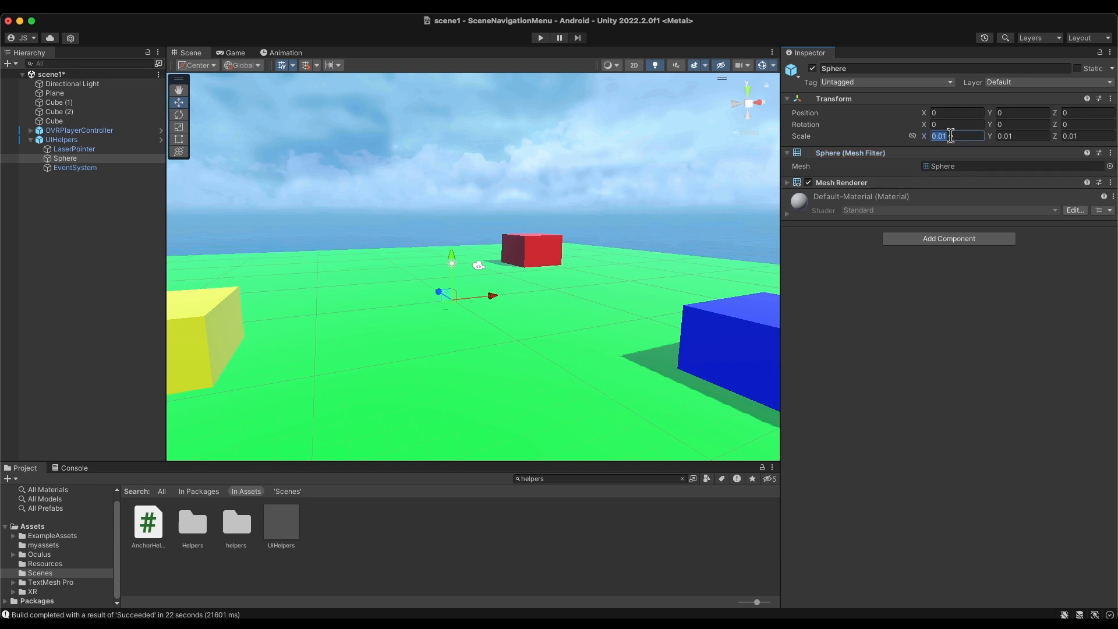
{"action": "type", "text": "001"}
{"action": "key", "text": "BackSpace"}
{"action": "key", "text": "BackSpace"}
{"action": "type", "text": "0.001"}
{"action": "key", "text": "Tab"}
{"action": "type", "text": "0.001"}
{"action": "key", "text": "Tab"}
{"action": "key", "text": "BackSpace"}
{"action": "type", "text": ".001"}
{"action": "left_click", "coordinate": [868, 338]}
Select the LaserPointer object and frame it in the scene view to examine its line.
{"action": "scroll", "coordinate": [467, 308], "scroll_direction": "up", "scroll_amount": 5}
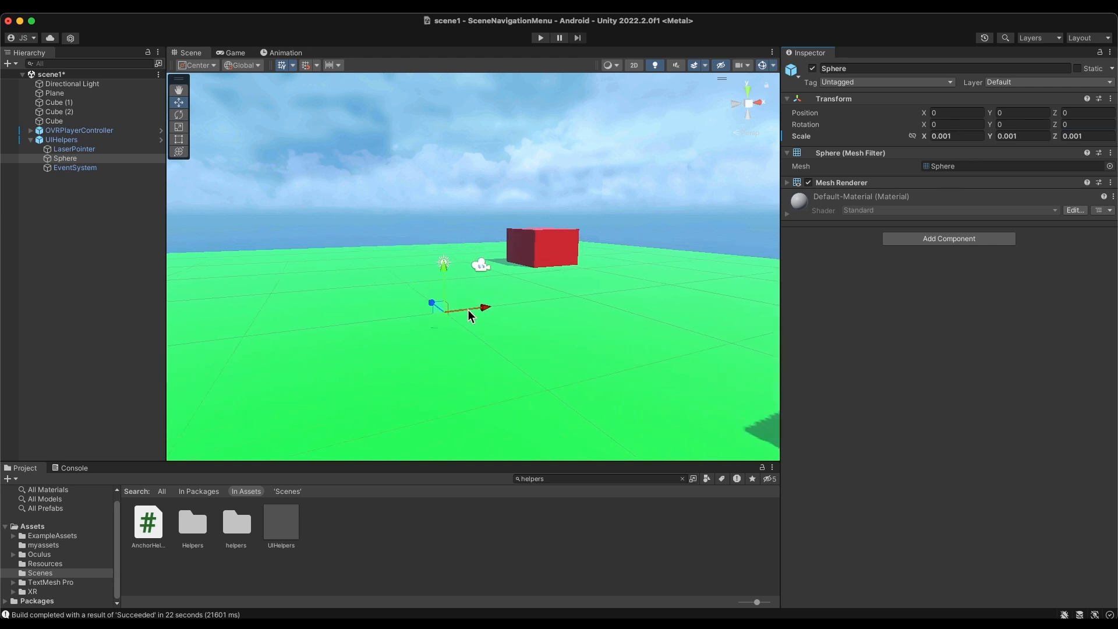
{"action": "right_click_drag", "start_coordinate": [429, 354], "coordinate": [617, 355]}
{"action": "double_click", "coordinate": [75, 149]}
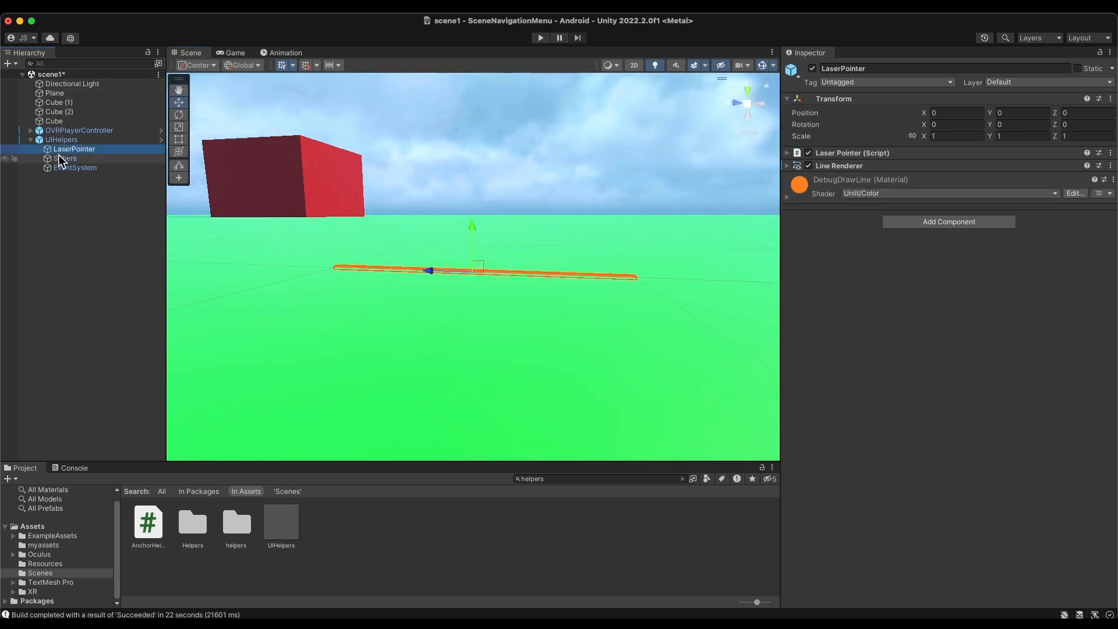
Frame the Sphere under UIHelpers in the scene view and examine its size against the LaserPointer line.
{"action": "left_click_drag", "start_coordinate": [407, 303], "coordinate": [743, 318], "text": "alt"}
{"action": "double_click", "coordinate": [54, 158]}
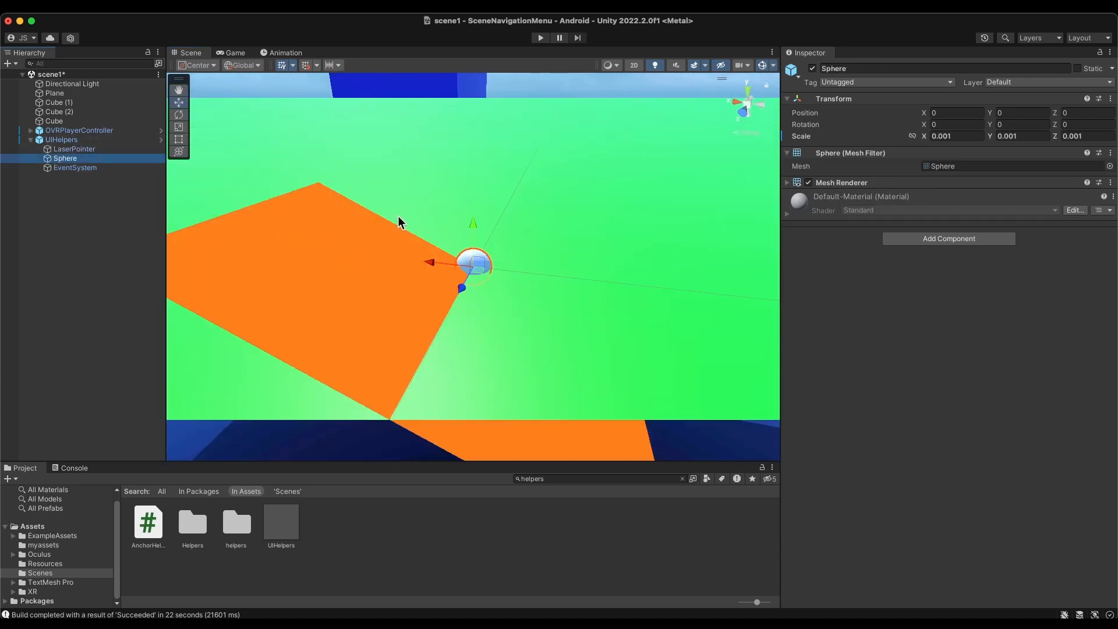
{"action": "left_click_drag", "start_coordinate": [470, 219], "coordinate": [417, 257], "text": "alt"}
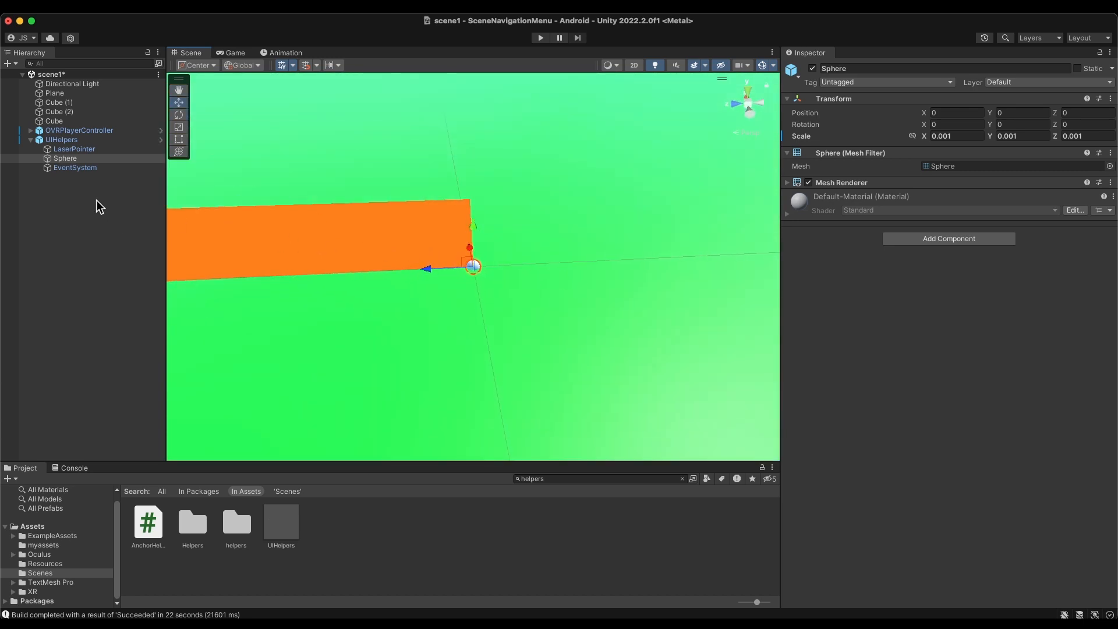
{"action": "left_click", "coordinate": [55, 150]}
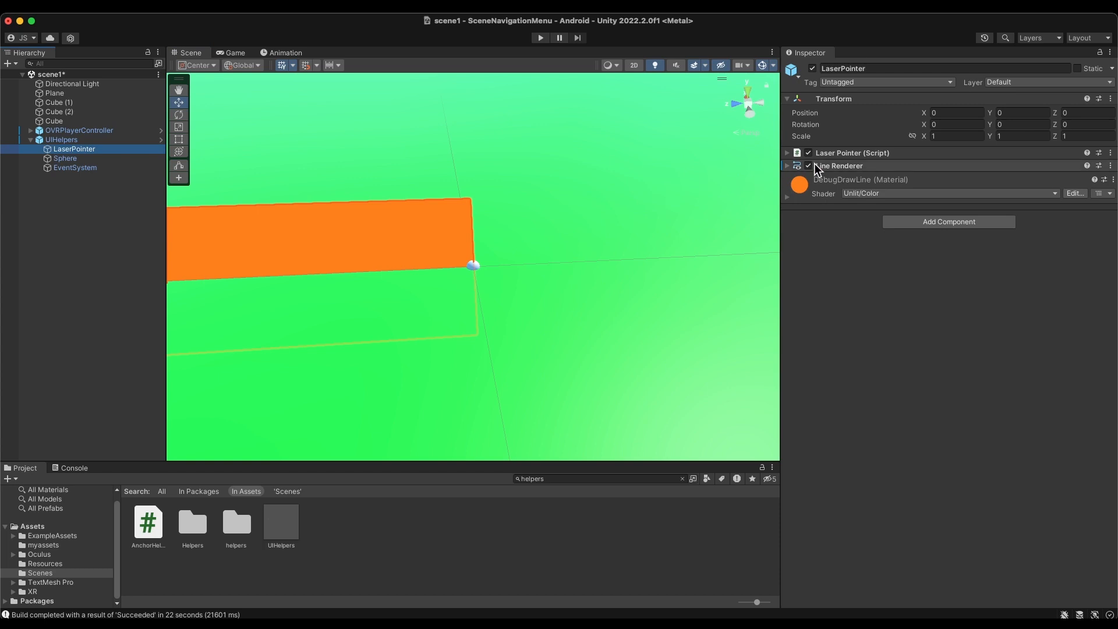
Set the Joy Pad Click Button of the EventSystem's OVR Input Module to Secondary Index Trigger only.
{"action": "left_click", "coordinate": [40, 167]}
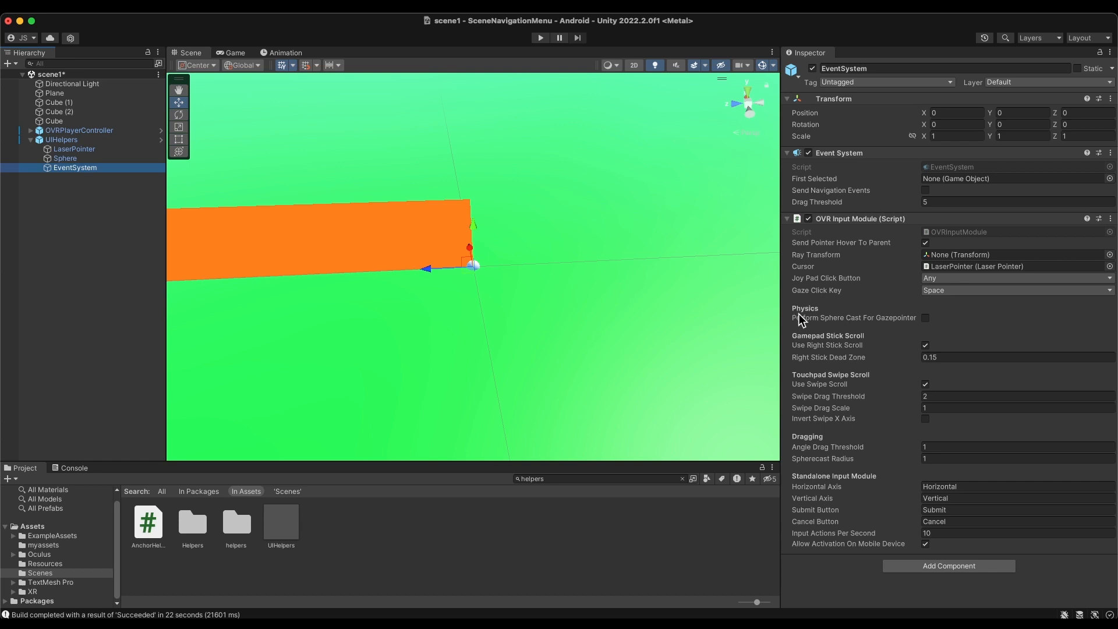
{"action": "mouse_move", "coordinate": [801, 321]}
{"action": "left_click", "coordinate": [1110, 281]}
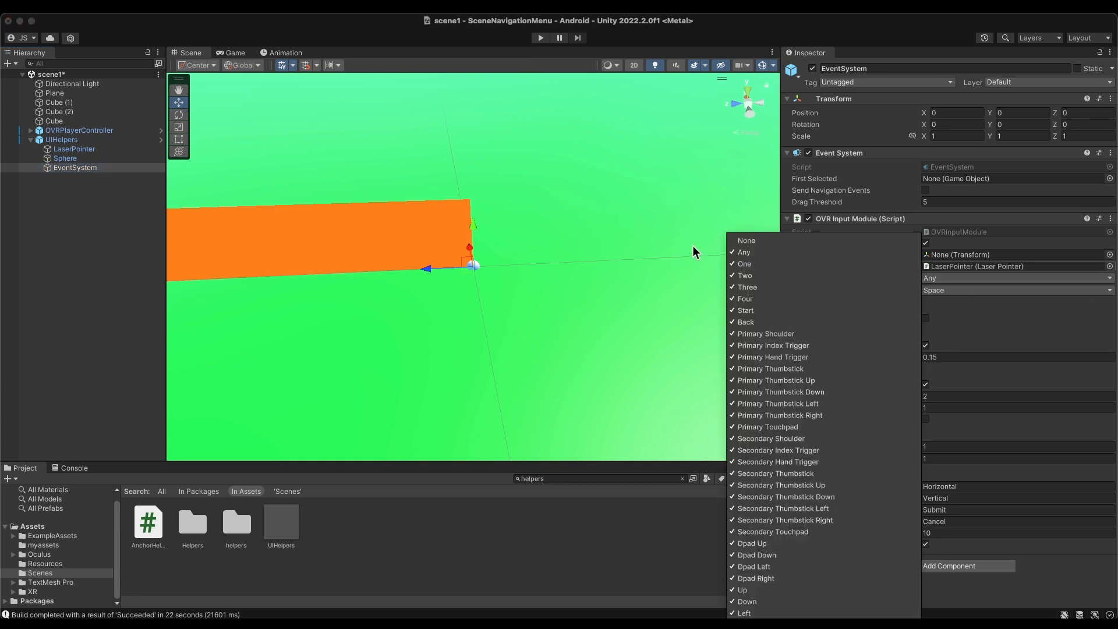
{"action": "left_click", "coordinate": [732, 243]}
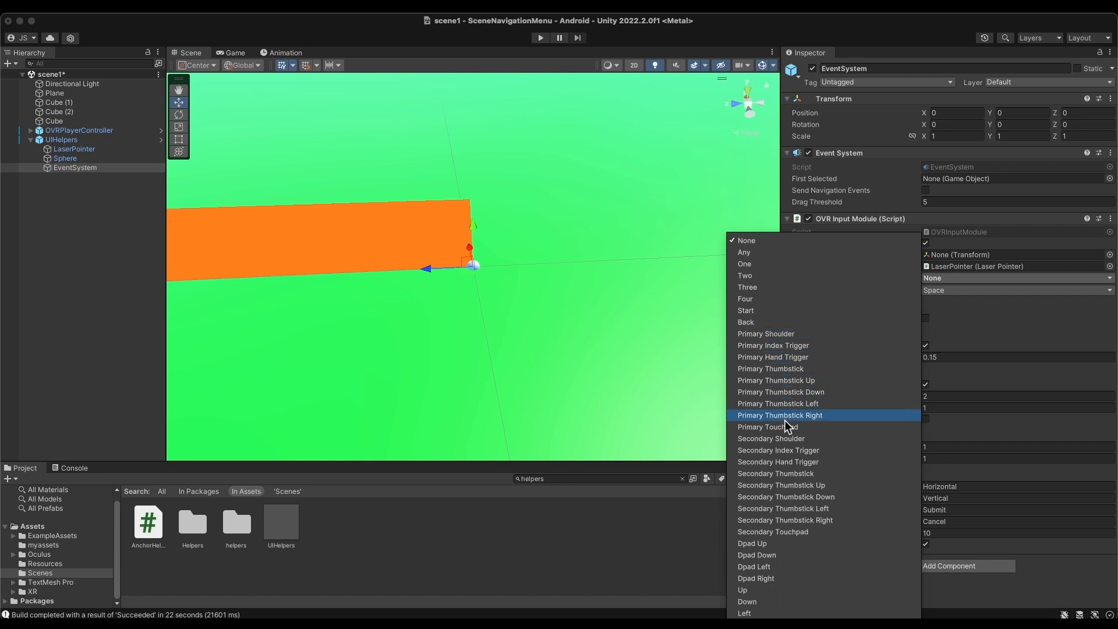
{"action": "left_click", "coordinate": [793, 449]}
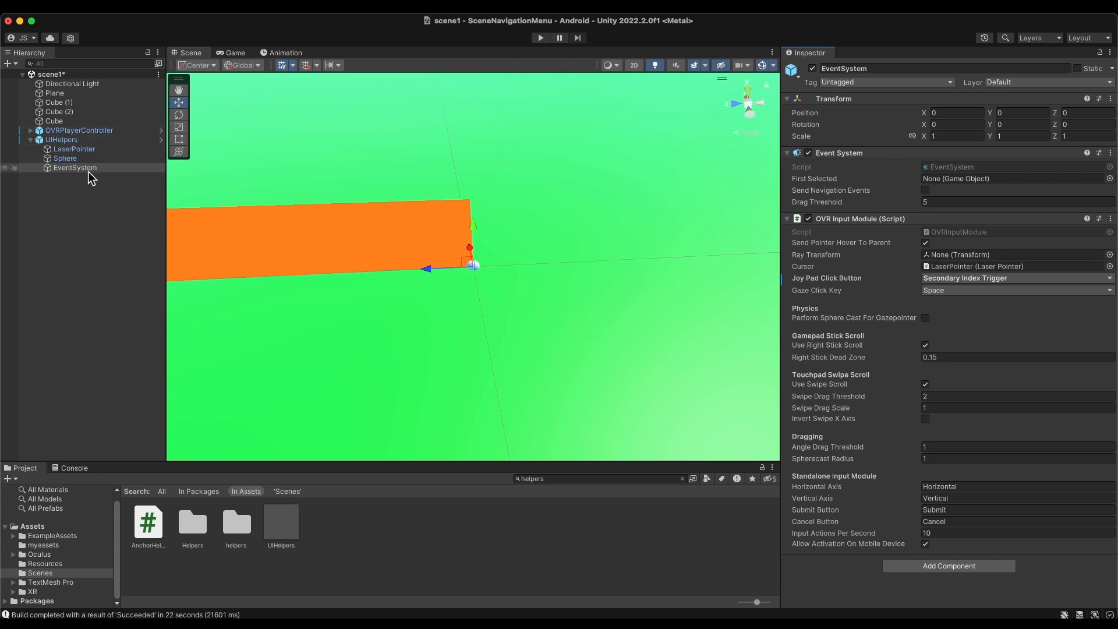
{"action": "left_click", "coordinate": [952, 293]}
{"action": "left_click", "coordinate": [804, 275]}
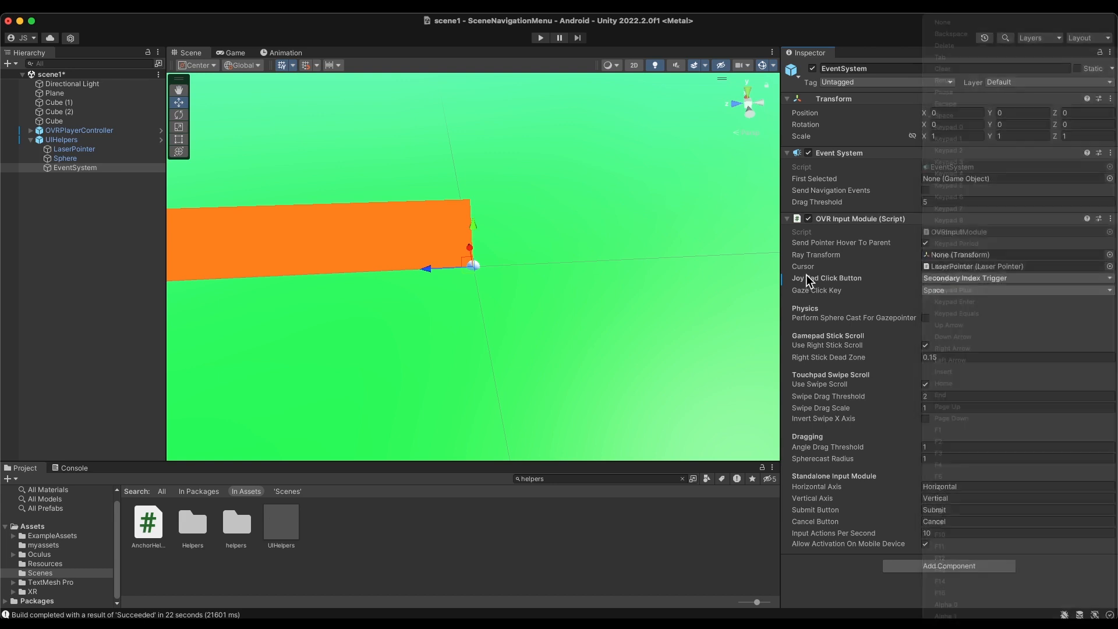
{"action": "left_click", "coordinate": [1110, 178]}
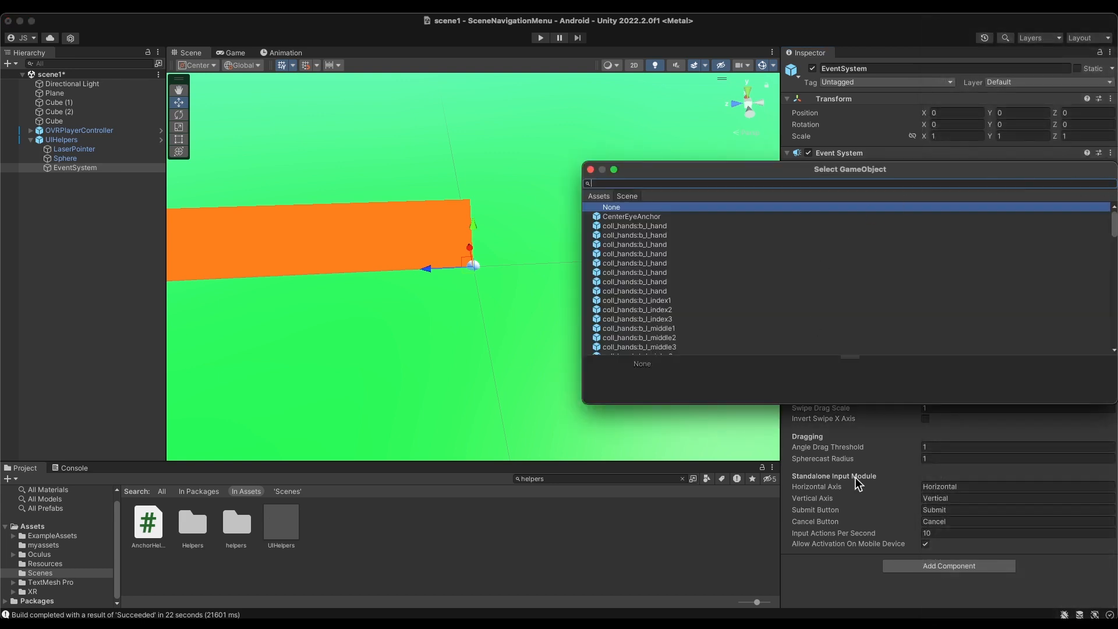
{"action": "left_click", "coordinate": [855, 477]}
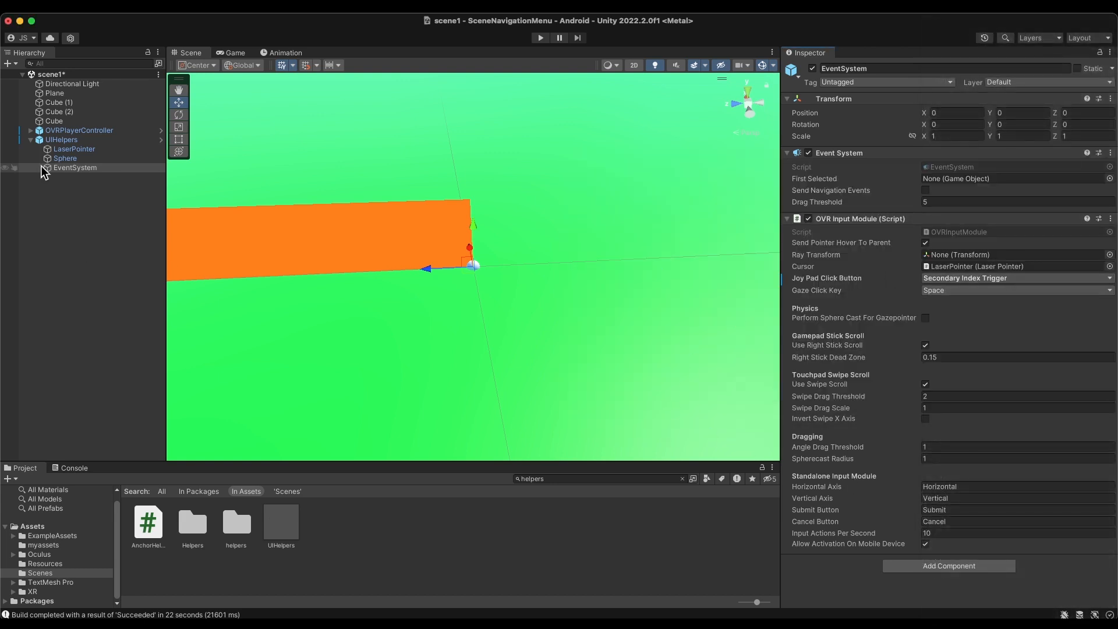
Collapse the UIHelpers object and add a UI Canvas at the root of scene1.
{"action": "left_click", "coordinate": [28, 139]}
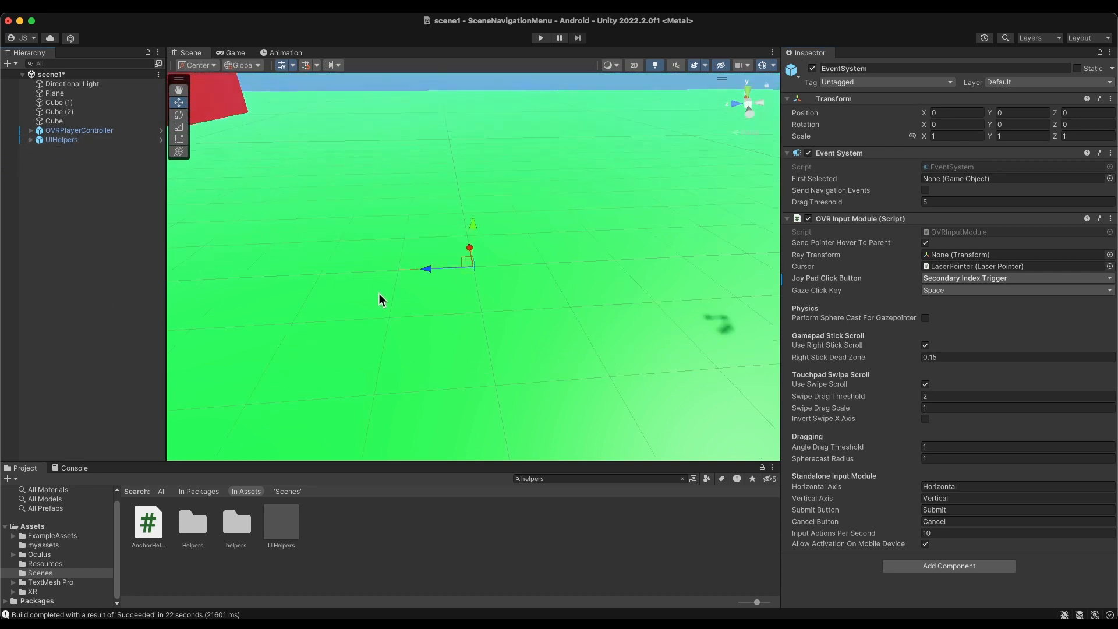
{"action": "left_click", "coordinate": [75, 170]}
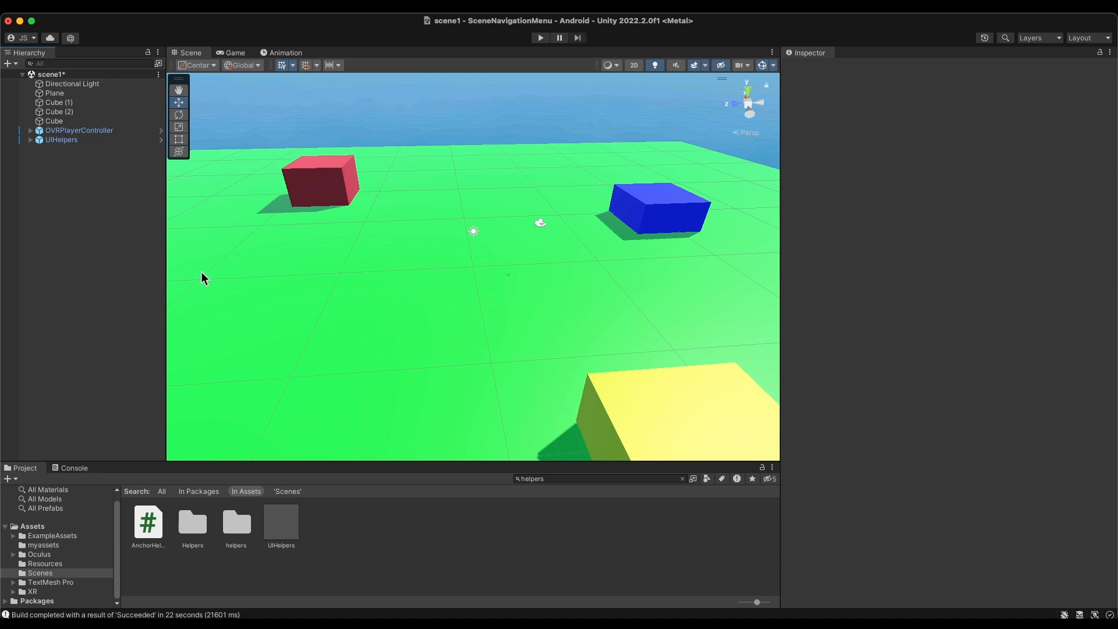
{"action": "right_click", "coordinate": [57, 169]}
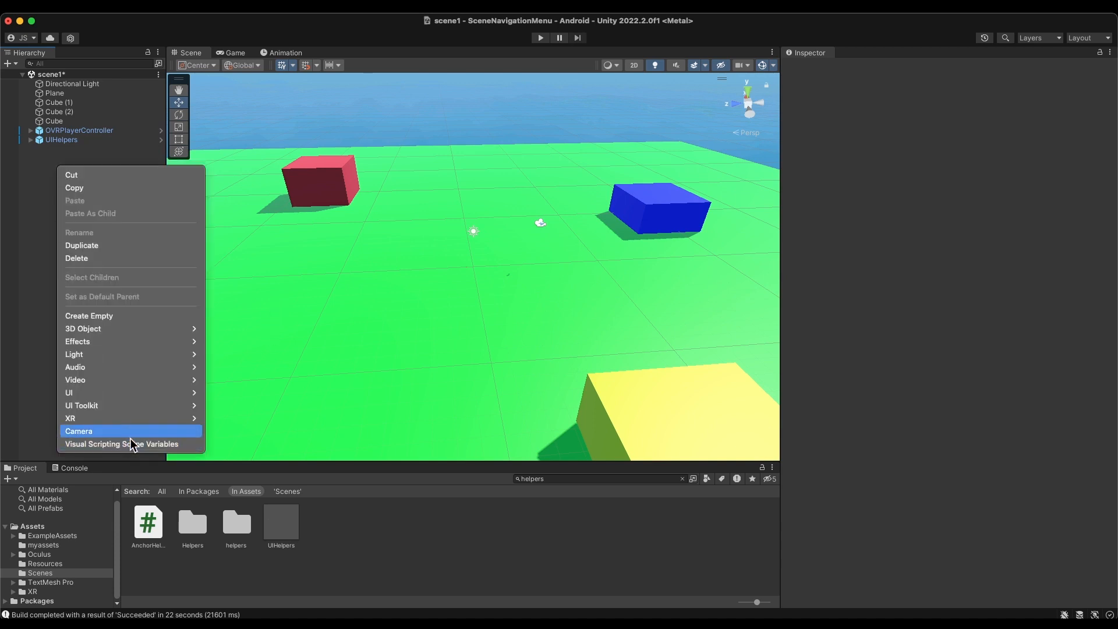
{"action": "mouse_move", "coordinate": [108, 379]}
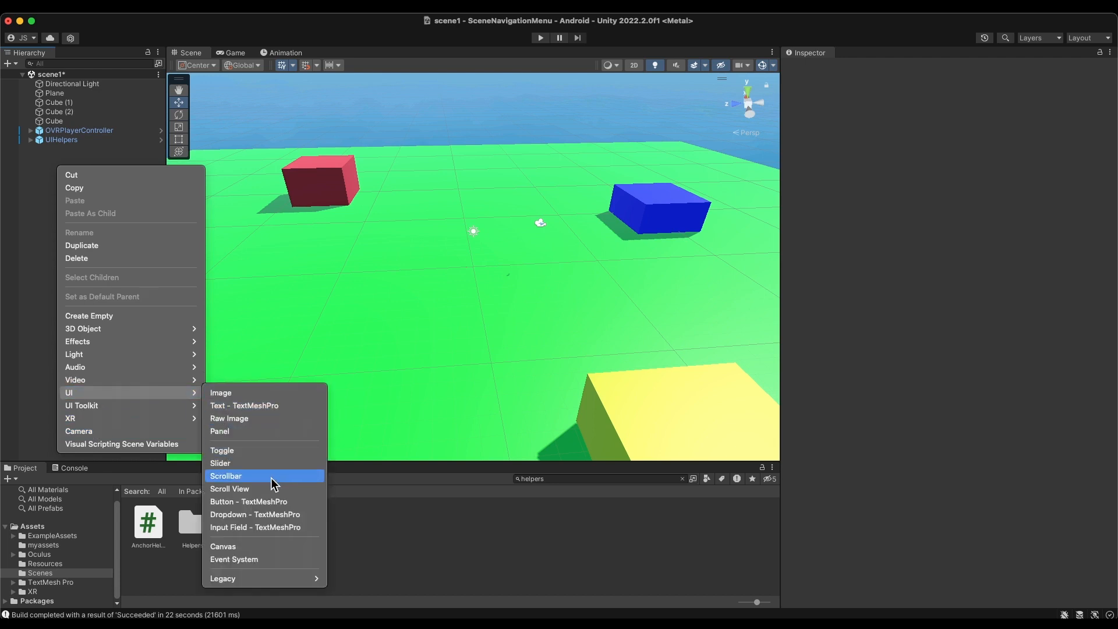
{"action": "left_click", "coordinate": [265, 546]}
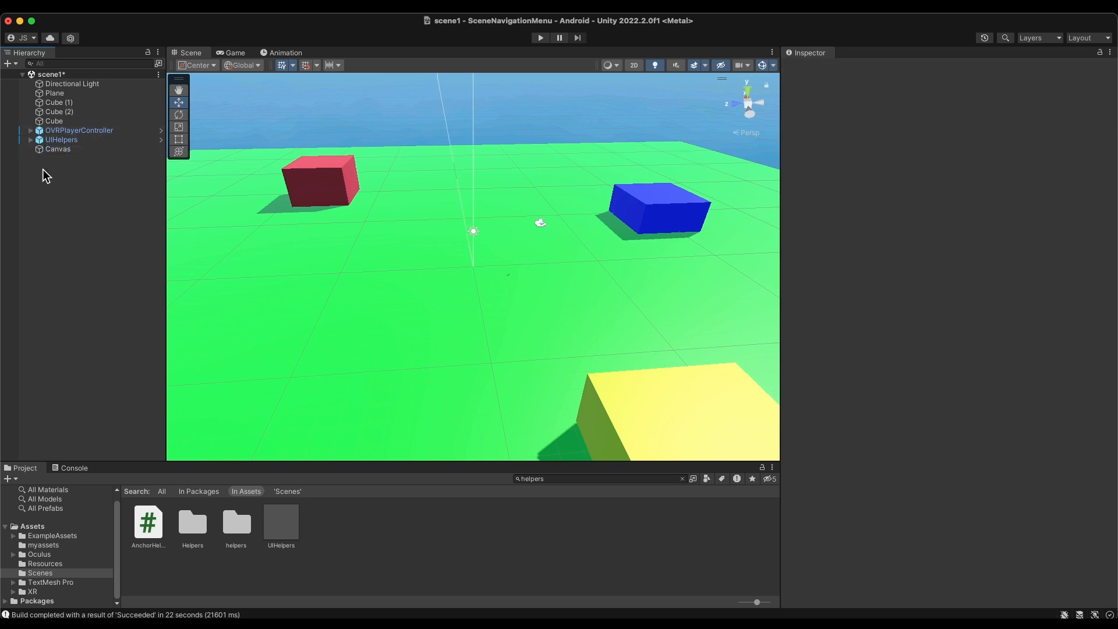
Set the Canvas's Render Mode to World Space.
{"action": "left_click", "coordinate": [45, 150]}
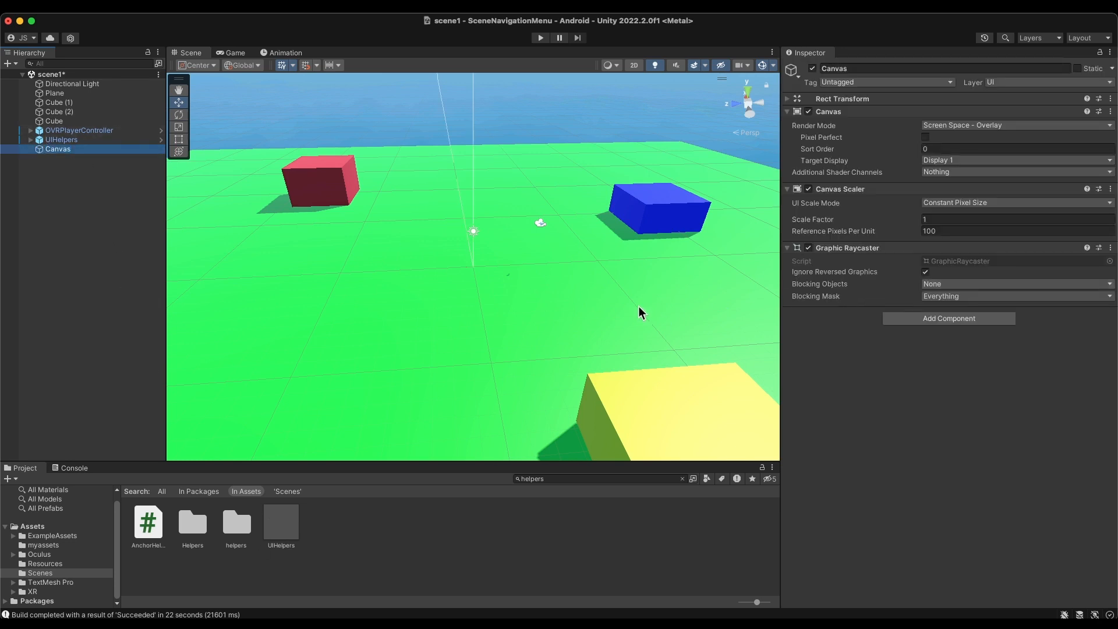
{"action": "scroll", "coordinate": [633, 303], "scroll_direction": "down", "scroll_amount": 10}
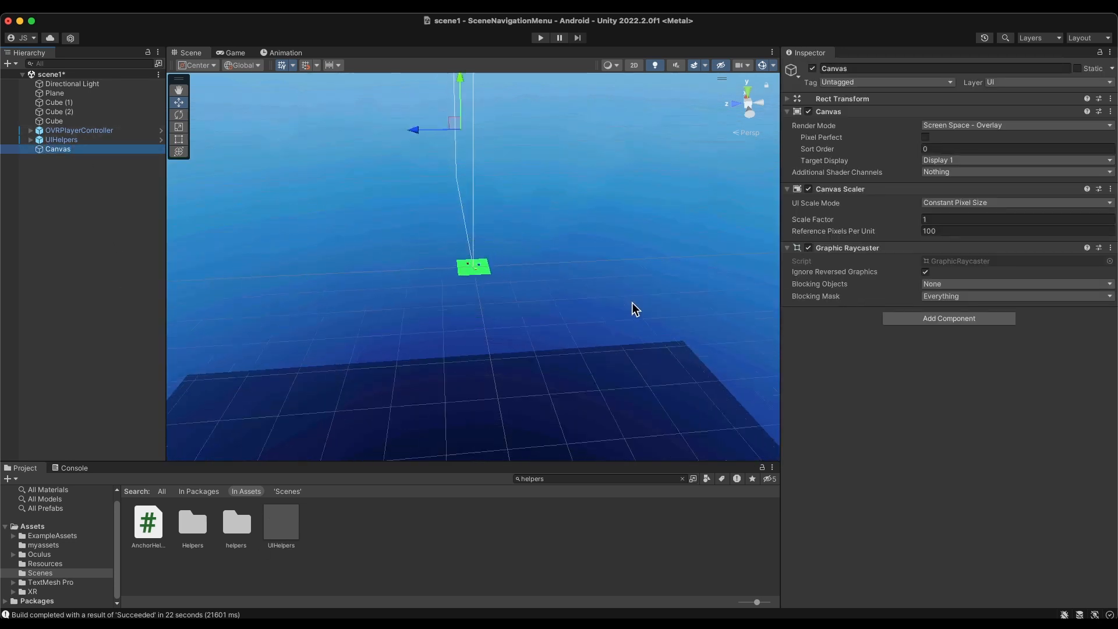
{"action": "scroll", "coordinate": [632, 302], "scroll_direction": "down", "scroll_amount": 4}
{"action": "left_click_drag", "start_coordinate": [454, 219], "coordinate": [709, 218], "text": "alt"}
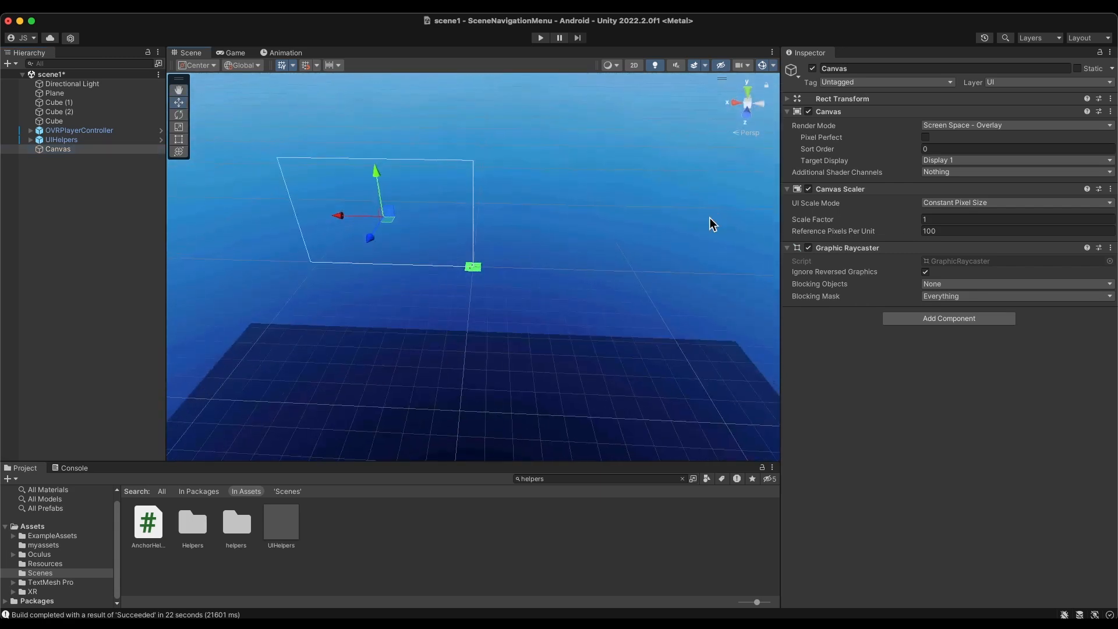
{"action": "left_click", "coordinate": [54, 149]}
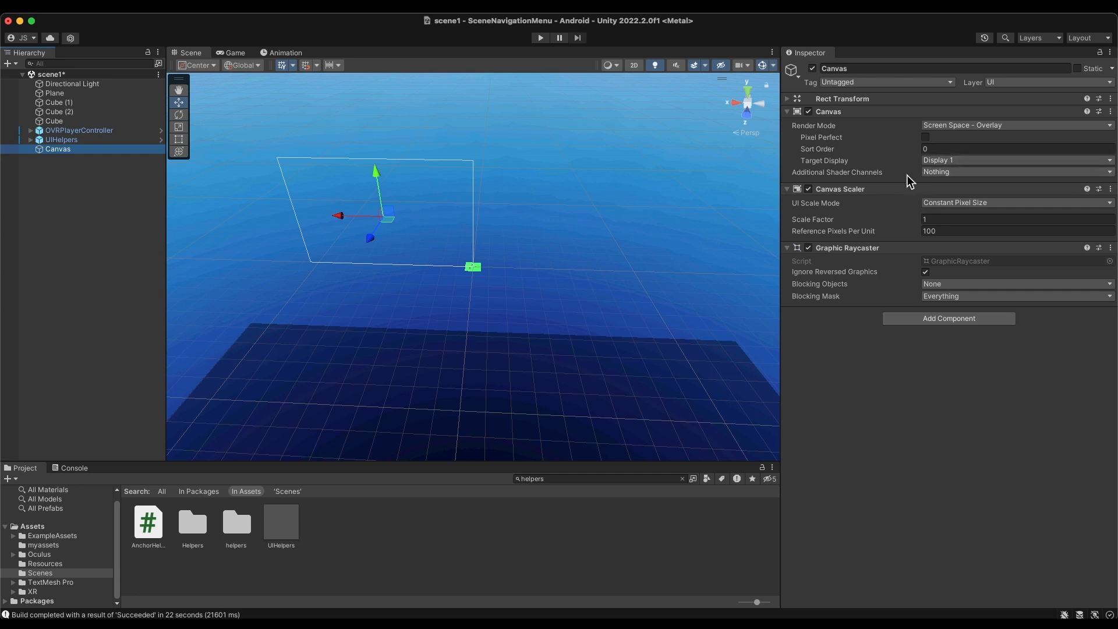
{"action": "left_click", "coordinate": [953, 129]}
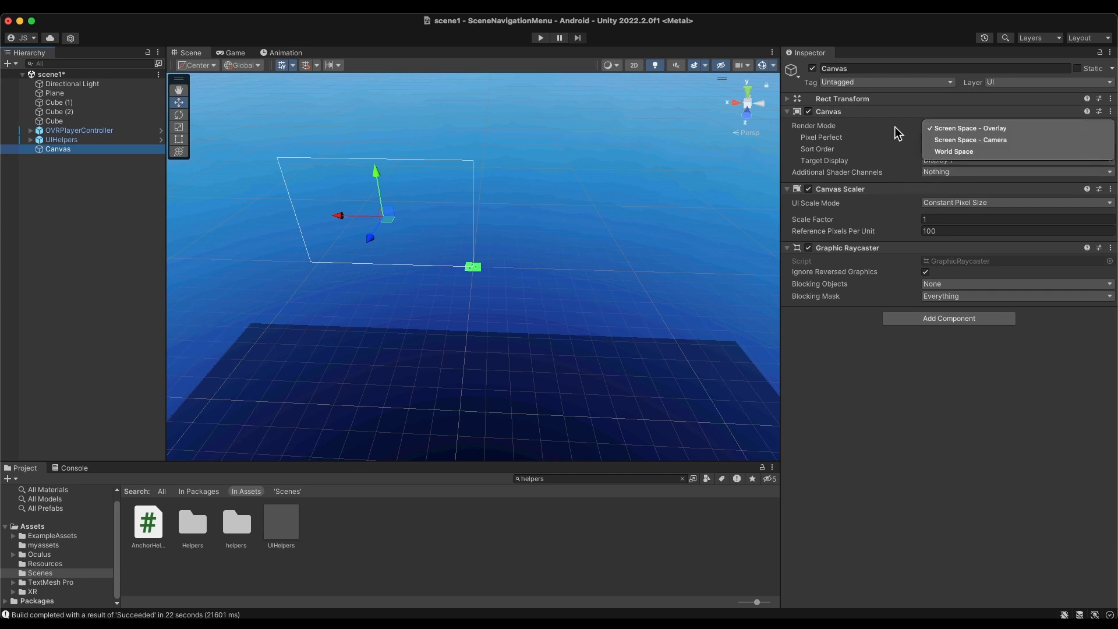
{"action": "left_click", "coordinate": [954, 129]}
{"action": "left_click", "coordinate": [962, 131]}
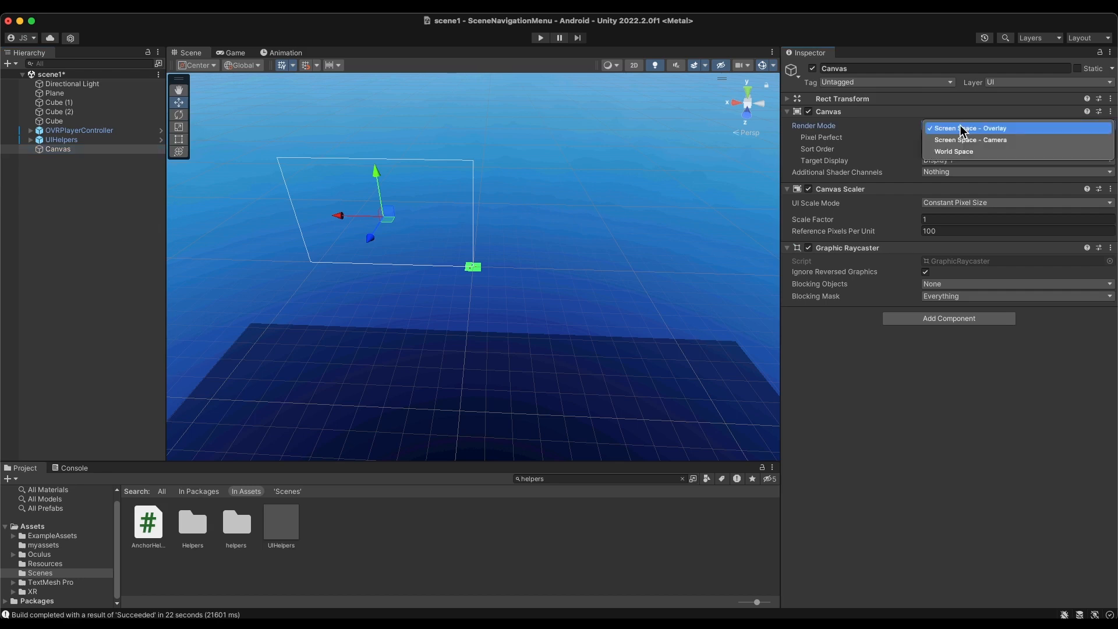
{"action": "left_click", "coordinate": [963, 150]}
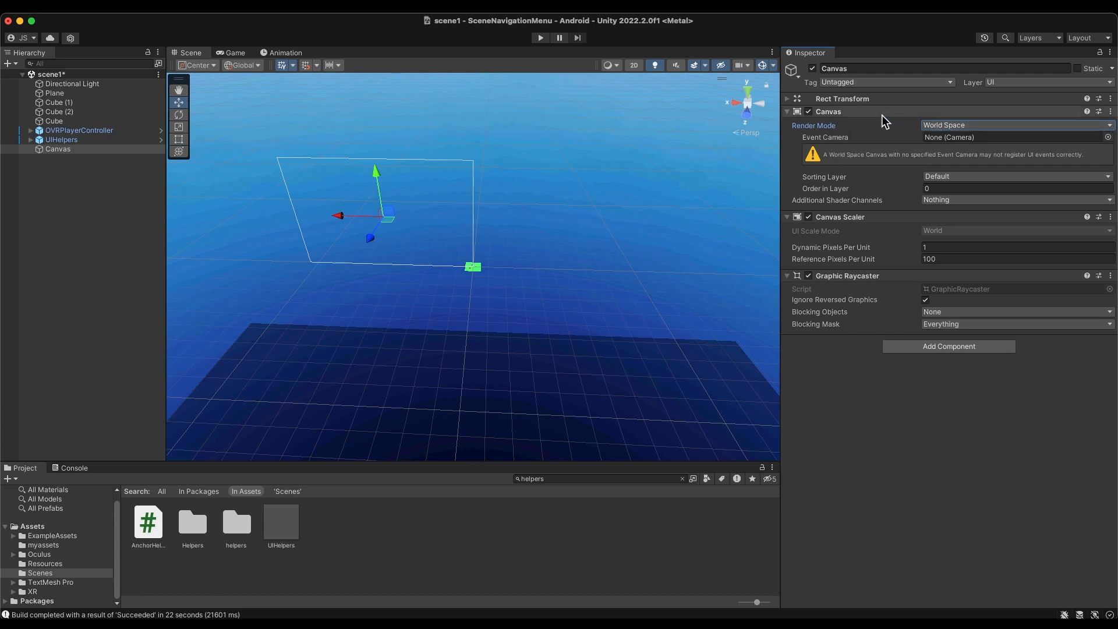
Assign CenterEyeAnchor from the OVRCameraRig's TrackingSpace as the Canvas's Event Camera, with the Canvas's Rect Transform settings expanded.
{"action": "left_click", "coordinate": [788, 99]}
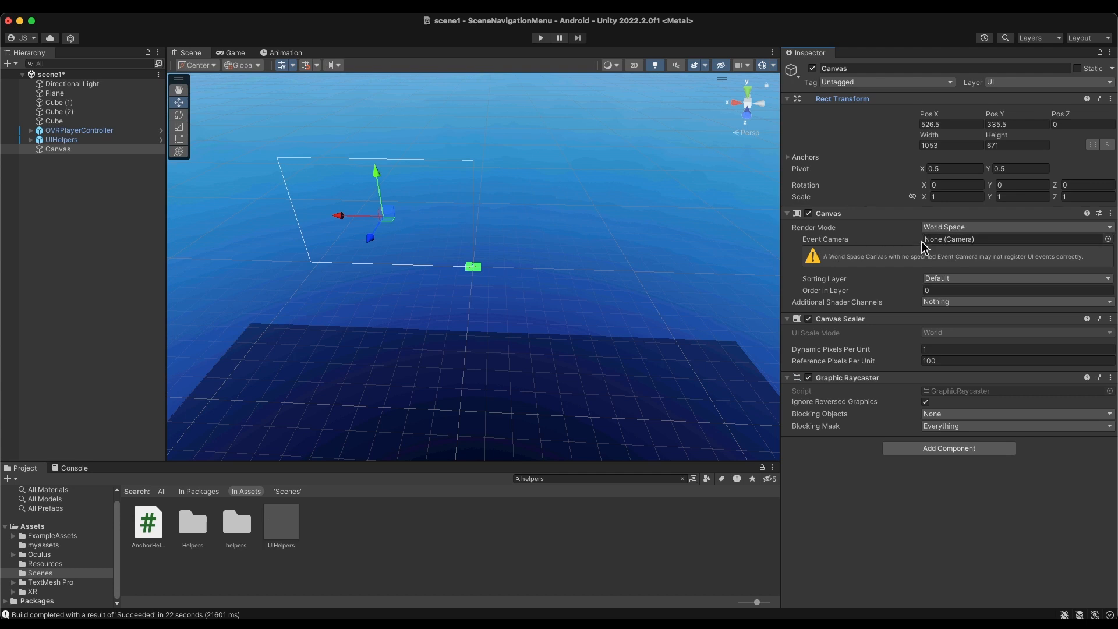
{"action": "left_click", "coordinate": [31, 130]}
{"action": "left_click", "coordinate": [38, 149]}
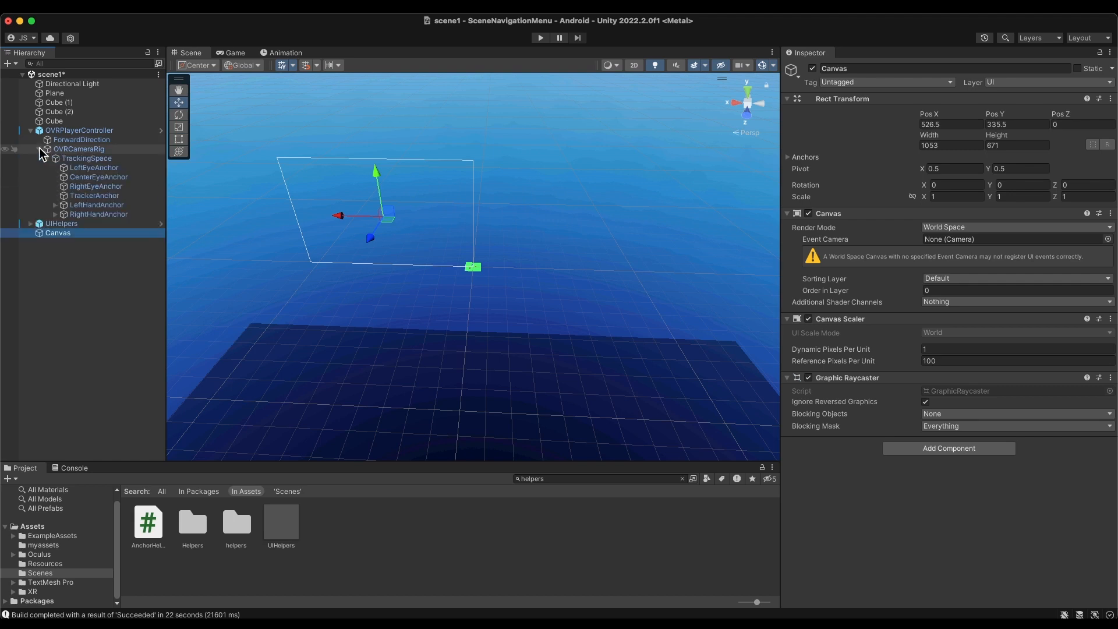
{"action": "left_click_drag", "start_coordinate": [65, 180], "coordinate": [934, 240]}
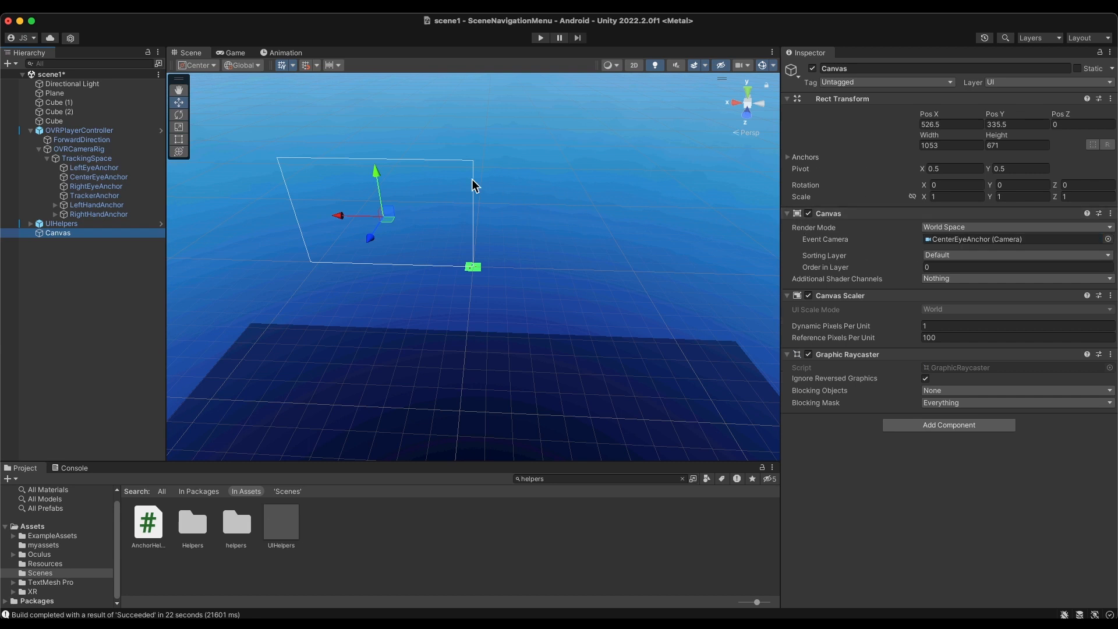
Scale the Canvas down uniformly to about 0.072 and set its position to 0 on X and Y.
{"action": "left_click", "coordinate": [179, 127]}
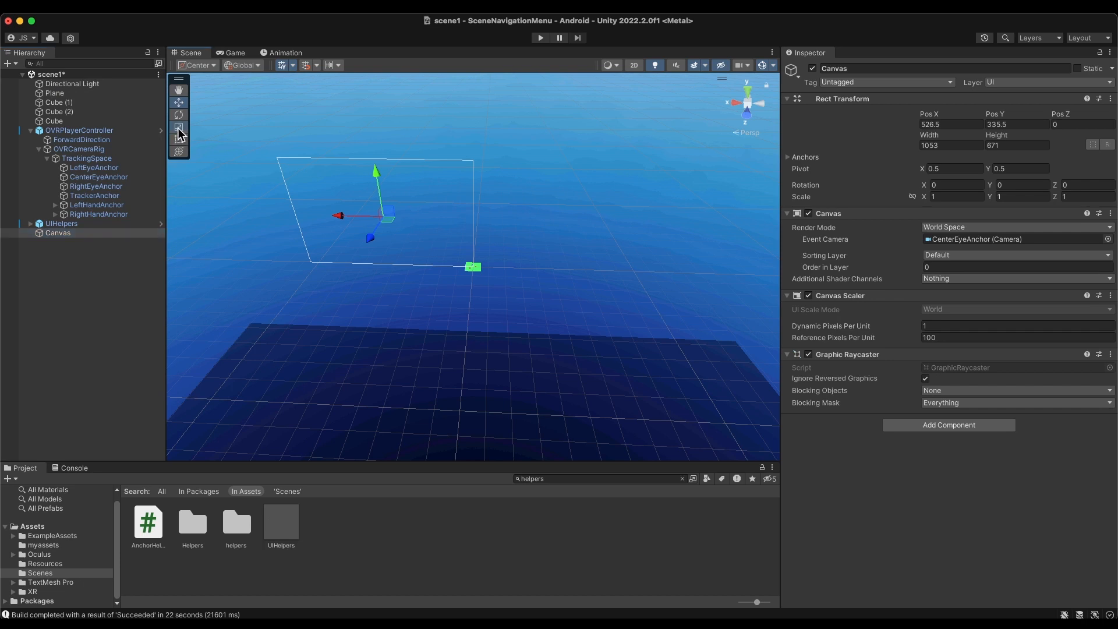
{"action": "left_click_drag", "start_coordinate": [390, 215], "coordinate": [333, 229]}
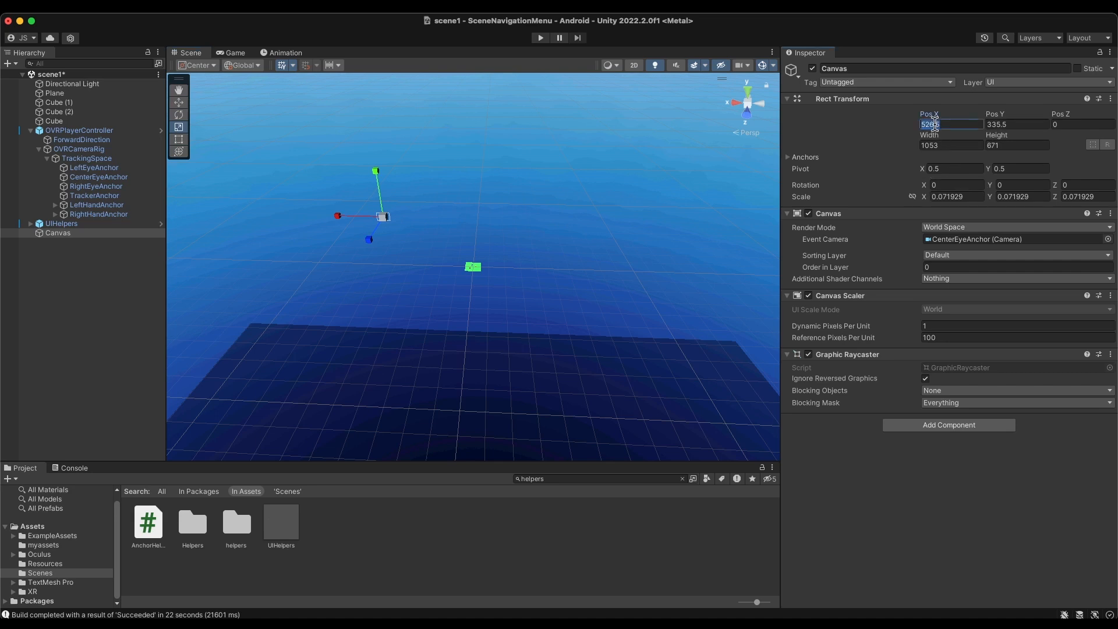
{"action": "type", "text": "0"}
{"action": "left_click", "coordinate": [1000, 124]}
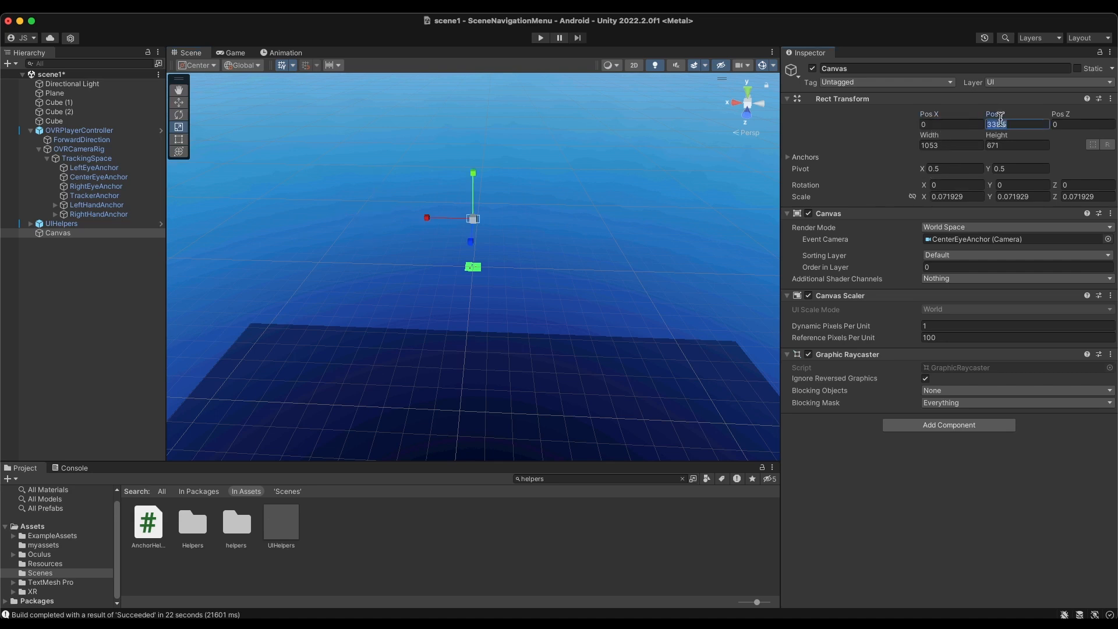
{"action": "type", "text": "0"}
{"action": "left_click", "coordinate": [1065, 124]}
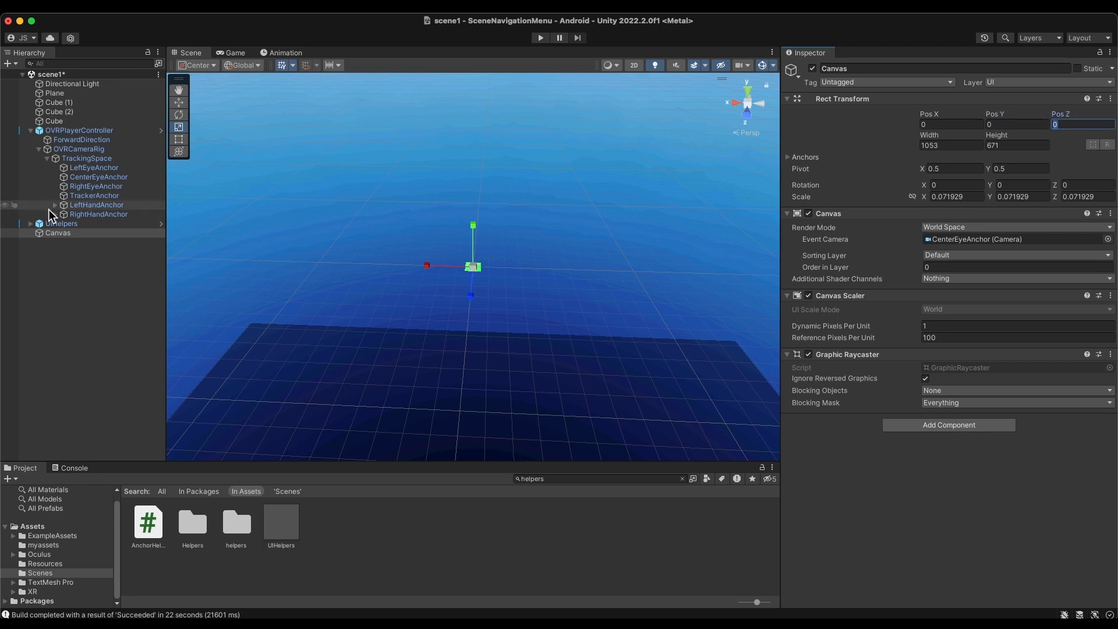
Frame the Canvas and shrink it uniformly to a scale of about 0.007 on all axes.
{"action": "left_click", "coordinate": [55, 233]}
{"action": "key", "text": "f"}
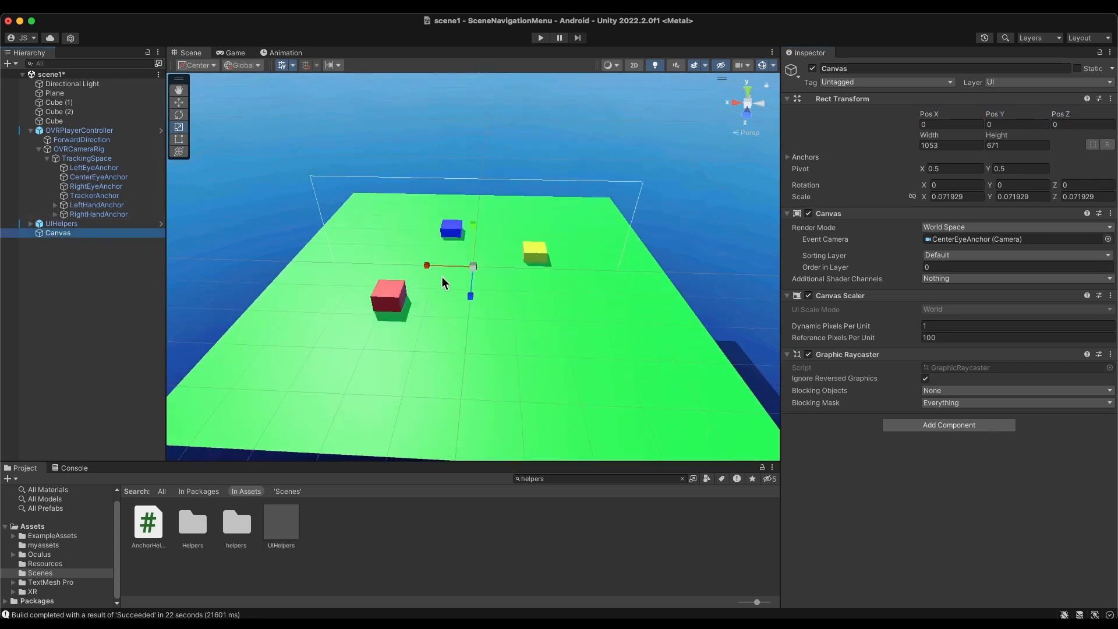
{"action": "left_click_drag", "start_coordinate": [442, 277], "coordinate": [419, 249], "text": "alt"}
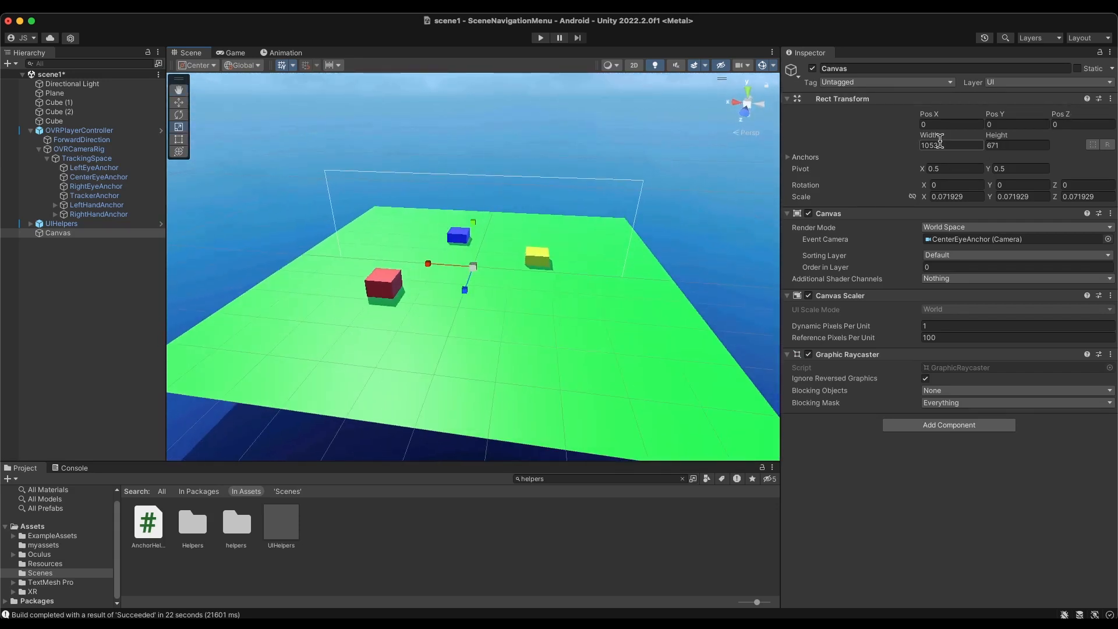
{"action": "left_click_drag", "start_coordinate": [471, 270], "coordinate": [489, 239]}
{"action": "scroll", "coordinate": [495, 265], "scroll_direction": "up", "scroll_amount": 2}
{"action": "scroll", "coordinate": [446, 279], "scroll_direction": "up", "scroll_amount": 3}
Move the Canvas up above the ground plane to a Y position of about 3.02.
{"action": "left_click", "coordinate": [179, 103]}
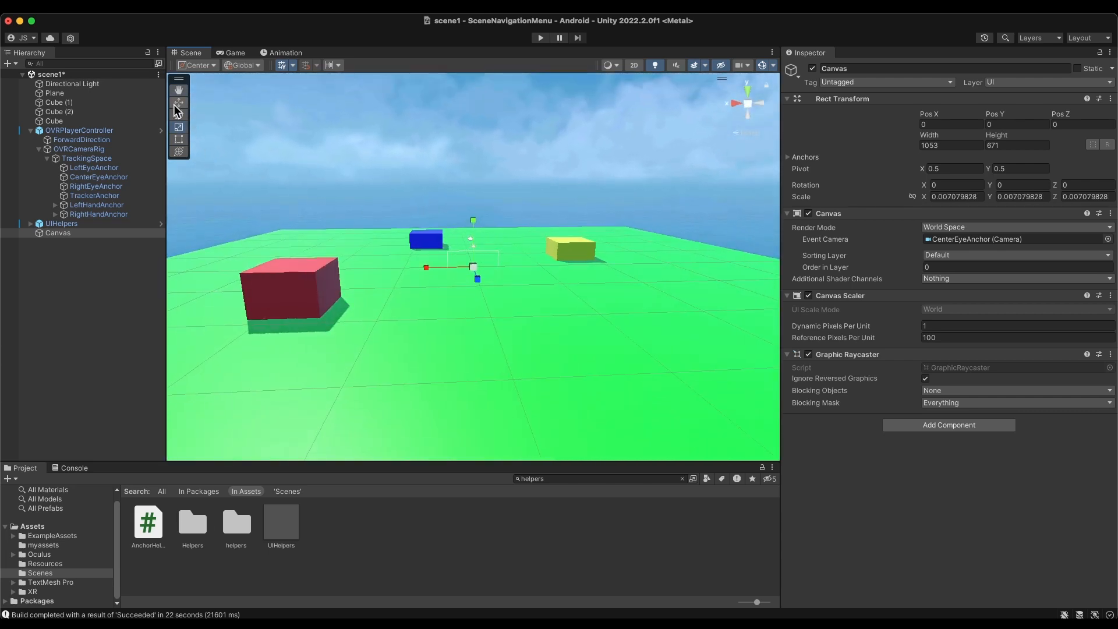
{"action": "left_click_drag", "start_coordinate": [474, 219], "coordinate": [473, 200]}
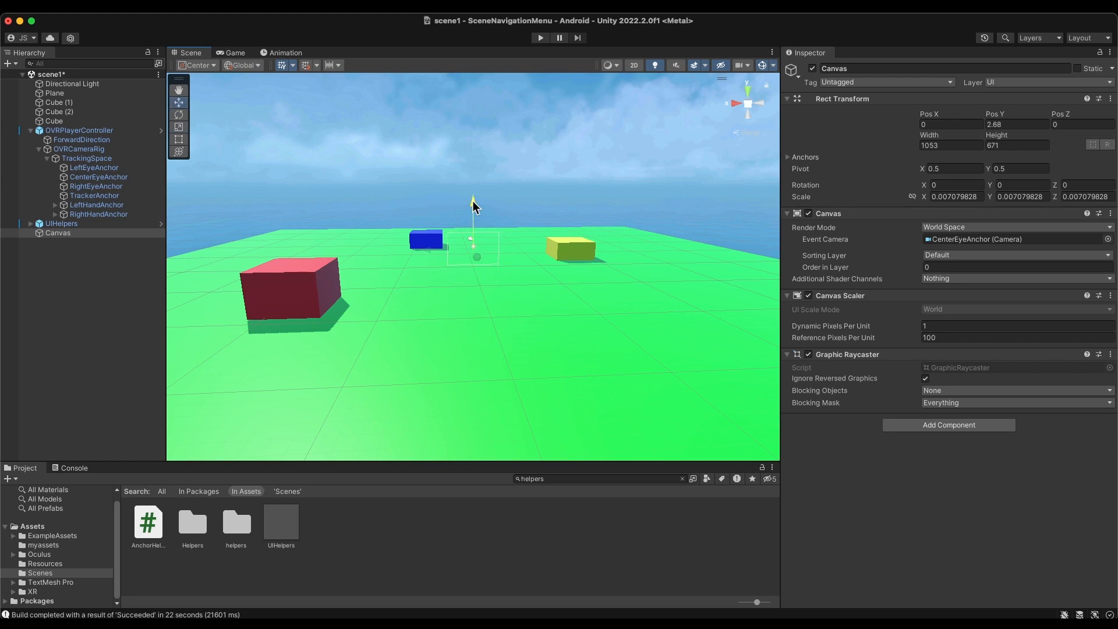
{"action": "scroll", "coordinate": [442, 239], "scroll_direction": "up", "scroll_amount": 2}
{"action": "scroll", "coordinate": [442, 237], "scroll_direction": "up", "scroll_amount": 2}
{"action": "left_click_drag", "start_coordinate": [443, 237], "coordinate": [574, 261], "text": "alt"}
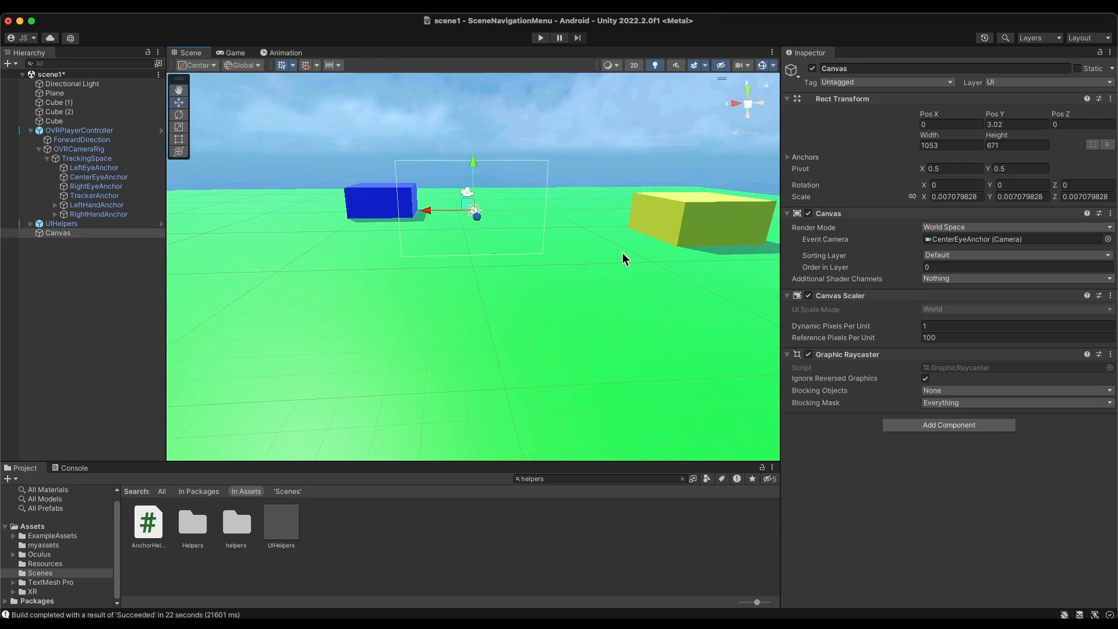
{"action": "left_click", "coordinate": [63, 234]}
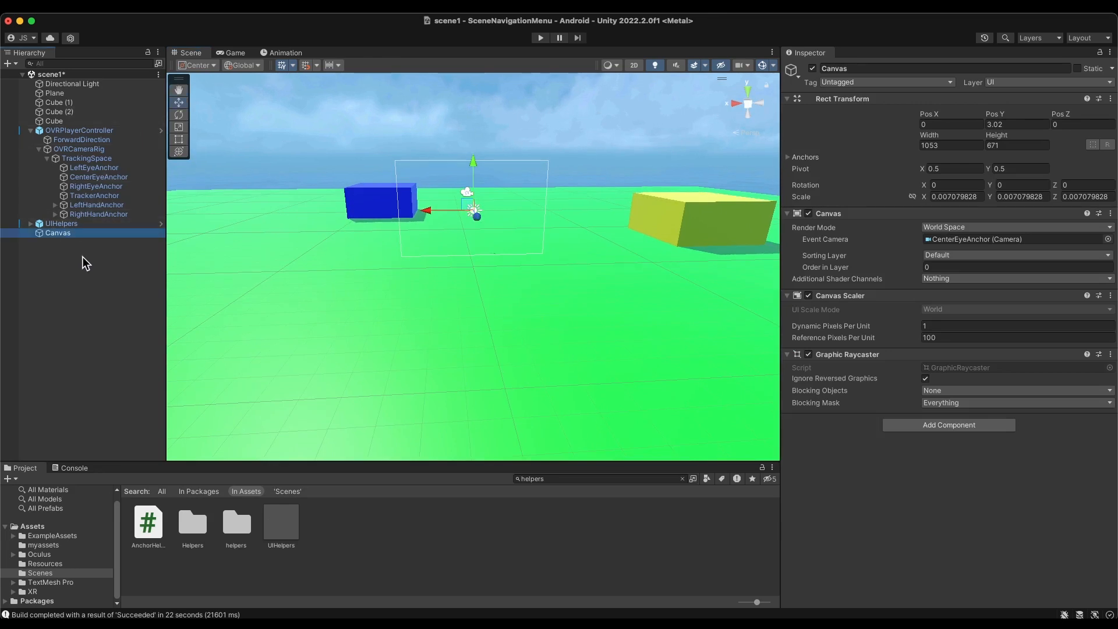
Add a TextMeshPro button as a child of the Canvas.
{"action": "right_click", "coordinate": [61, 257]}
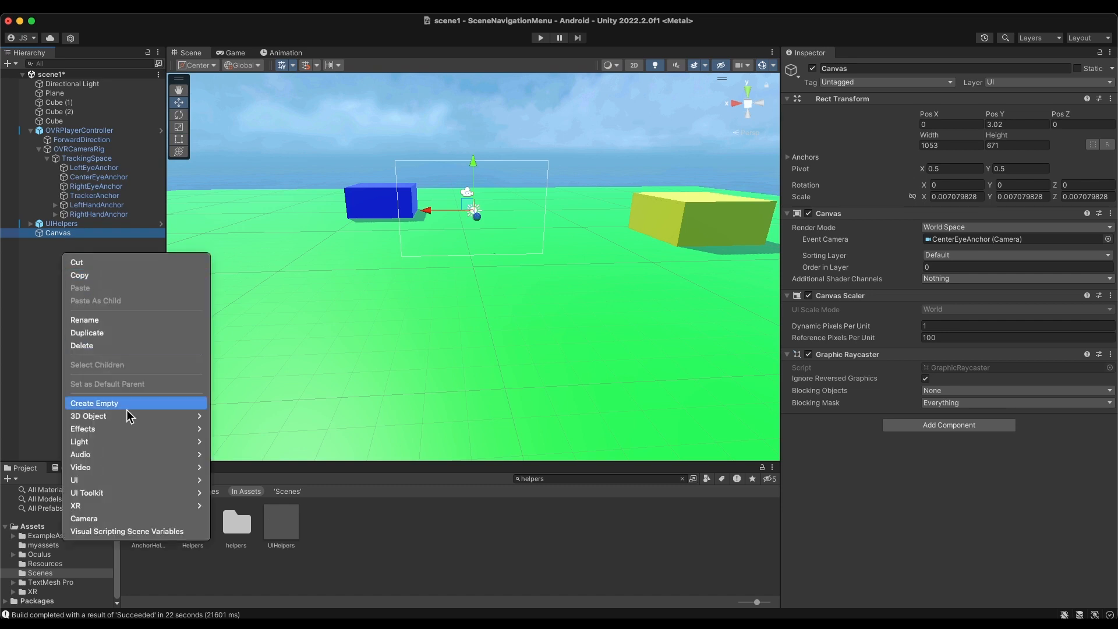
{"action": "left_click", "coordinate": [41, 288]}
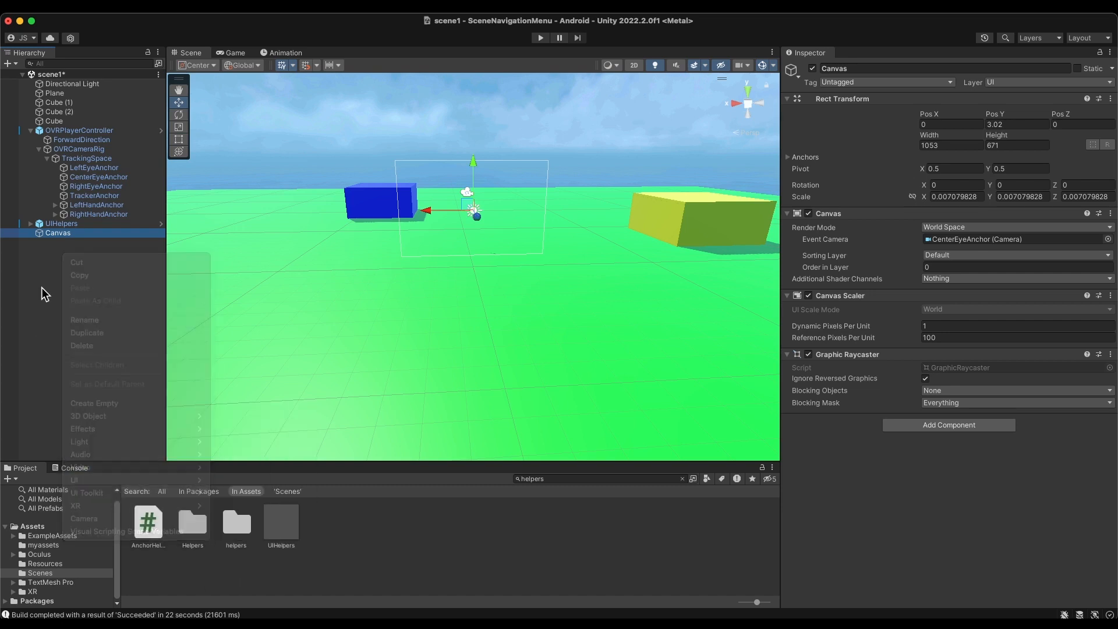
{"action": "left_click", "coordinate": [41, 288]}
{"action": "left_click", "coordinate": [56, 233]}
{"action": "right_click", "coordinate": [66, 268]}
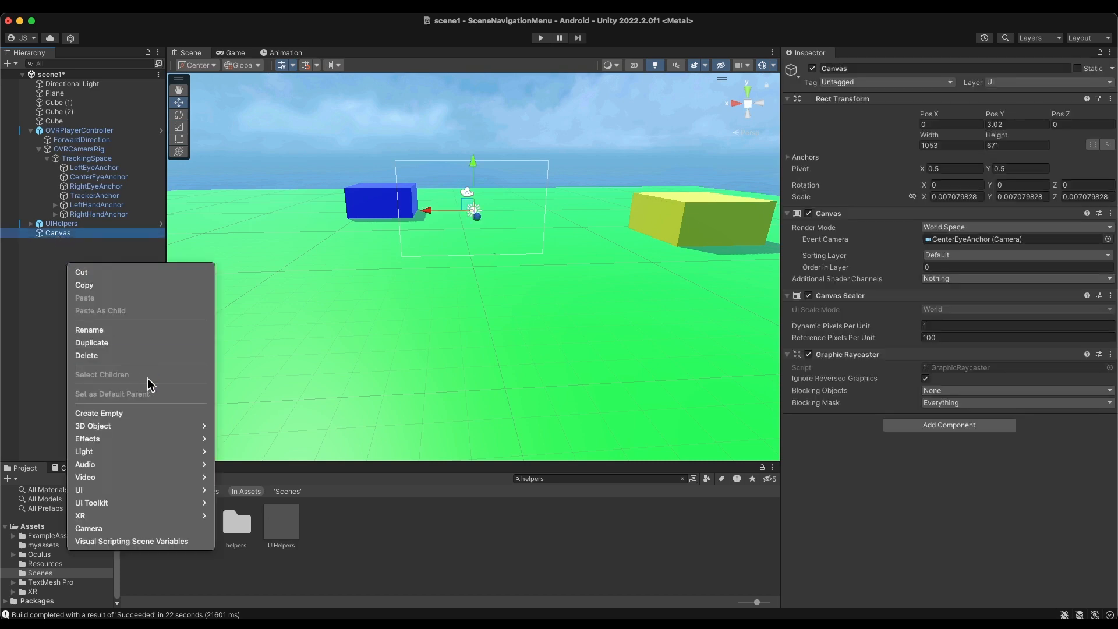
{"action": "mouse_move", "coordinate": [153, 442]}
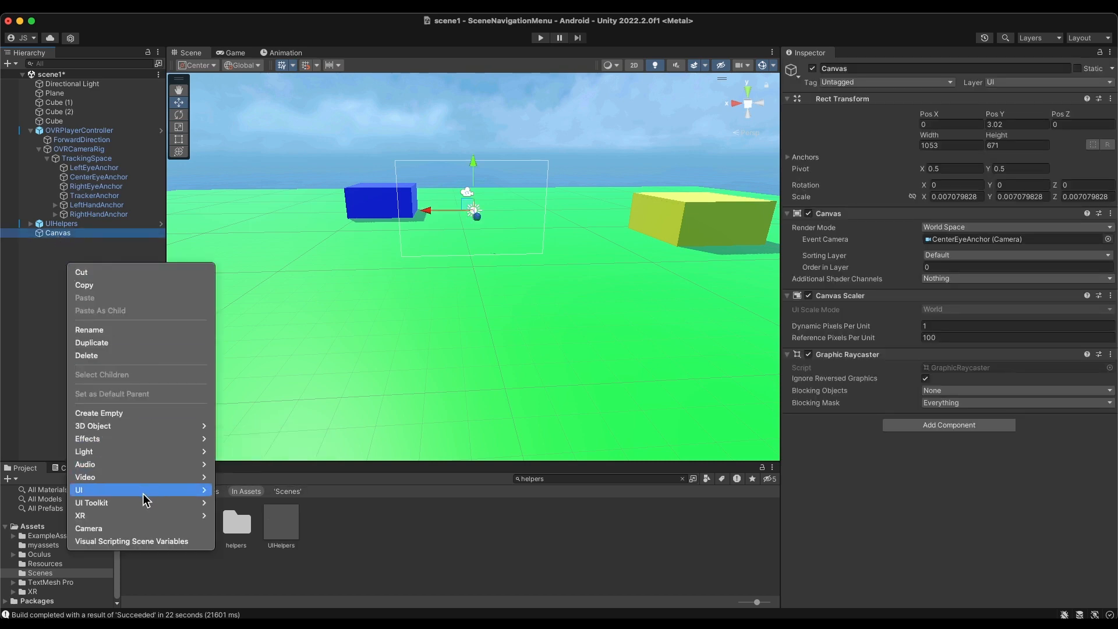
{"action": "mouse_move", "coordinate": [142, 493]}
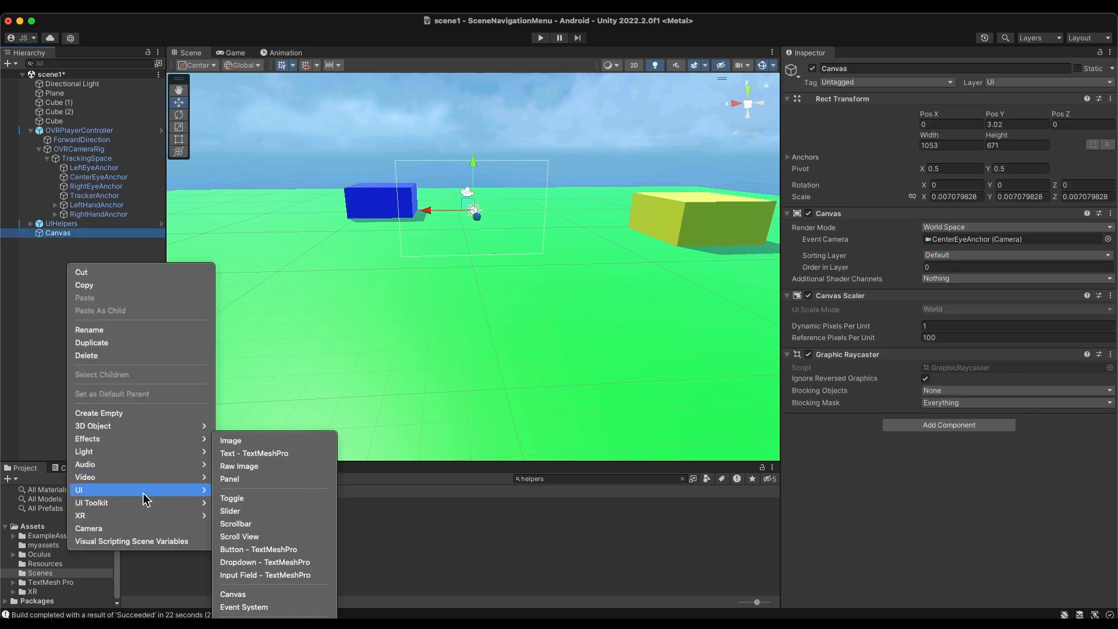
{"action": "left_click", "coordinate": [244, 552]}
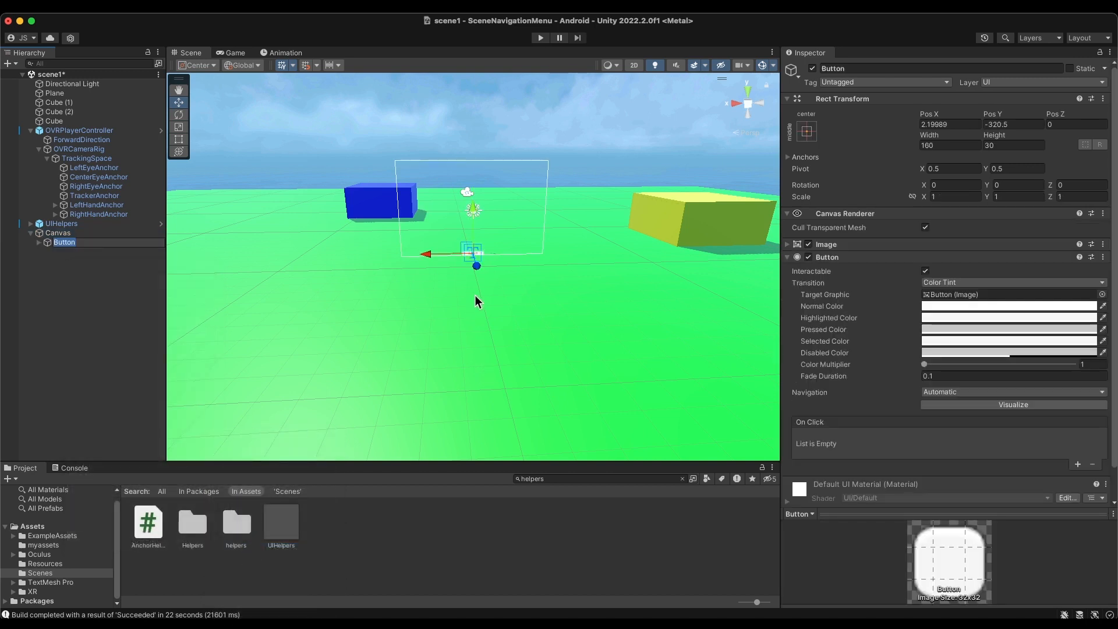
Scale the Button up uniformly to about 4.33 and check its size in the Game view.
{"action": "scroll", "coordinate": [474, 291], "scroll_direction": "up", "scroll_amount": 2}
{"action": "left_click", "coordinate": [234, 53]}
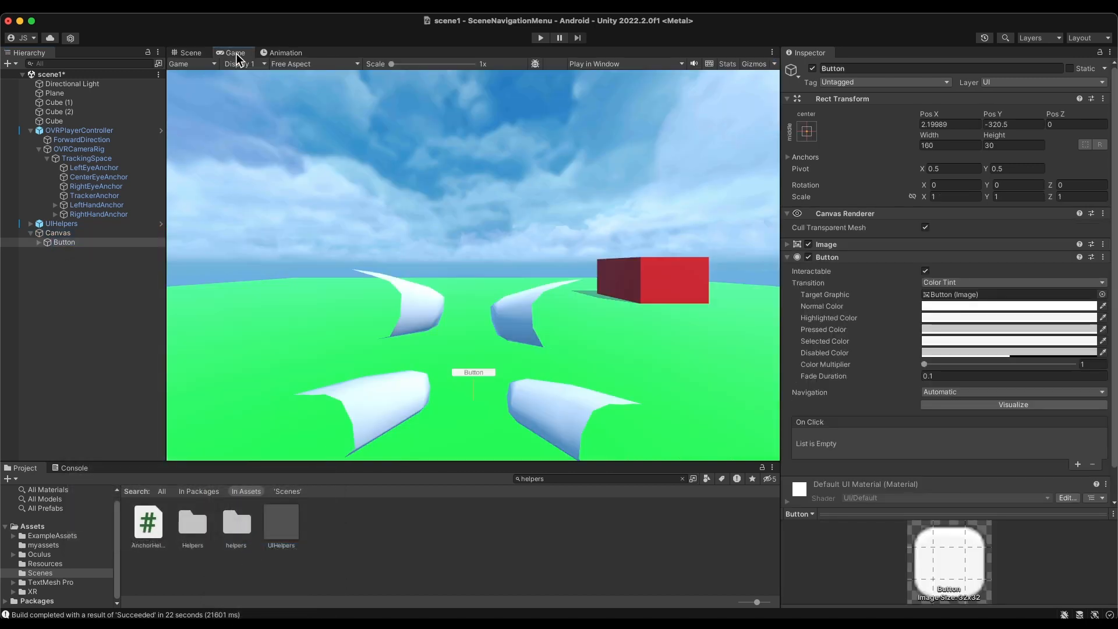
{"action": "left_click", "coordinate": [186, 53]}
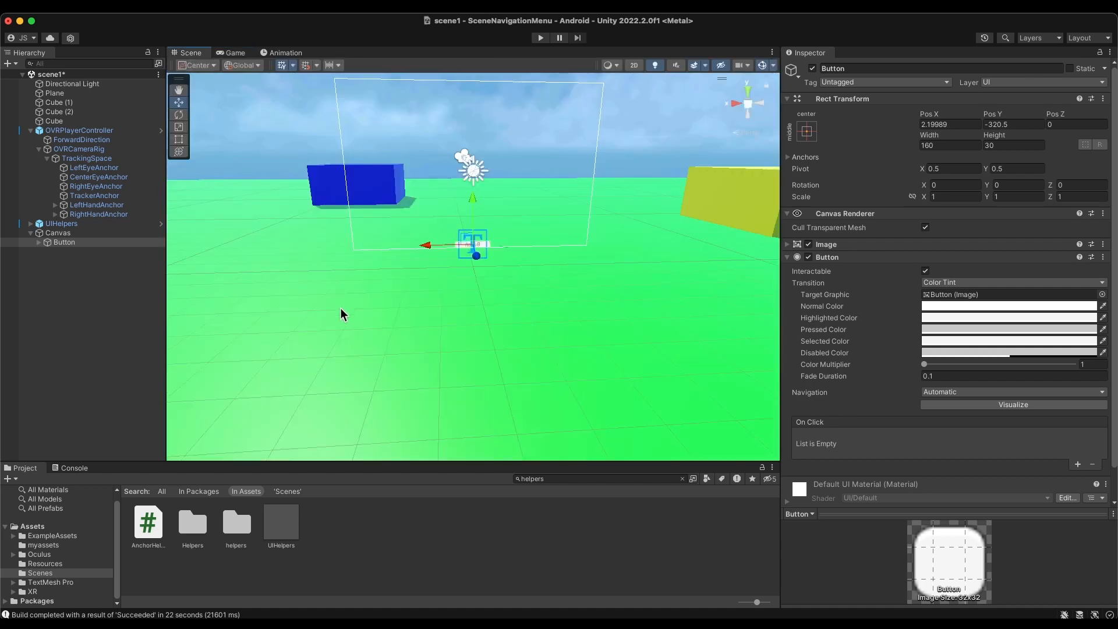
{"action": "left_click", "coordinate": [179, 127]}
{"action": "left_click_drag", "start_coordinate": [484, 241], "coordinate": [631, 286]}
{"action": "left_click_drag", "start_coordinate": [323, 314], "coordinate": [858, 275], "text": "alt"}
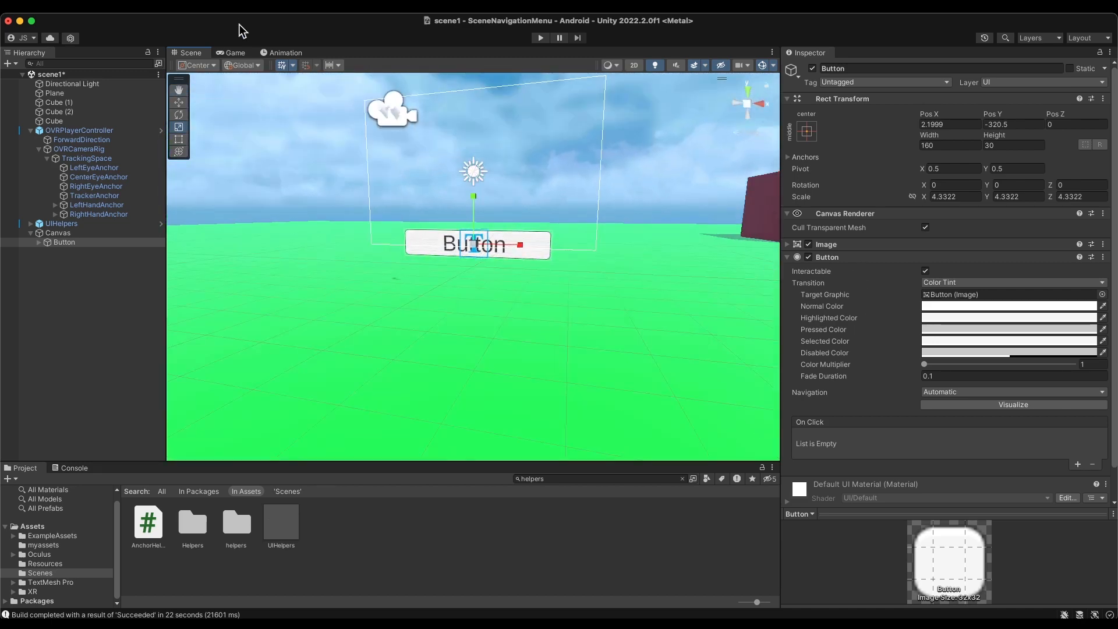
{"action": "left_click", "coordinate": [234, 52]}
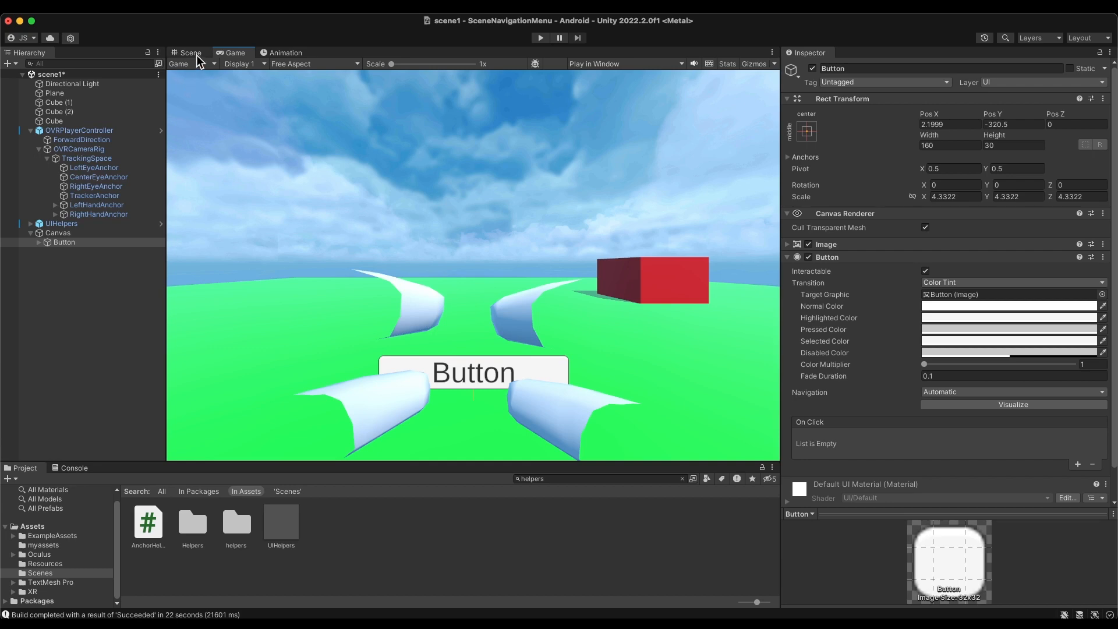
Move the Canvas away from the player camera to a Z position of about 5.46.
{"action": "left_click", "coordinate": [191, 52]}
{"action": "left_click_drag", "start_coordinate": [449, 285], "coordinate": [304, 349], "text": "alt"}
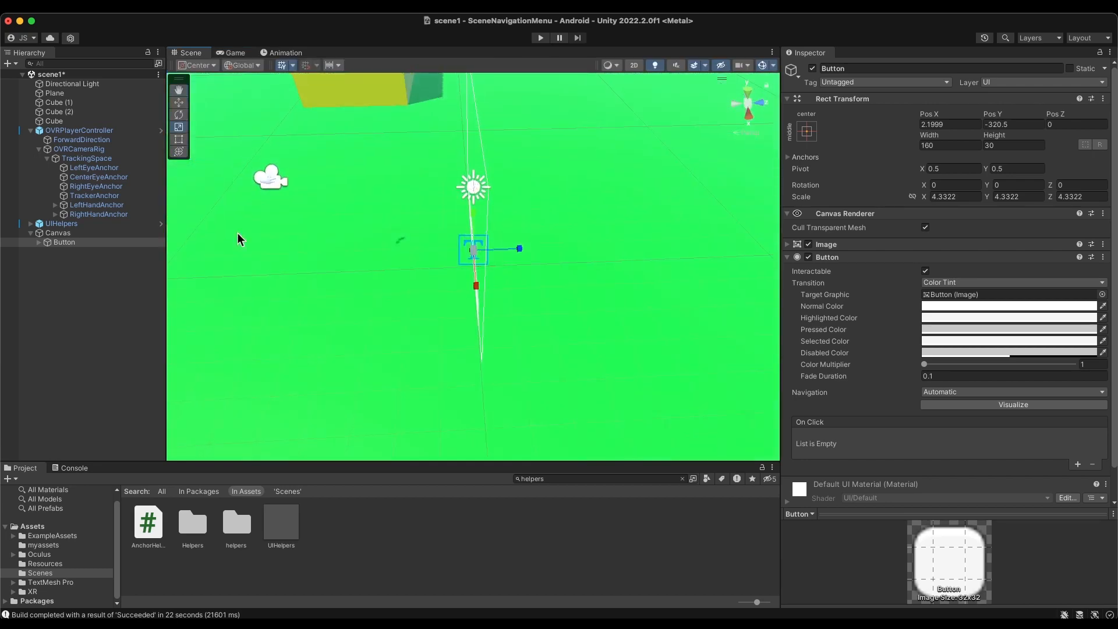
{"action": "left_click", "coordinate": [58, 233]}
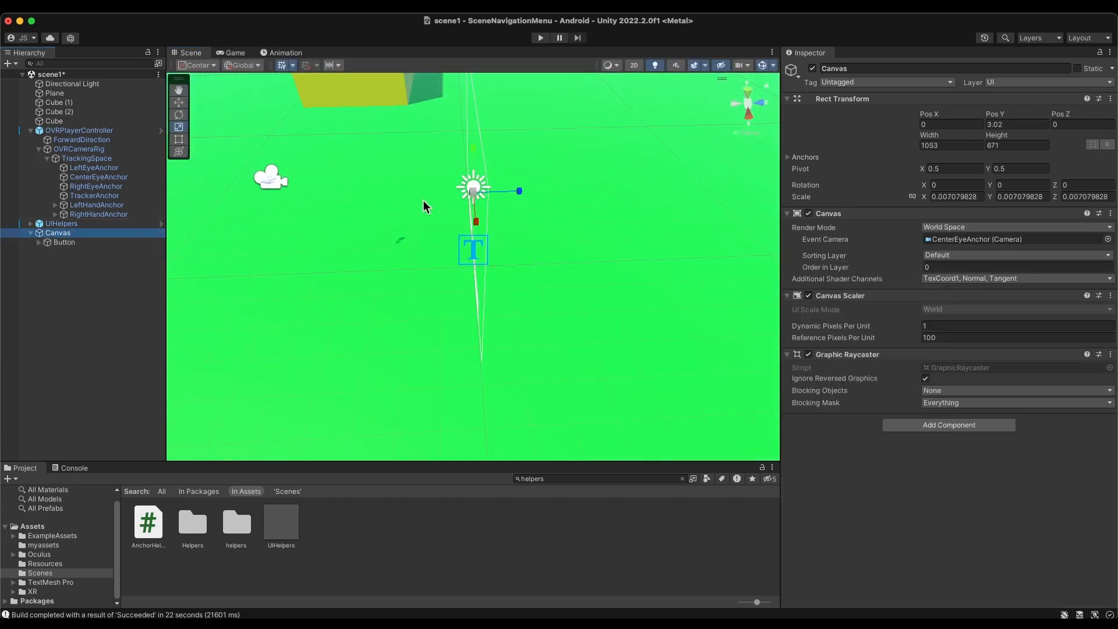
{"action": "left_click", "coordinate": [178, 103]}
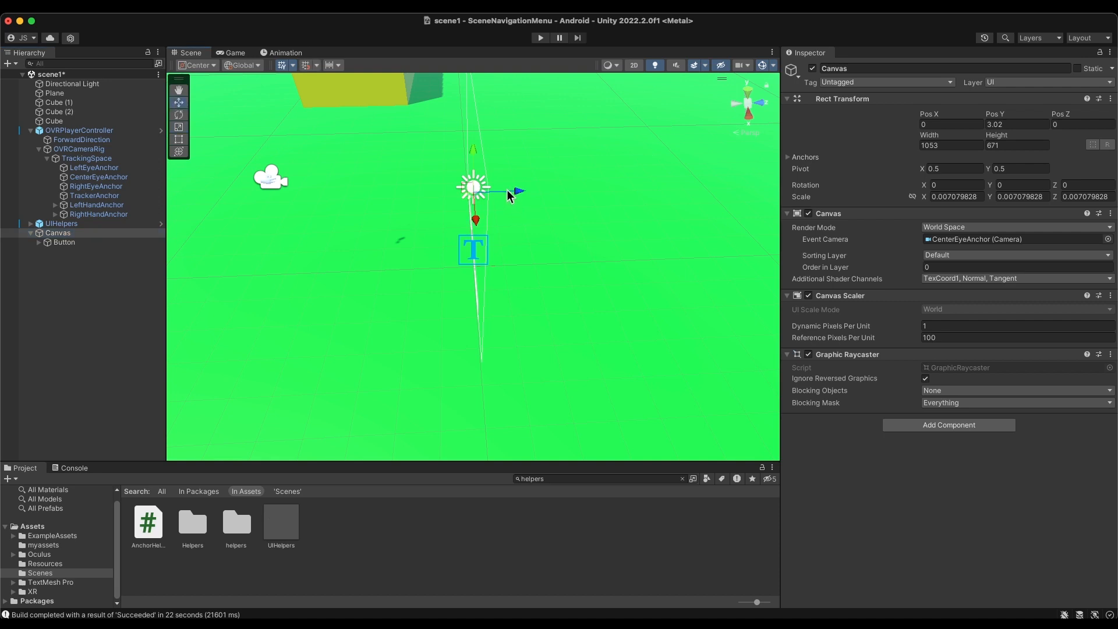
{"action": "left_click", "coordinate": [567, 201]}
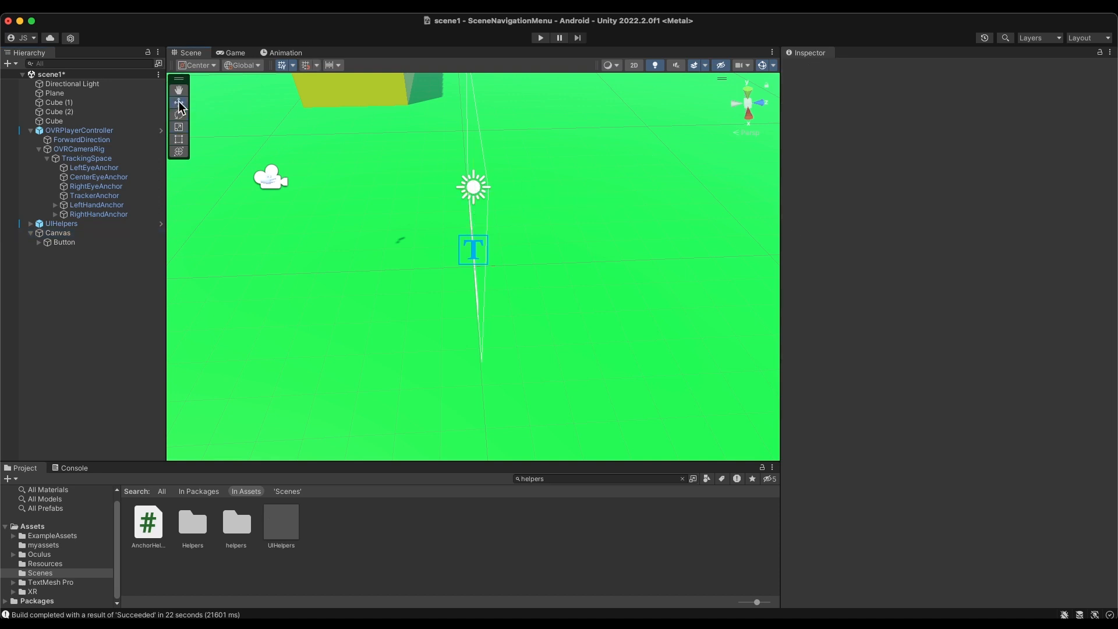
{"action": "left_click", "coordinate": [75, 233]}
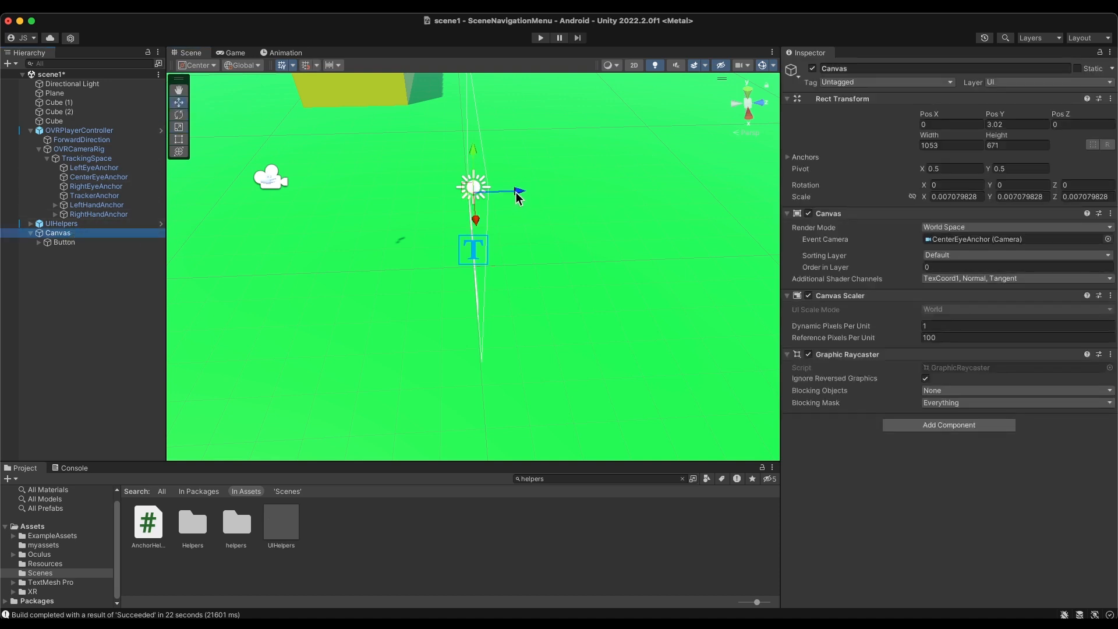
{"action": "left_click_drag", "start_coordinate": [519, 198], "coordinate": [804, 116]}
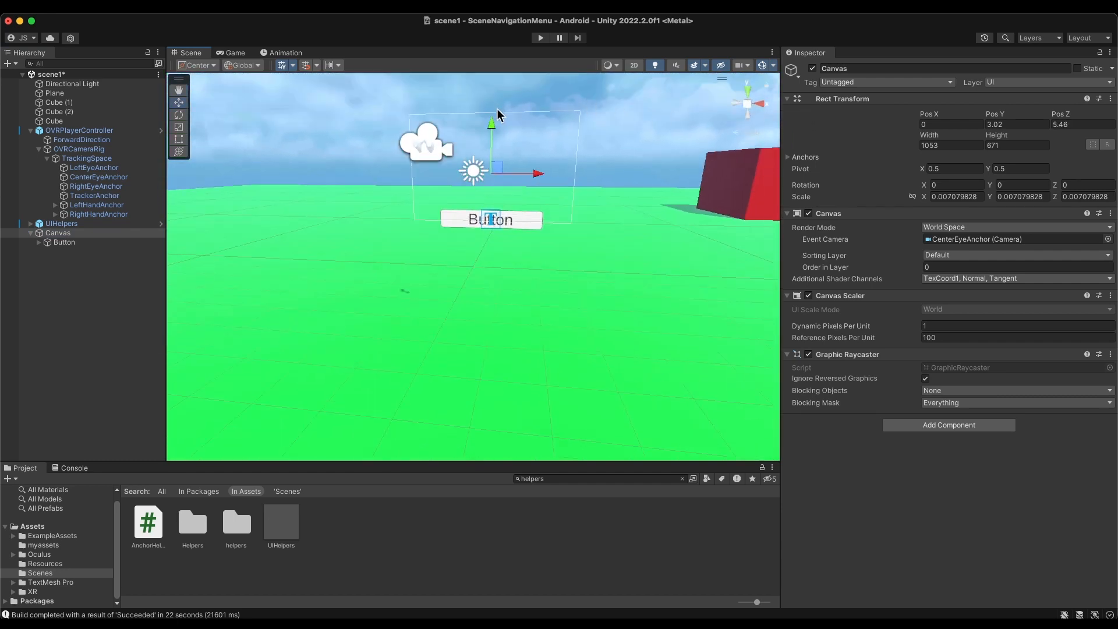
Raise the Canvas to a Y position of about 4.36 and check the Button's placement in the Game view.
{"action": "left_click_drag", "start_coordinate": [492, 131], "coordinate": [493, 102]}
{"action": "left_click_drag", "start_coordinate": [447, 170], "coordinate": [489, 197], "text": "alt"}
{"action": "left_click", "coordinate": [233, 52]}
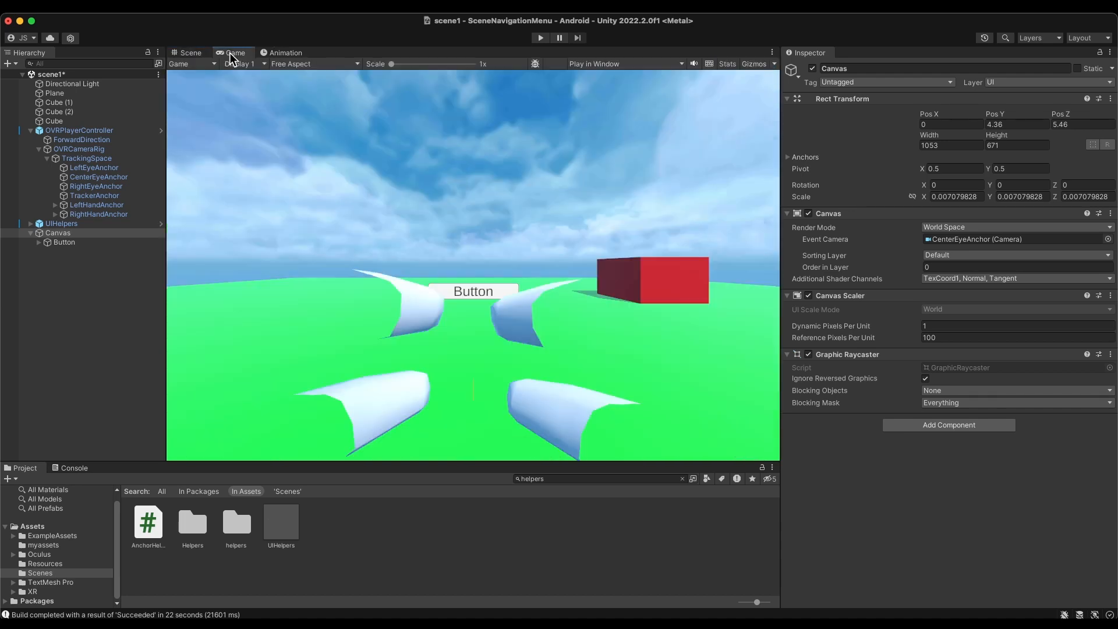
{"action": "left_click", "coordinate": [192, 53]}
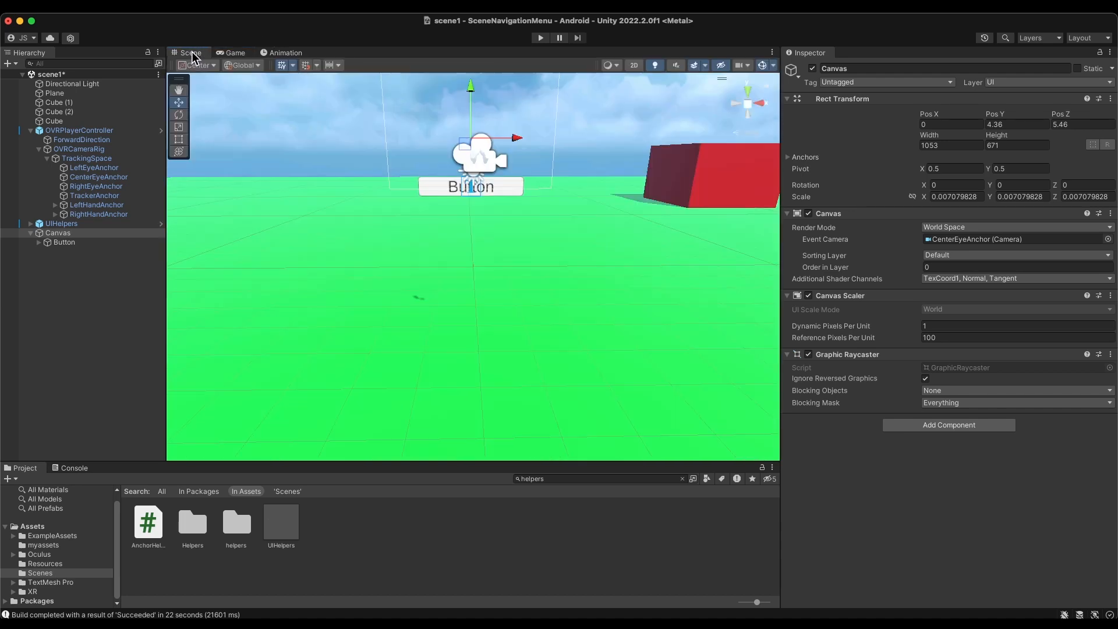
Set the Normal Color of the Canvas's Button to yellow.
{"action": "left_click", "coordinate": [64, 242]}
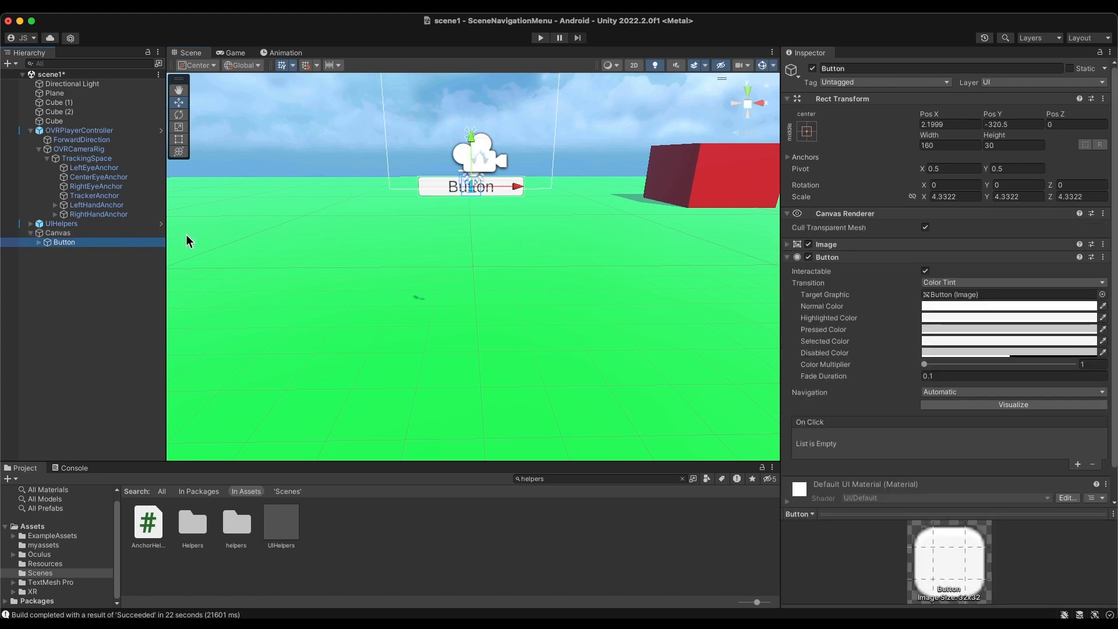
{"action": "left_click", "coordinate": [61, 243]}
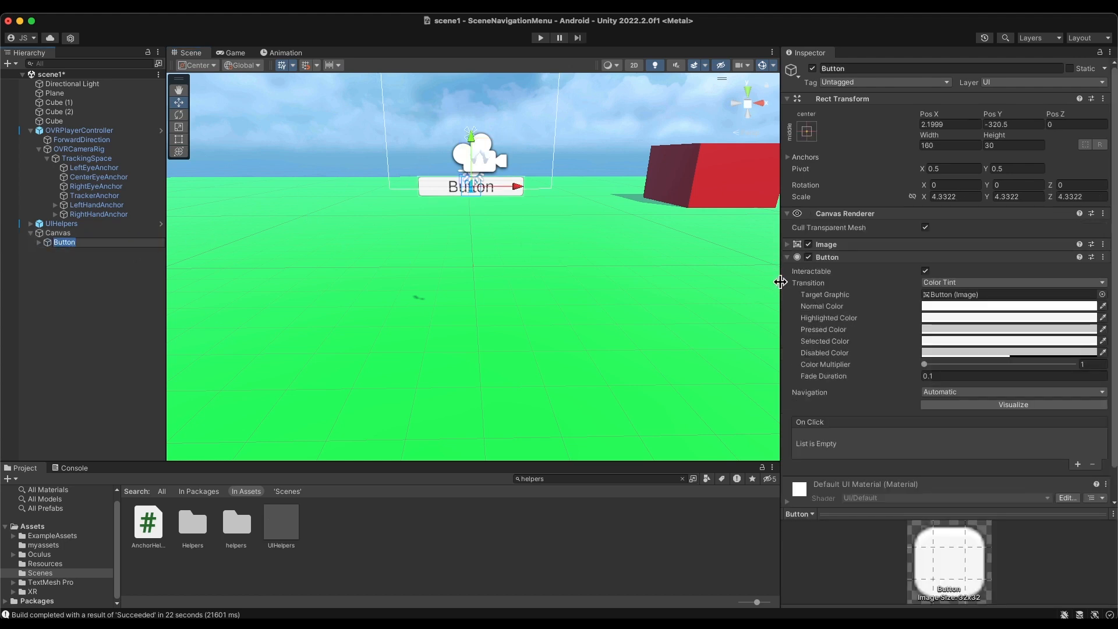
{"action": "left_click", "coordinate": [942, 305]}
{"action": "left_click", "coordinate": [1042, 349]}
{"action": "left_click", "coordinate": [1031, 373]}
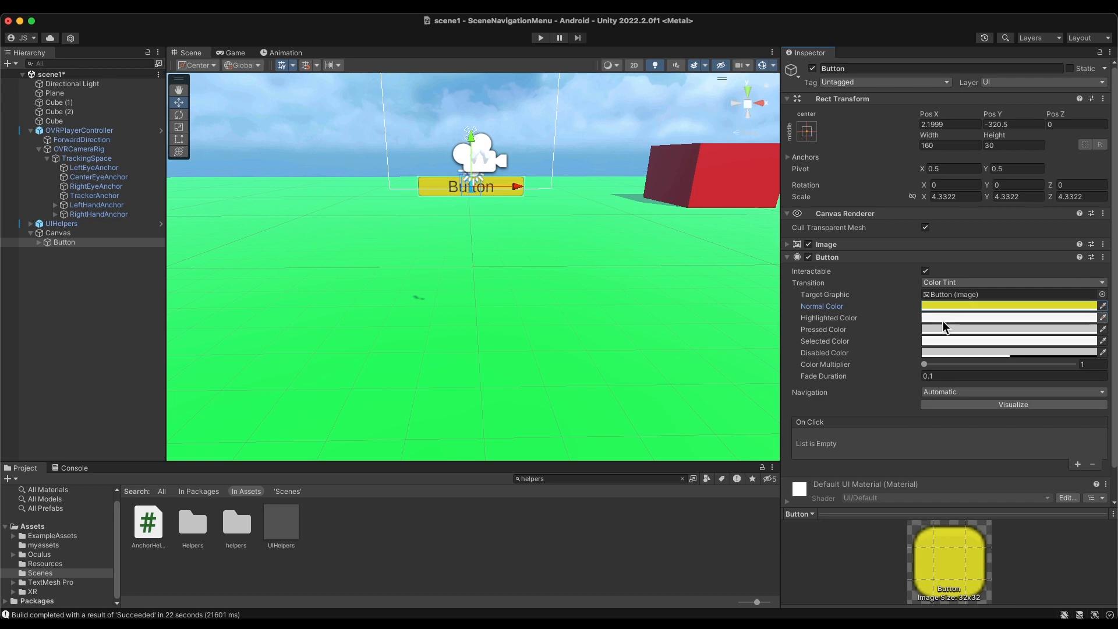
Set the Button's Highlighted Color to a strong blue.
{"action": "left_click", "coordinate": [944, 318]}
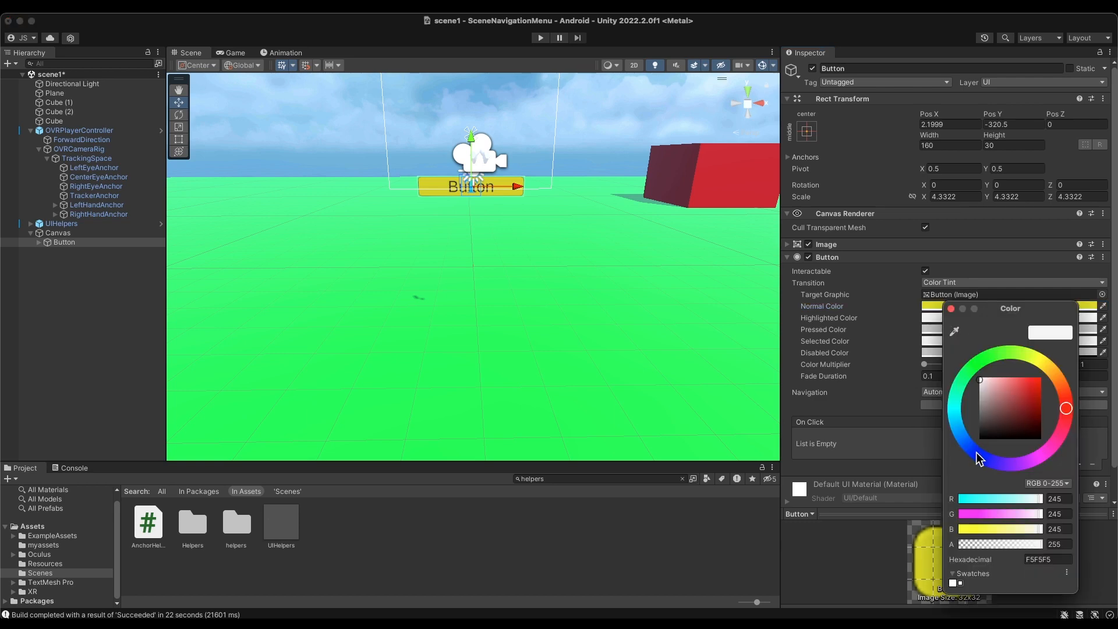
{"action": "left_click_drag", "start_coordinate": [978, 456], "coordinate": [971, 445]}
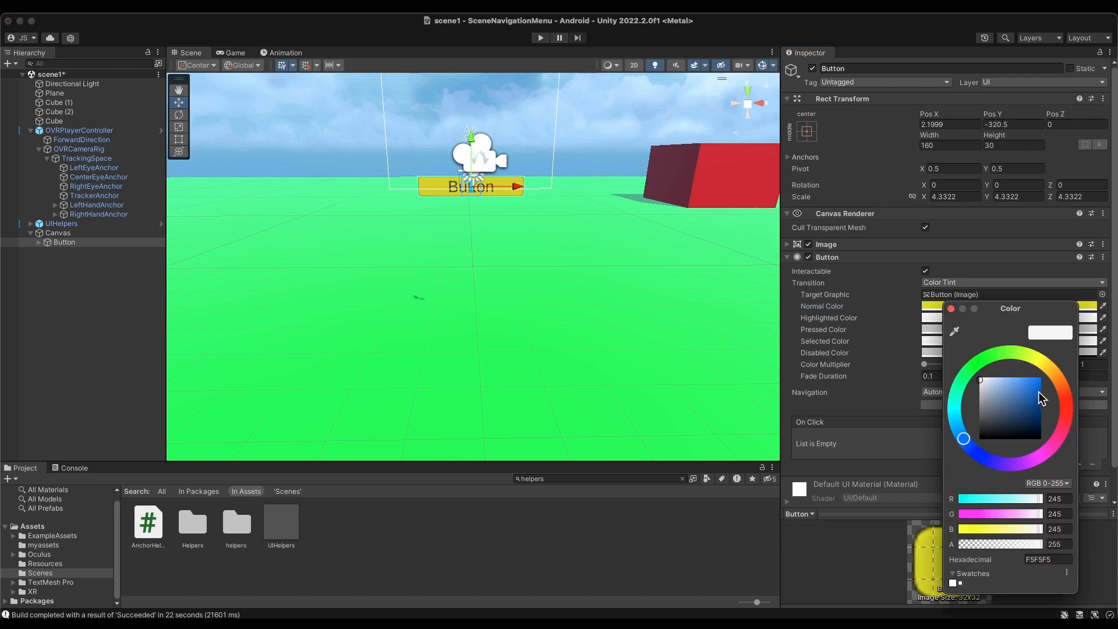
{"action": "left_click", "coordinate": [1039, 389]}
{"action": "left_click", "coordinate": [952, 310]}
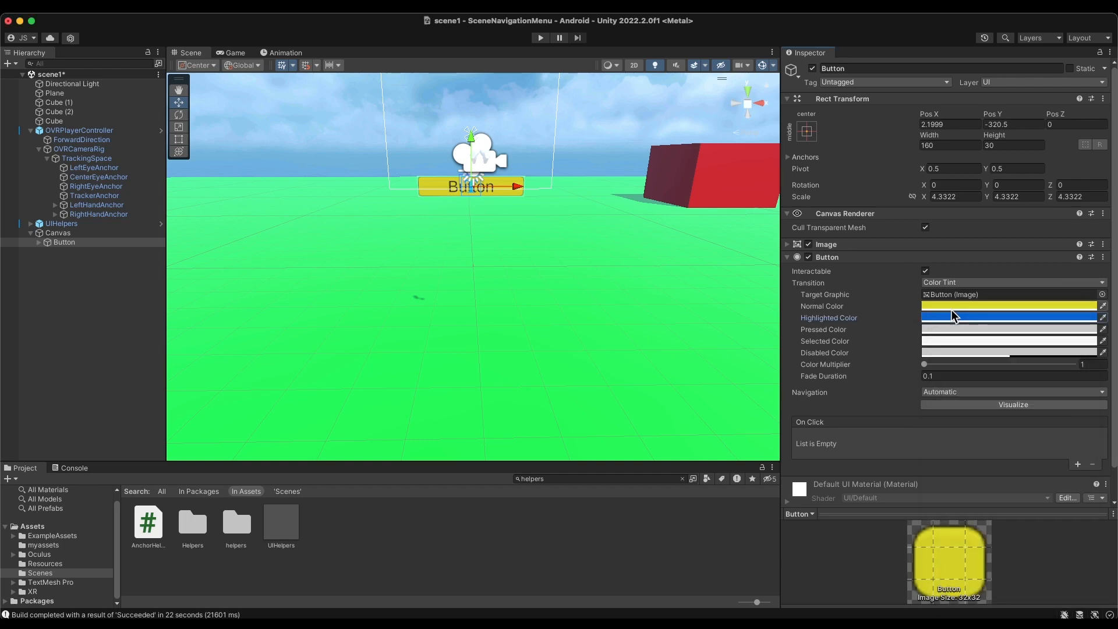
Set the Button's Selected Color to magenta-pink, hexadecimal E662F3.
{"action": "left_click", "coordinate": [944, 340]}
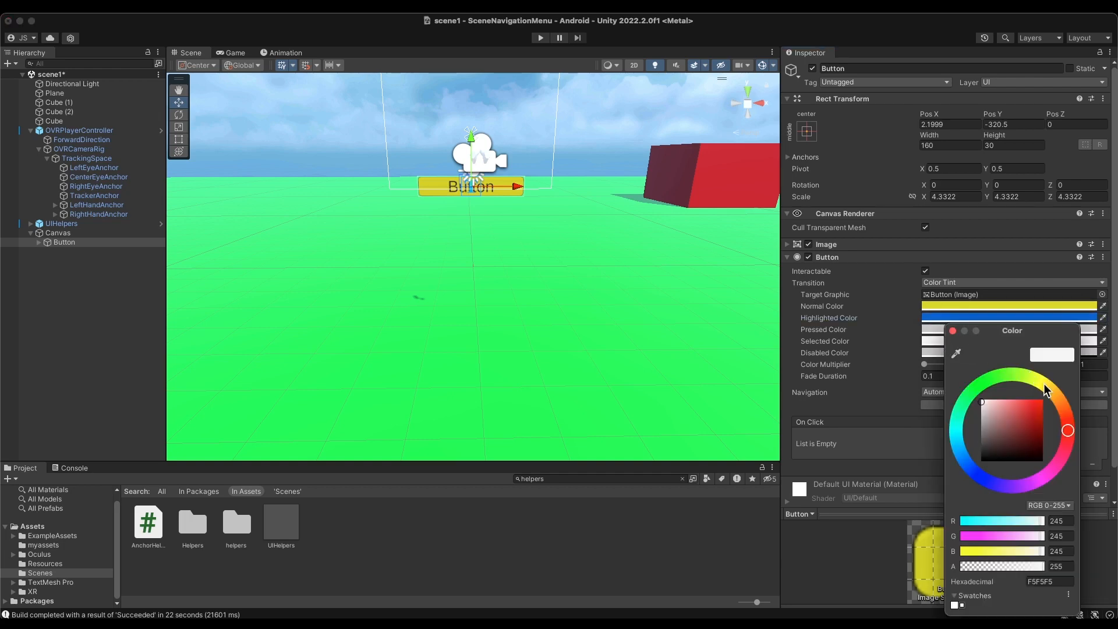
{"action": "left_click", "coordinate": [1058, 394]}
{"action": "left_click_drag", "start_coordinate": [1054, 485], "coordinate": [1035, 481]}
{"action": "left_click", "coordinate": [1018, 402]}
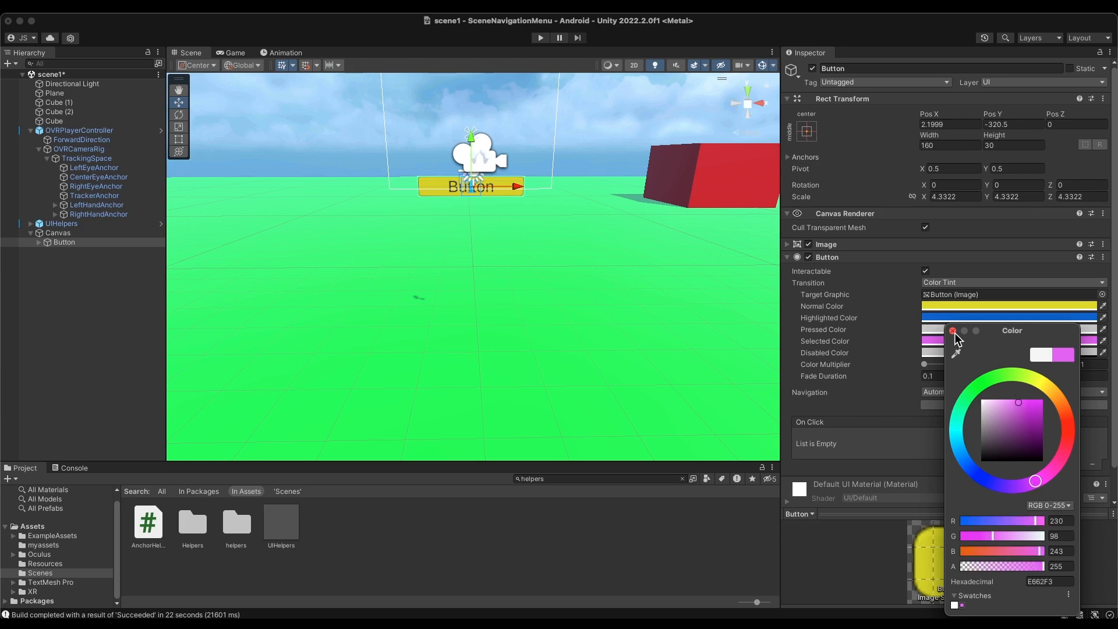
{"action": "left_click", "coordinate": [953, 330]}
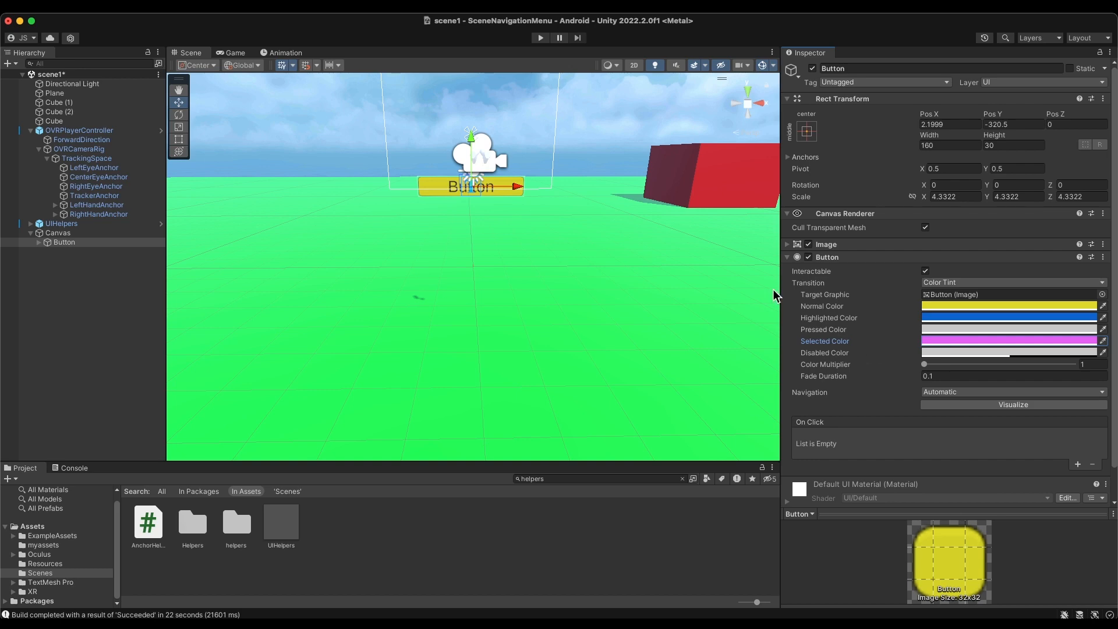
Change the text of the Button's Text (TMP) child to "Scene2" and save scene1.
{"action": "left_click", "coordinate": [786, 244]}
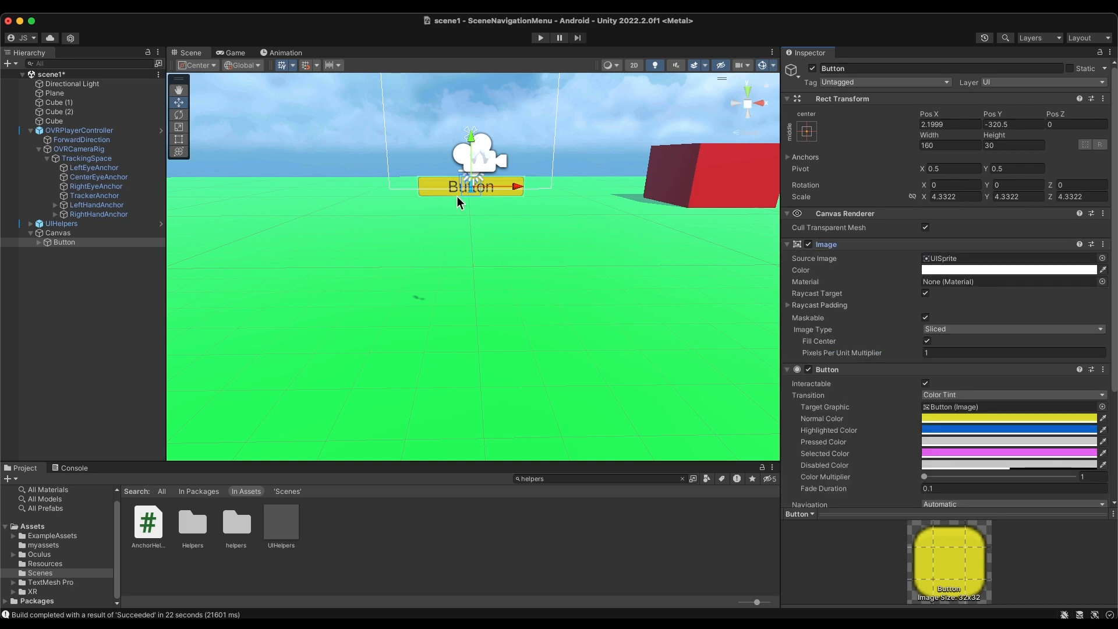
{"action": "left_click", "coordinate": [38, 243]}
{"action": "left_click", "coordinate": [64, 251]}
{"action": "left_click", "coordinate": [825, 289]}
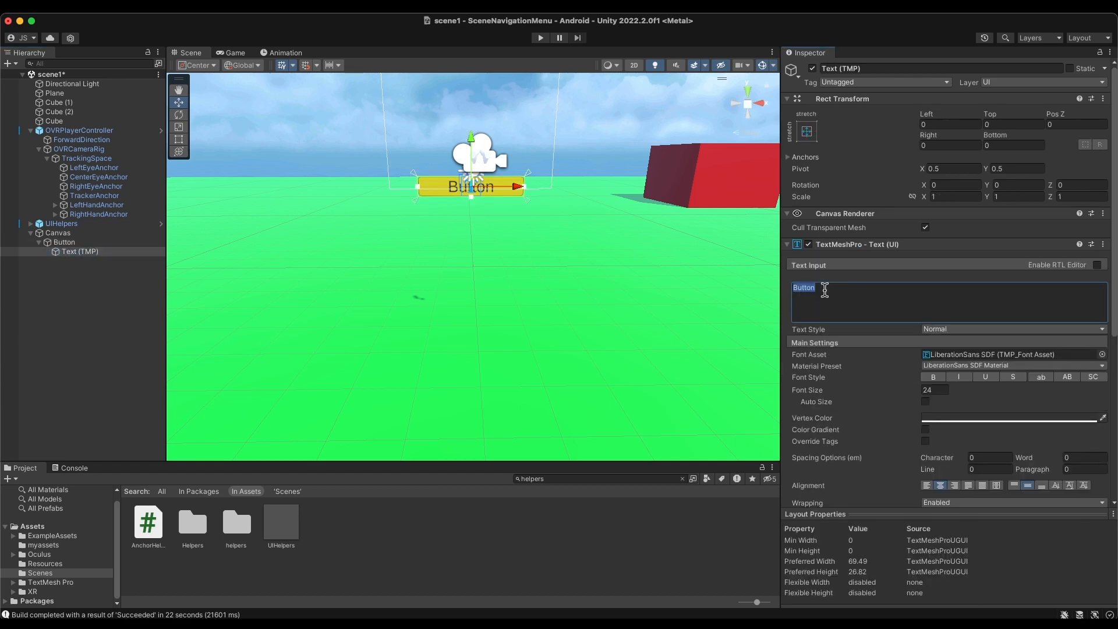
{"action": "type", "text": "Secne 2"}
{"action": "key", "text": "BackSpace"}
{"action": "key", "text": "BackSpace"}
{"action": "key", "text": "BackSpace"}
{"action": "key", "text": "BackSpace"}
{"action": "key", "text": "BackSpace"}
{"action": "key", "text": "BackSpace"}
{"action": "type", "text": "cene2"}
{"action": "left_click", "coordinate": [129, 319]}
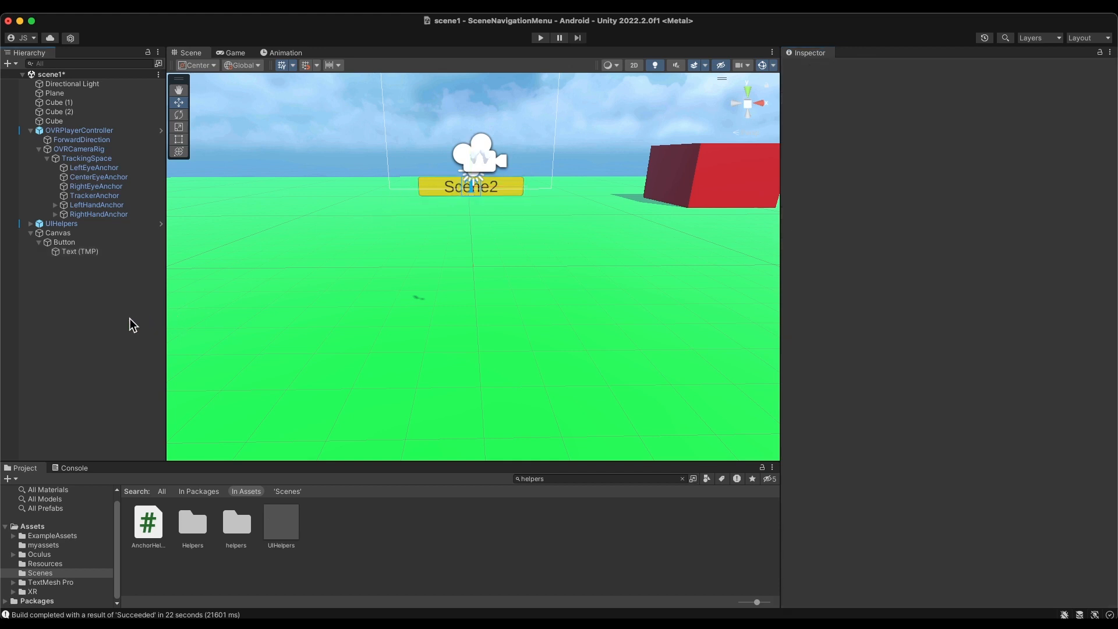
{"action": "key", "text": "super+s"}
{"action": "left_click", "coordinate": [52, 74]}
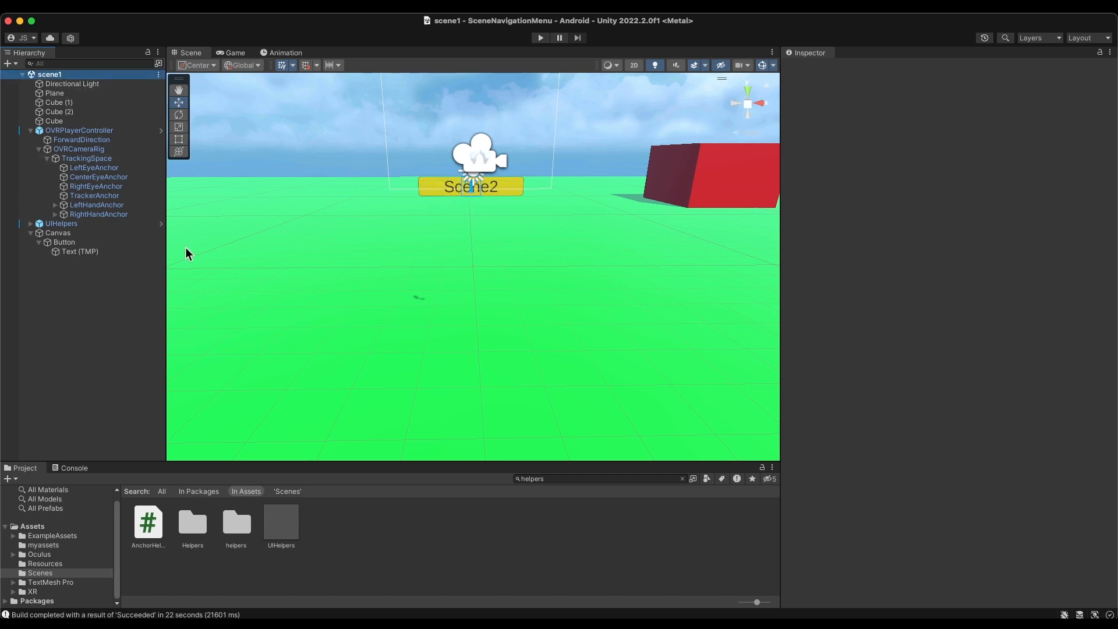
Move the Button up within the Canvas to a Y position of about -264.
{"action": "left_click", "coordinate": [85, 242]}
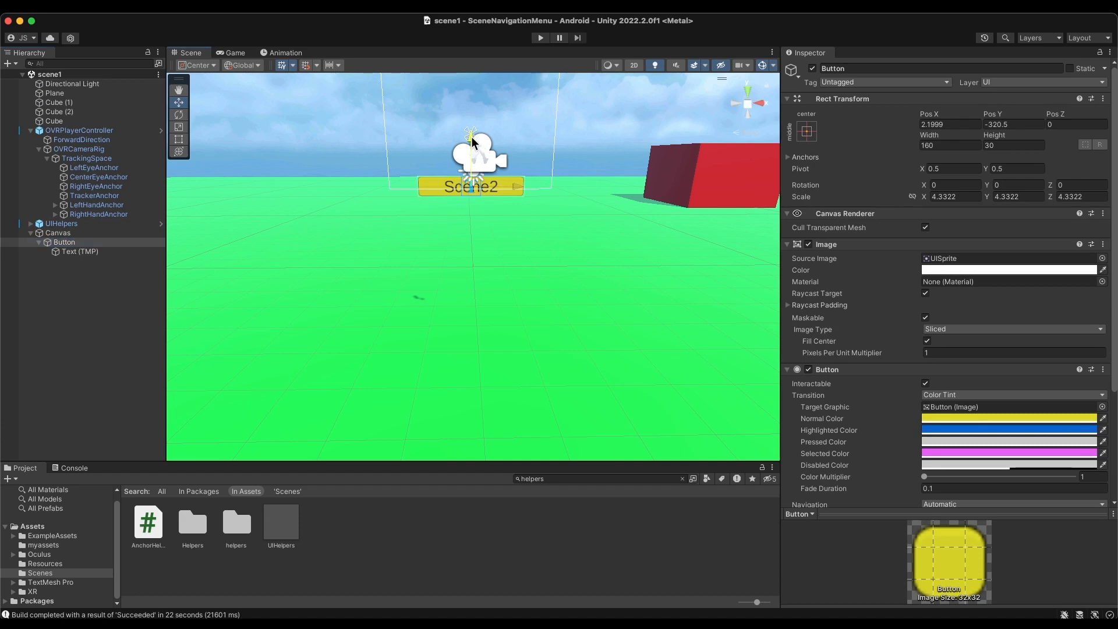
{"action": "left_click_drag", "start_coordinate": [472, 141], "coordinate": [470, 127]}
{"action": "scroll", "coordinate": [495, 204], "scroll_direction": "up", "scroll_amount": 2}
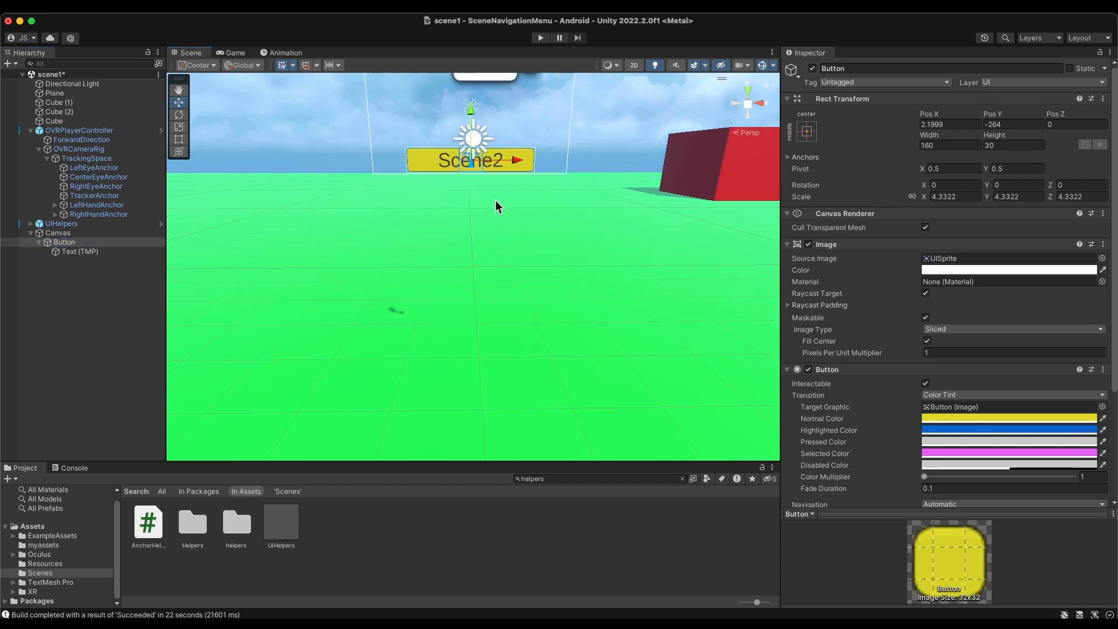
{"action": "right_click_drag", "start_coordinate": [495, 208], "coordinate": [424, 211]}
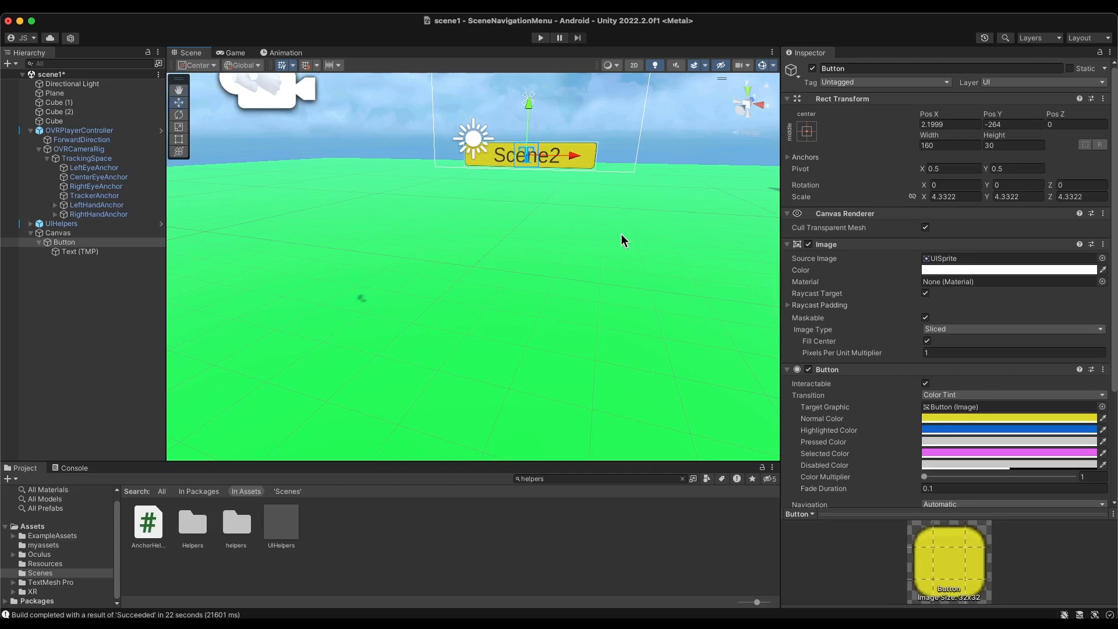
Look over the components of the Canvas and UIHelpers, and inspect the Button down to its On Click event list.
{"action": "left_click", "coordinate": [62, 235]}
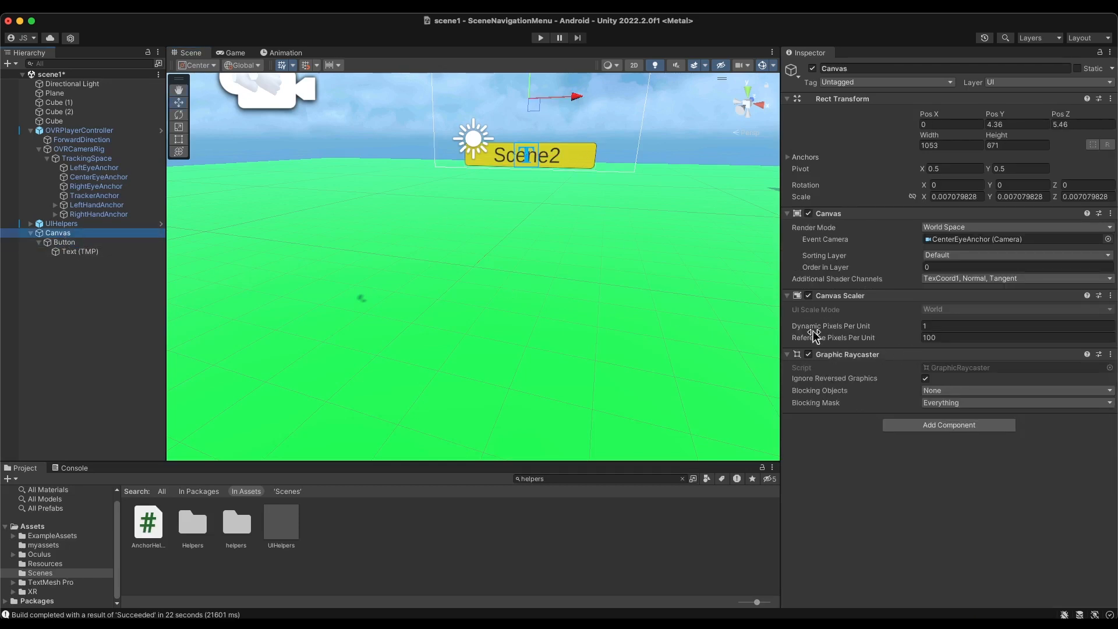
{"action": "left_click", "coordinate": [30, 233]}
{"action": "left_click", "coordinate": [30, 224]}
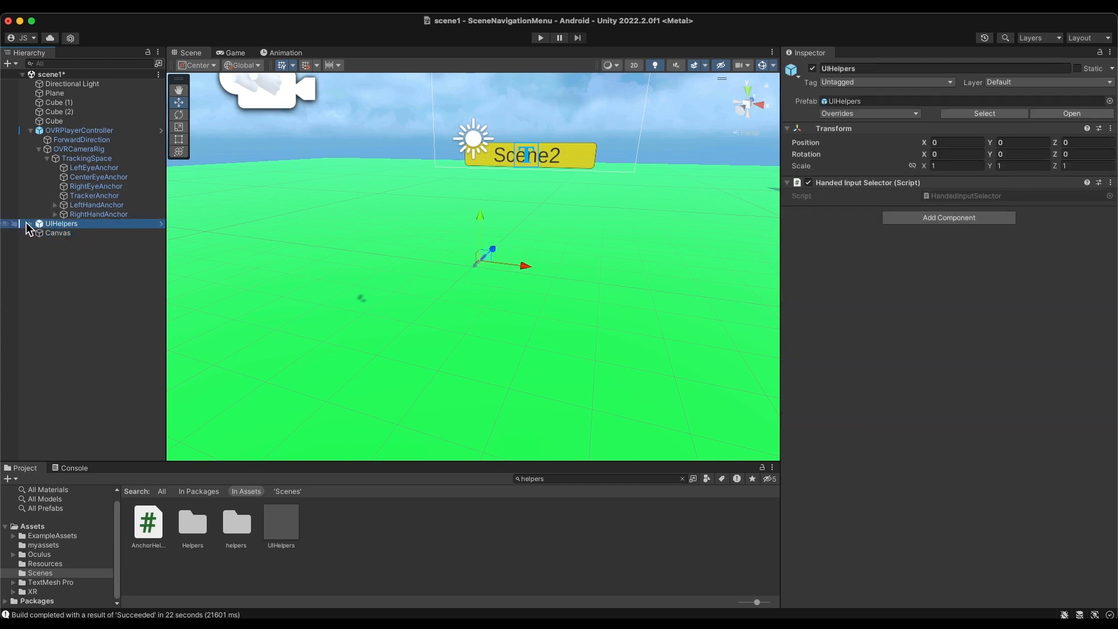
{"action": "left_click", "coordinate": [31, 233]}
{"action": "left_click", "coordinate": [60, 244]}
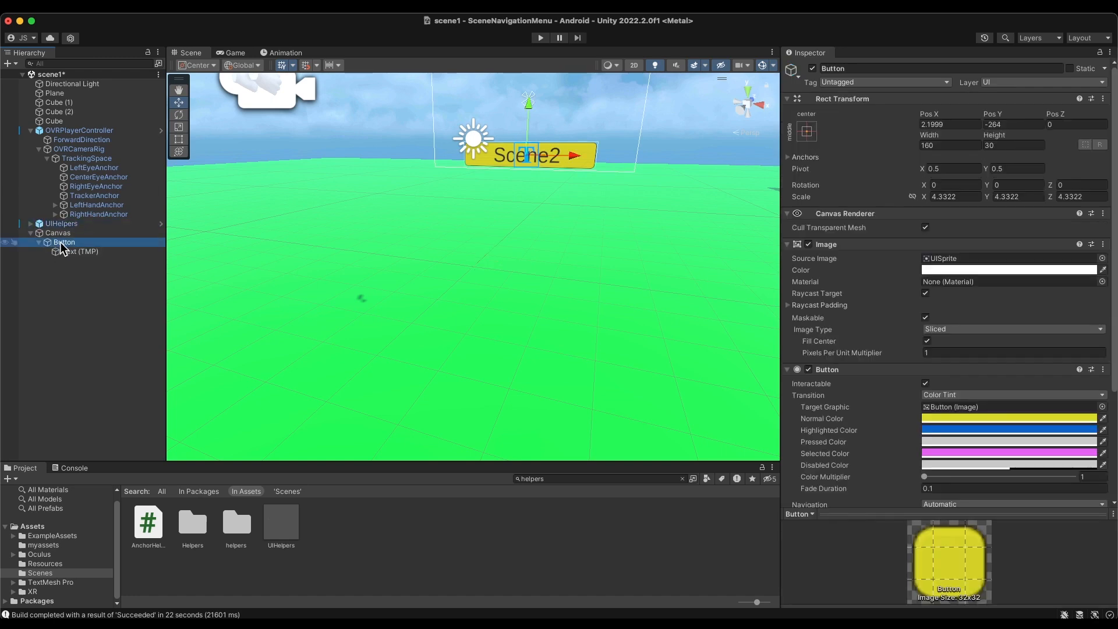
{"action": "scroll", "coordinate": [929, 352], "scroll_direction": "down", "scroll_amount": 5}
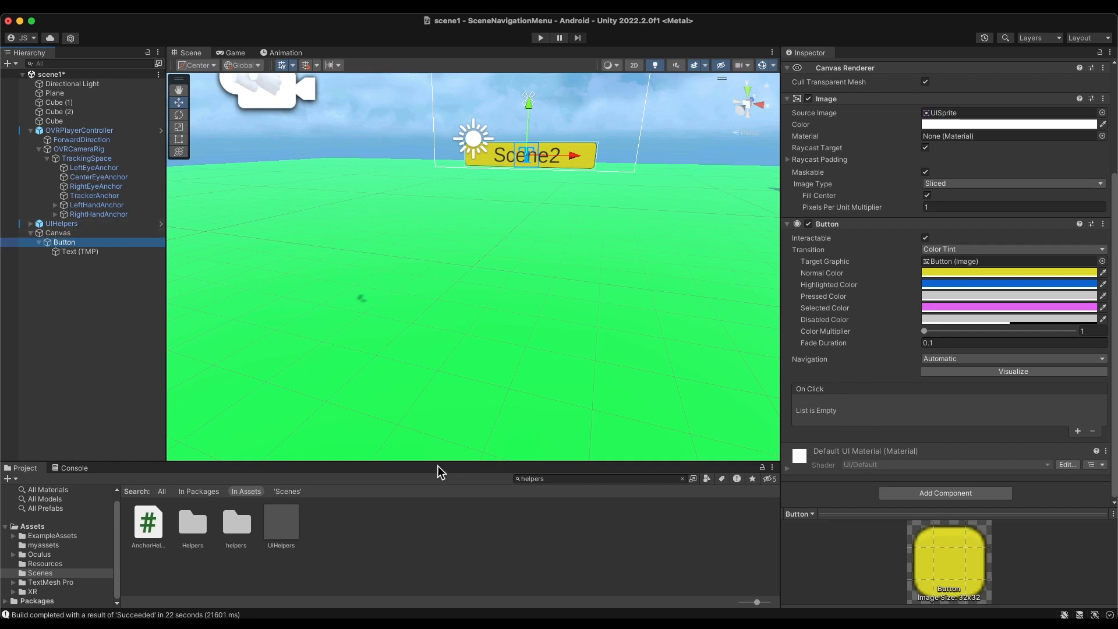
Search the project assets for "Scenes" and select the WorkScenes script.
{"action": "left_click", "coordinate": [555, 479]}
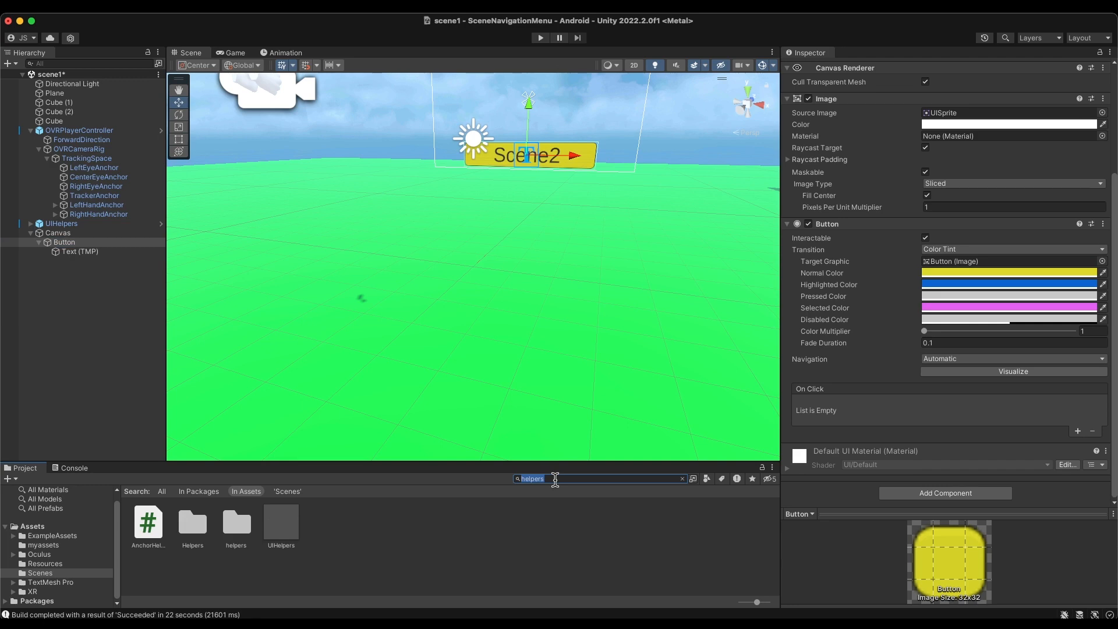
{"action": "type", "text": "world"}
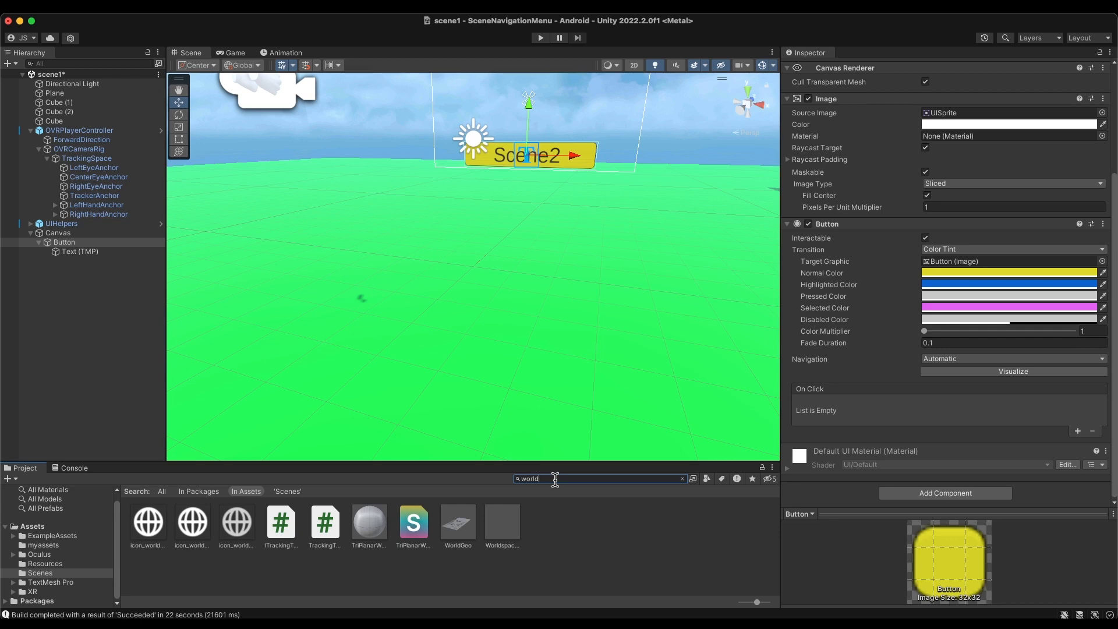
{"action": "key", "text": "BackSpace"}
{"action": "key", "text": "BackSpace"}
{"action": "type", "text": "Scenes"}
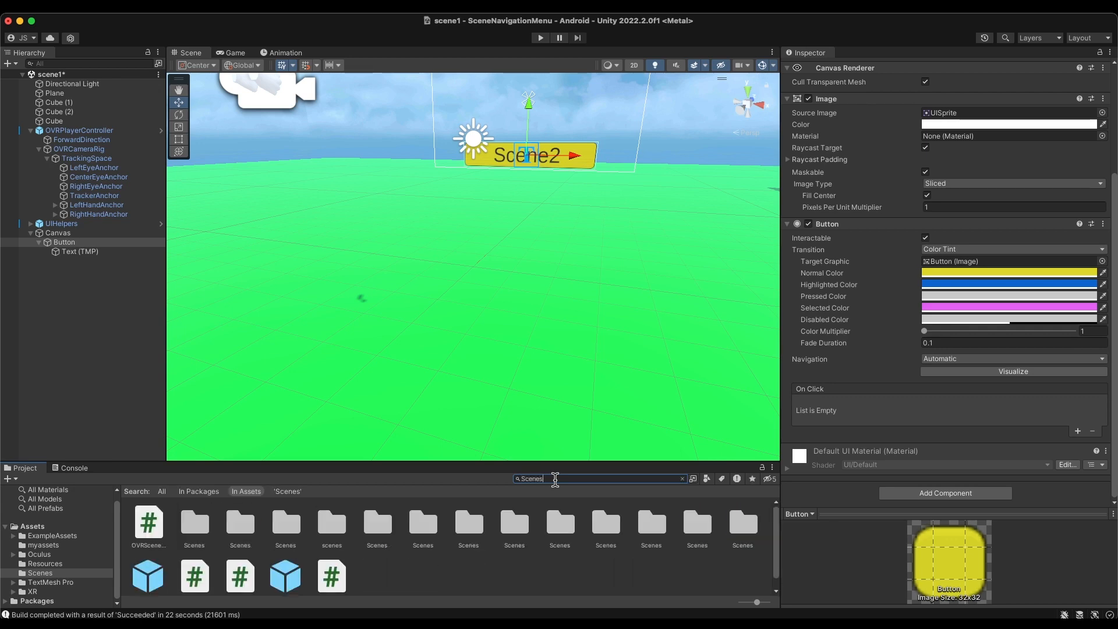
{"action": "scroll", "coordinate": [338, 588], "scroll_direction": "down", "scroll_amount": 1}
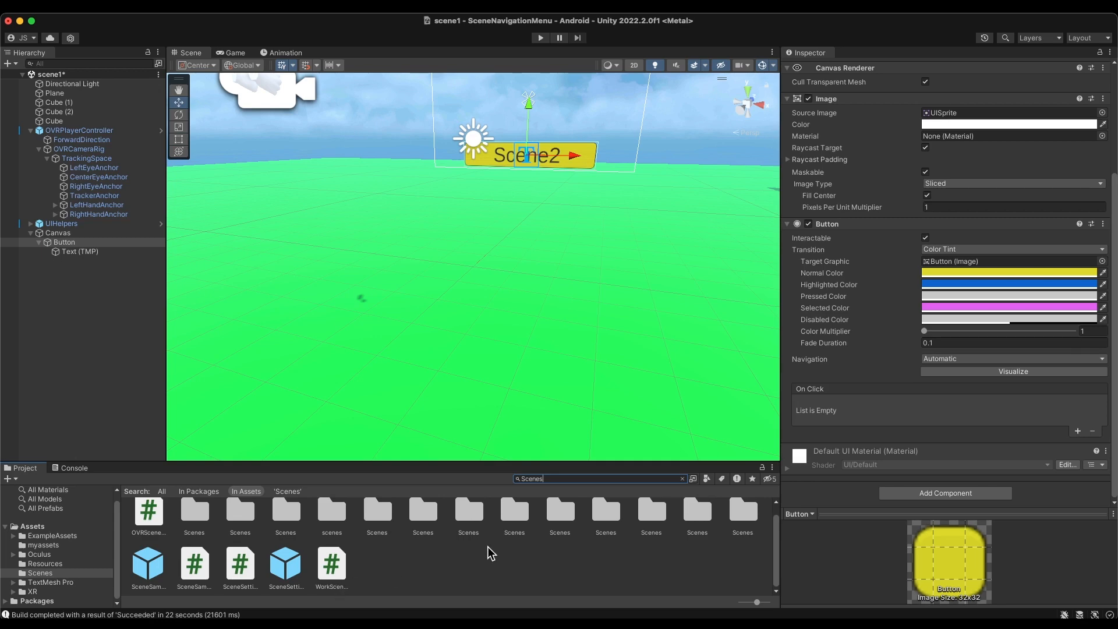
{"action": "left_click", "coordinate": [342, 573]}
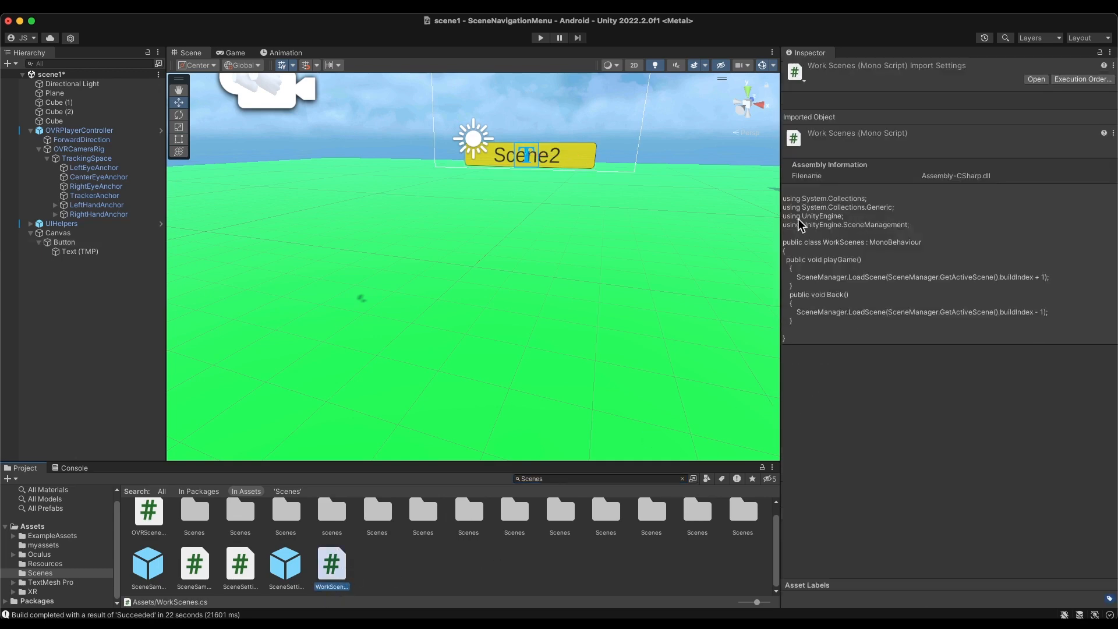
Enlarge the Inspector to read the playGame and Back functions of the WorkScenes script, and shrink it again.
{"action": "left_click_drag", "start_coordinate": [781, 221], "coordinate": [334, 207]}
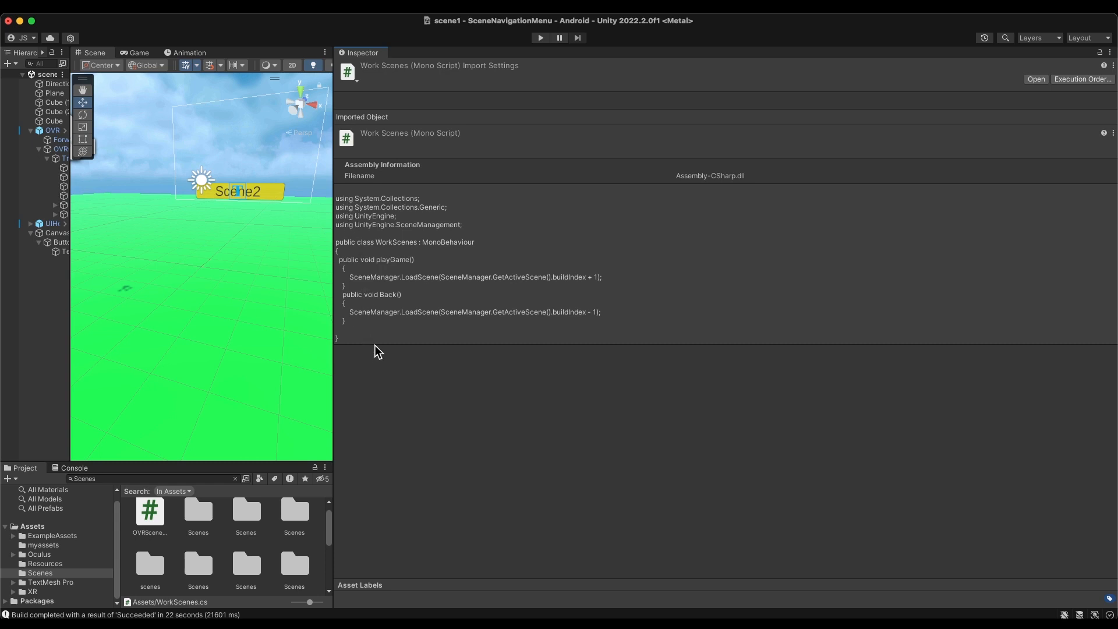
{"action": "left_click_drag", "start_coordinate": [332, 283], "coordinate": [449, 290]}
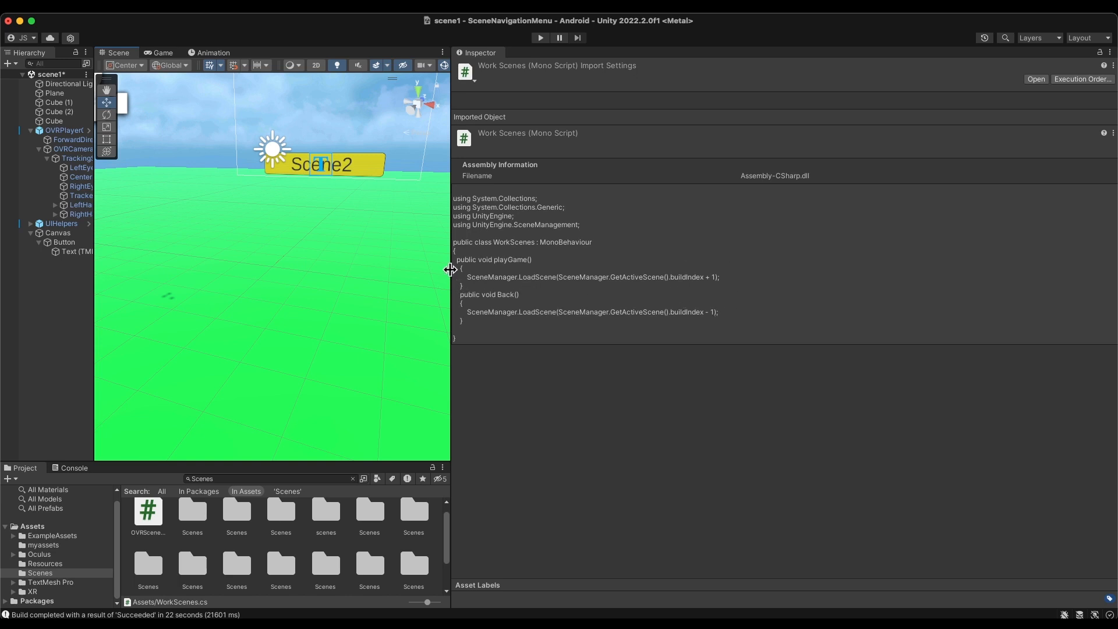
{"action": "left_click_drag", "start_coordinate": [451, 272], "coordinate": [618, 273]}
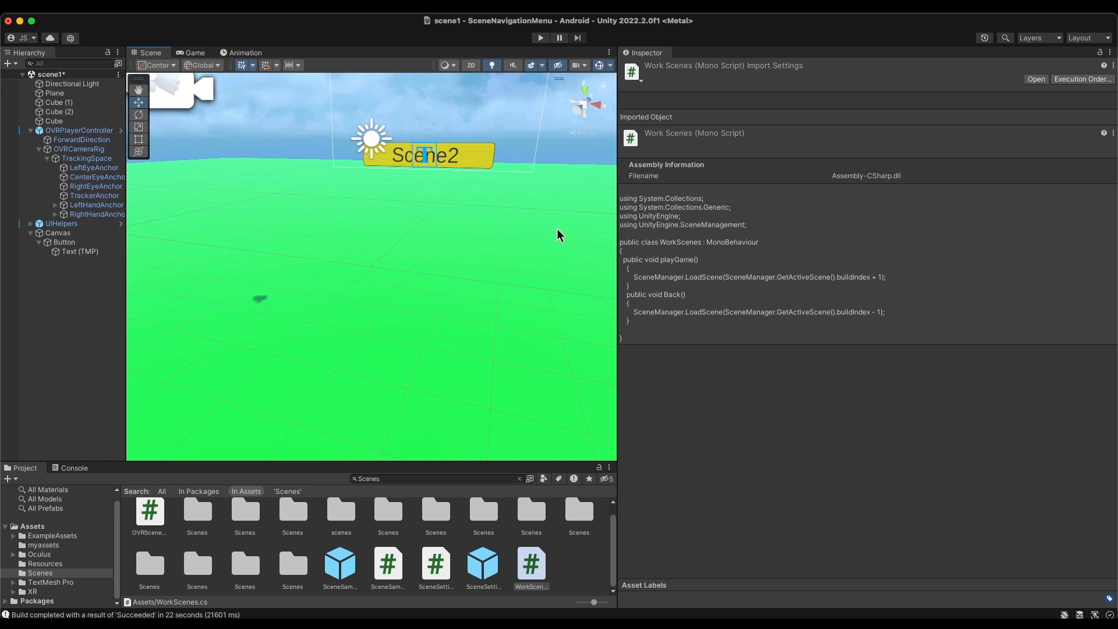
{"action": "left_click_drag", "start_coordinate": [618, 222], "coordinate": [721, 224]}
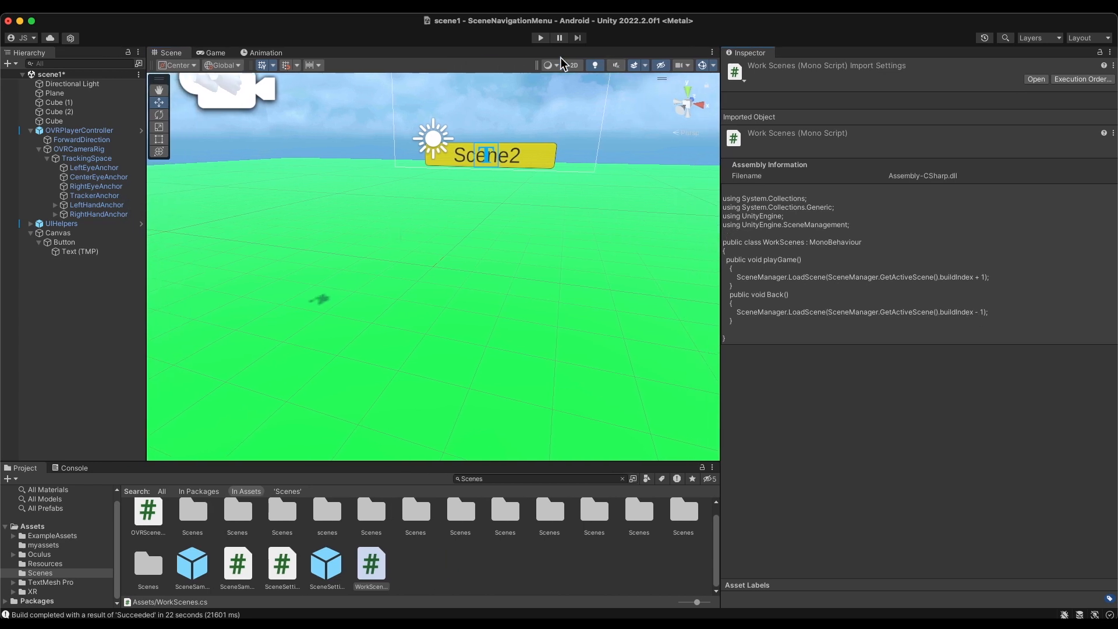
Save scene1 and attach the WorkScenes script to the Canvas.
{"action": "left_click", "coordinate": [161, 90]}
{"action": "left_click_drag", "start_coordinate": [458, 192], "coordinate": [516, 278]}
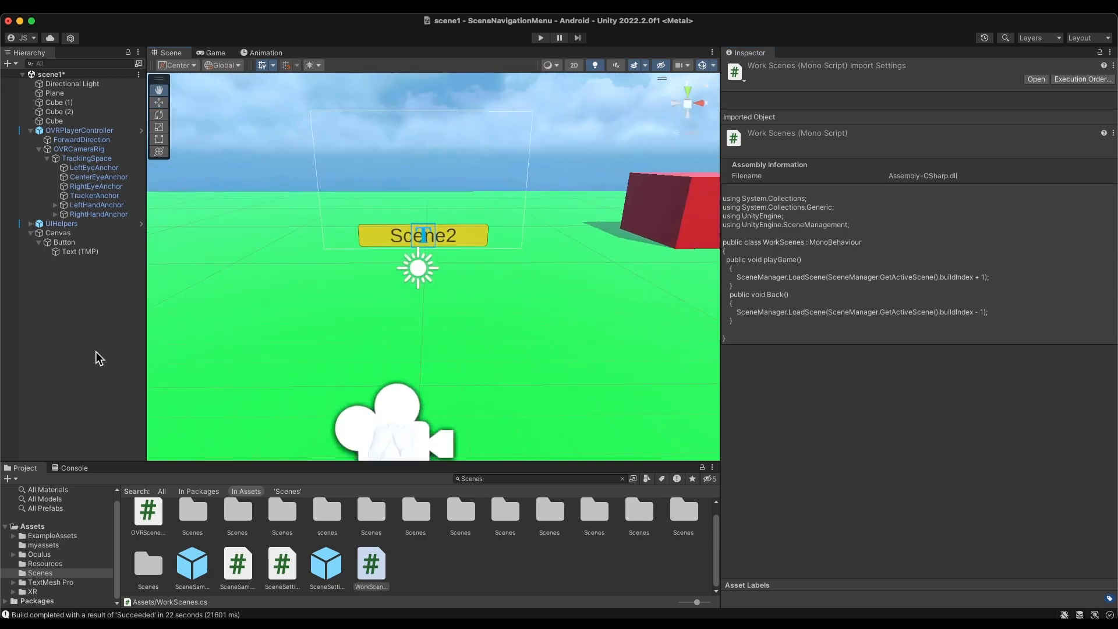
{"action": "key", "text": "super+s"}
{"action": "left_click_drag", "start_coordinate": [372, 564], "coordinate": [58, 235]}
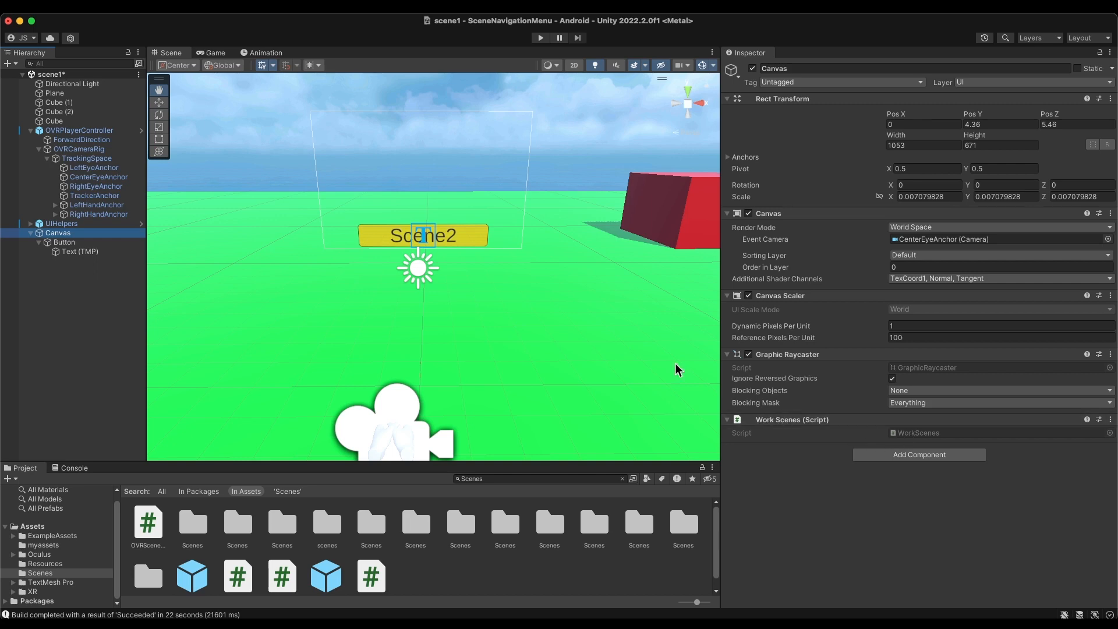
Add an On Click event to the Button that targets the Canvas and calls WorkScenes.playGame.
{"action": "left_click", "coordinate": [50, 242]}
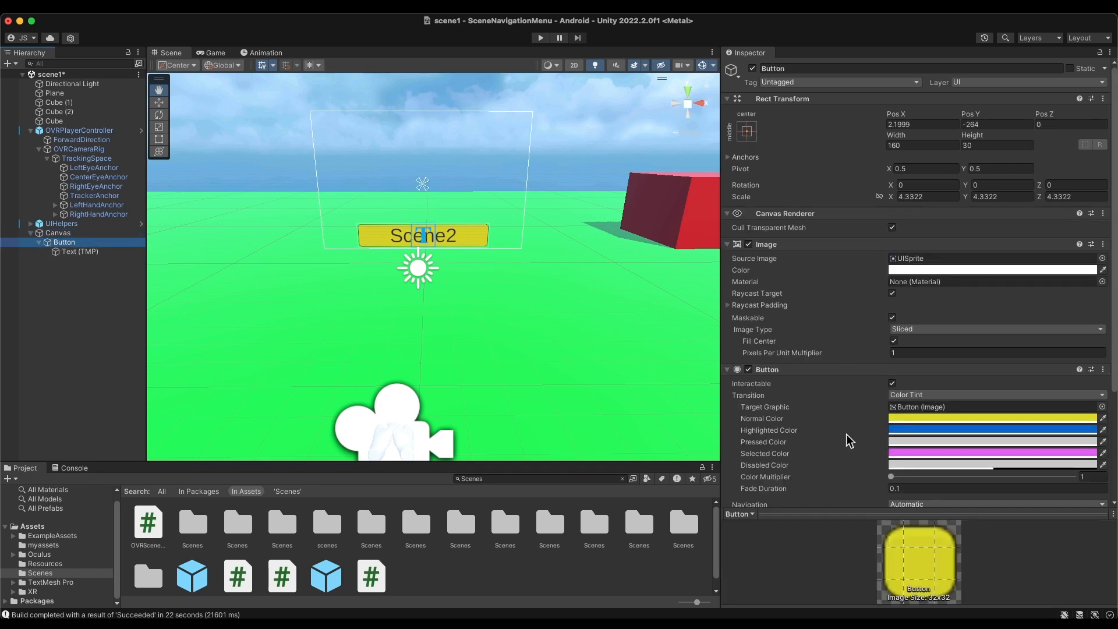
{"action": "scroll", "coordinate": [849, 441], "scroll_direction": "down", "scroll_amount": 5}
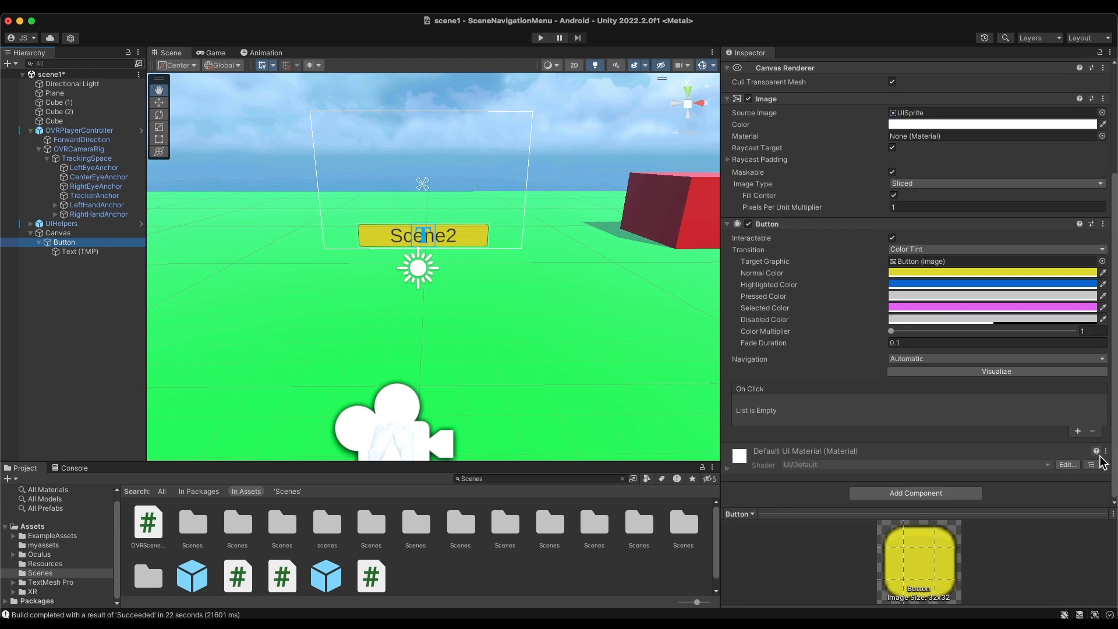
{"action": "left_click", "coordinate": [1078, 431]}
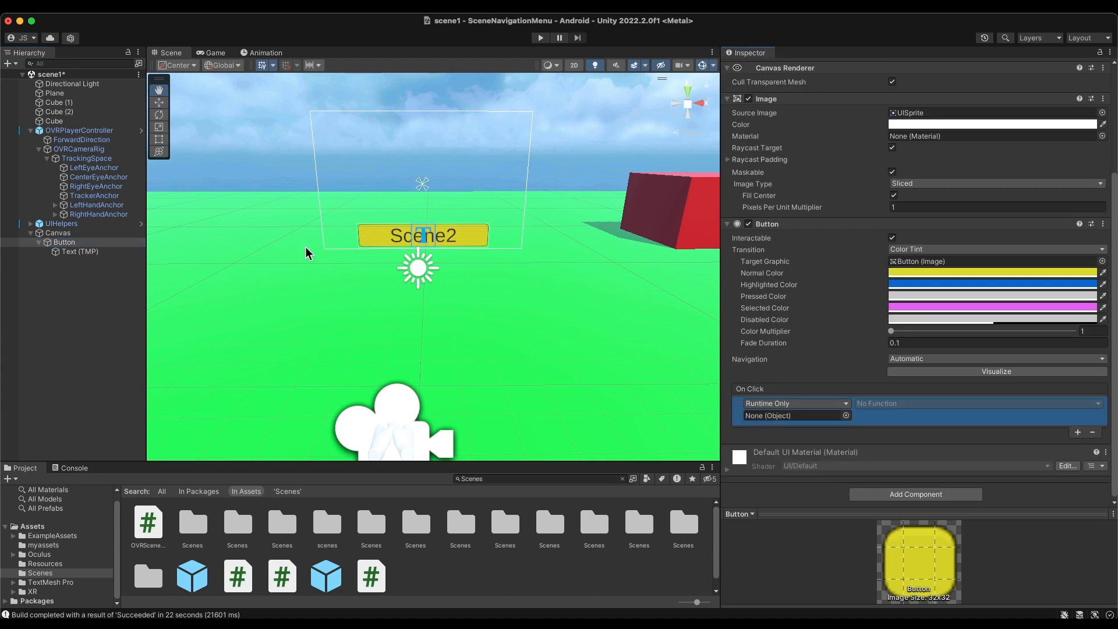
{"action": "left_click_drag", "start_coordinate": [64, 242], "coordinate": [772, 419]}
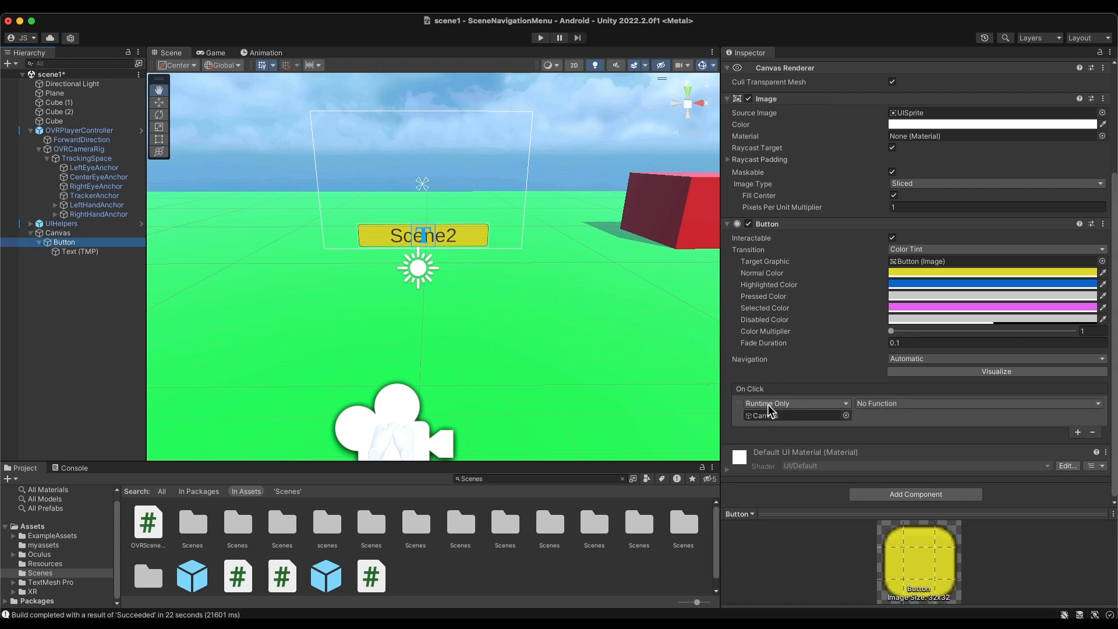
{"action": "left_click", "coordinate": [1099, 404]}
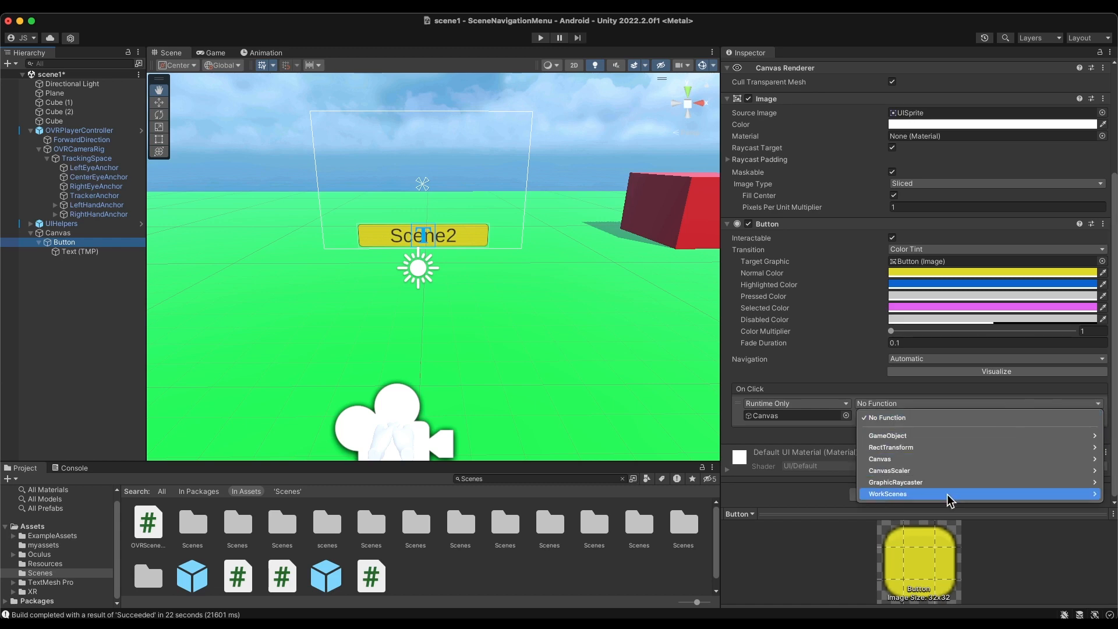
{"action": "mouse_move", "coordinate": [950, 500]}
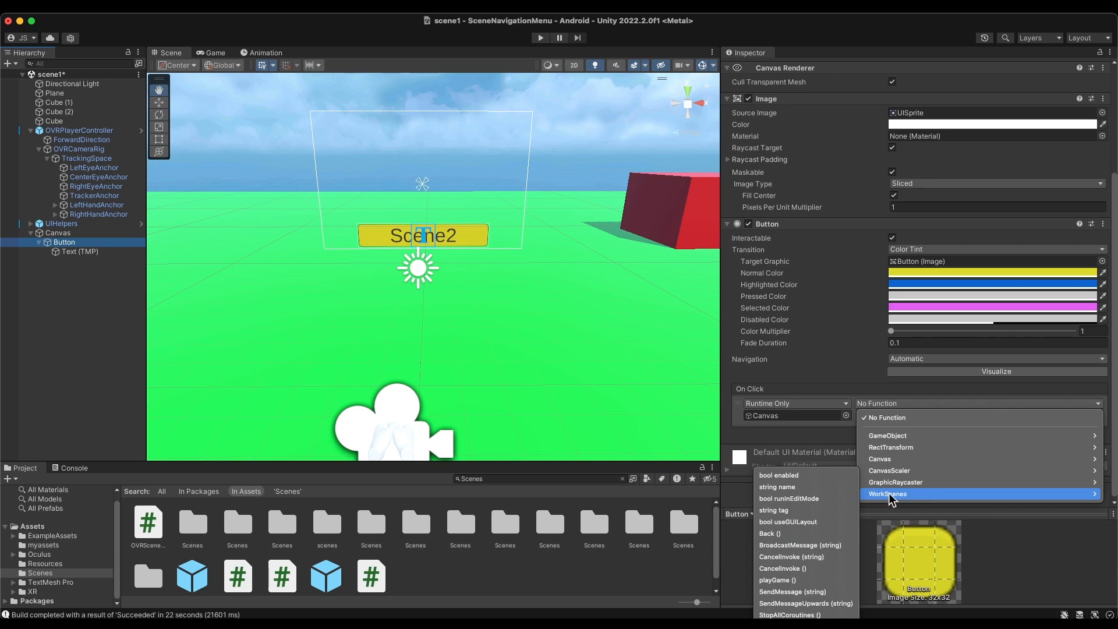
{"action": "left_click", "coordinate": [779, 582]}
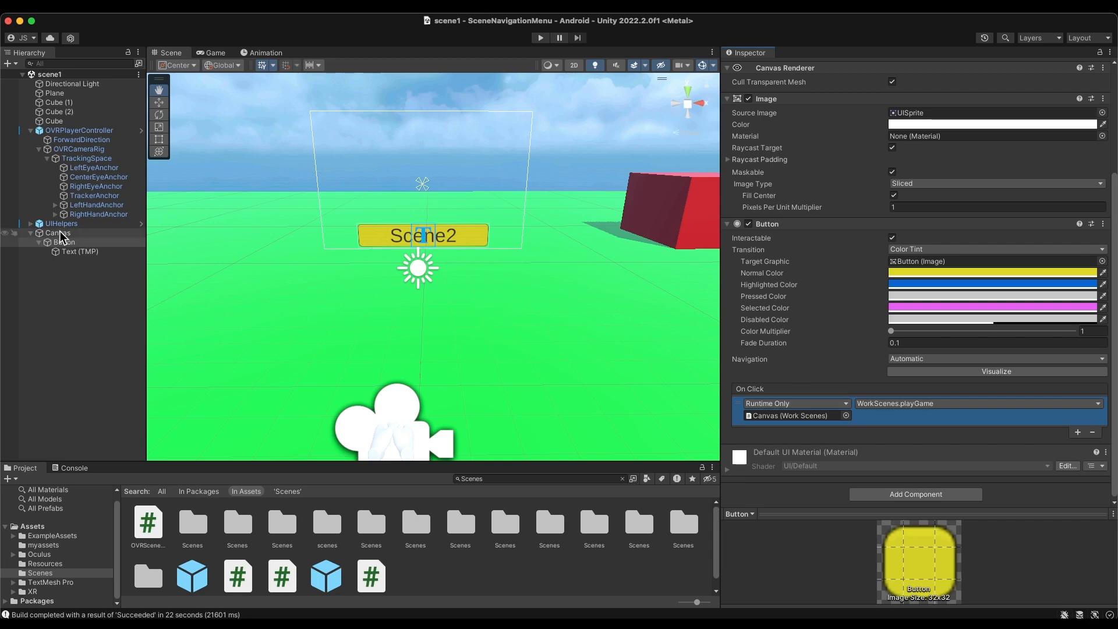
Examine the components attached to the Canvas, including the Work Scenes script.
{"action": "left_click", "coordinate": [80, 279]}
{"action": "left_click", "coordinate": [31, 233]}
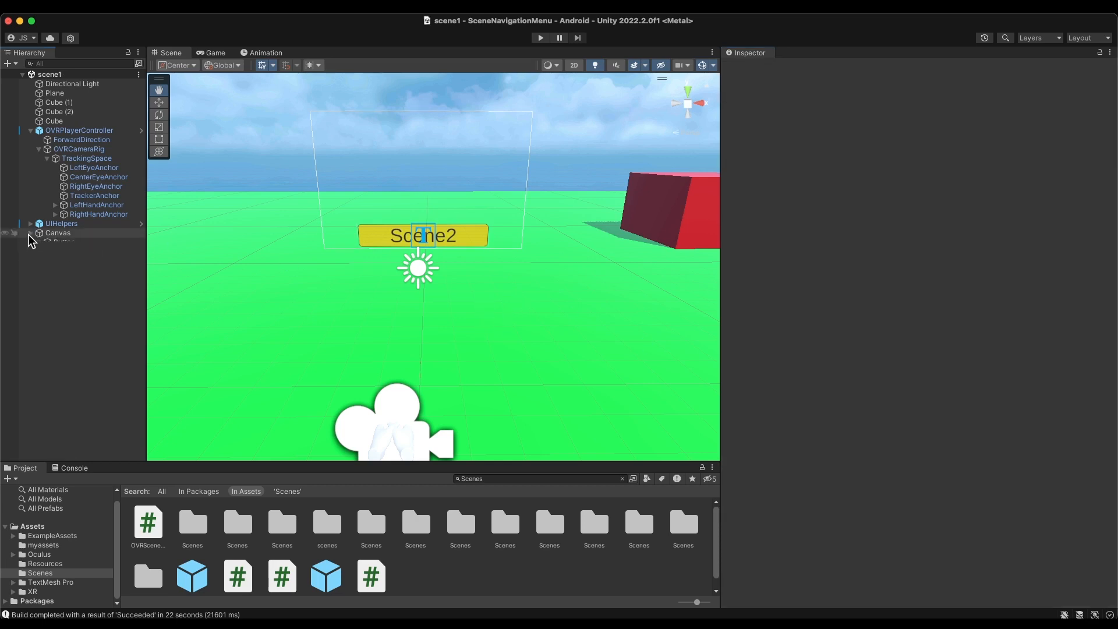
{"action": "left_click", "coordinate": [40, 233]}
{"action": "left_click", "coordinate": [40, 225]}
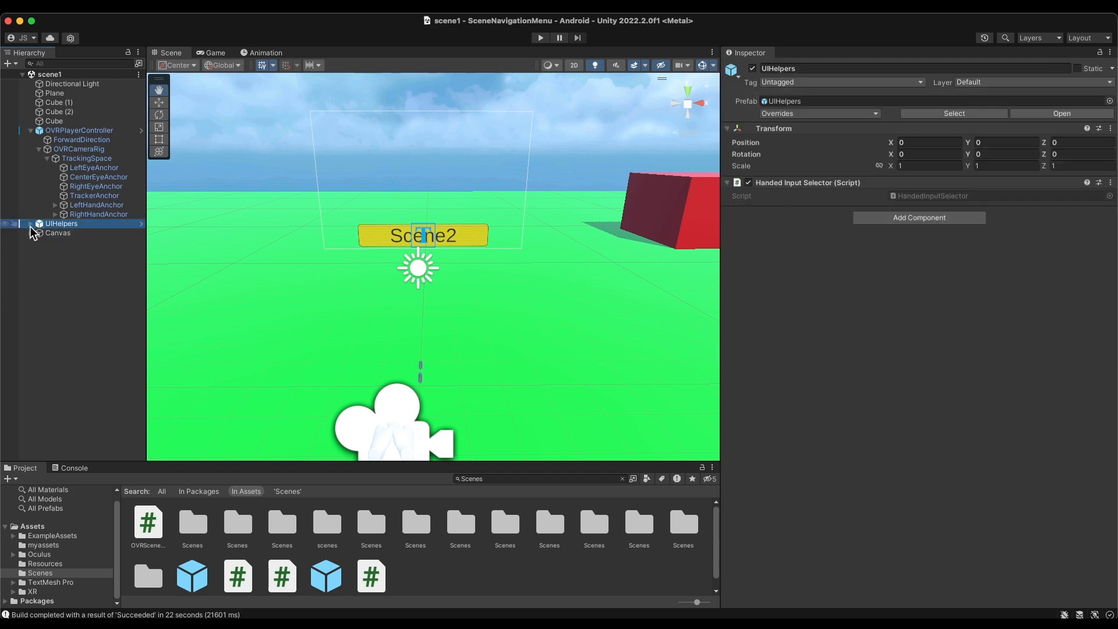
{"action": "left_click", "coordinate": [31, 233]}
{"action": "left_click", "coordinate": [50, 234]}
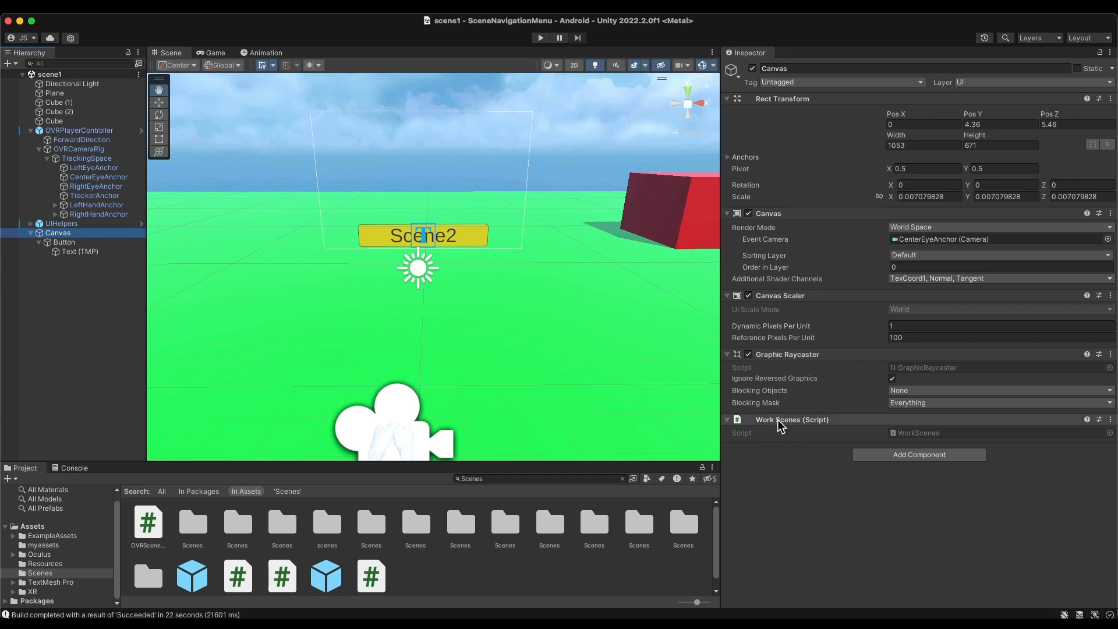
{"action": "left_click", "coordinate": [901, 457]}
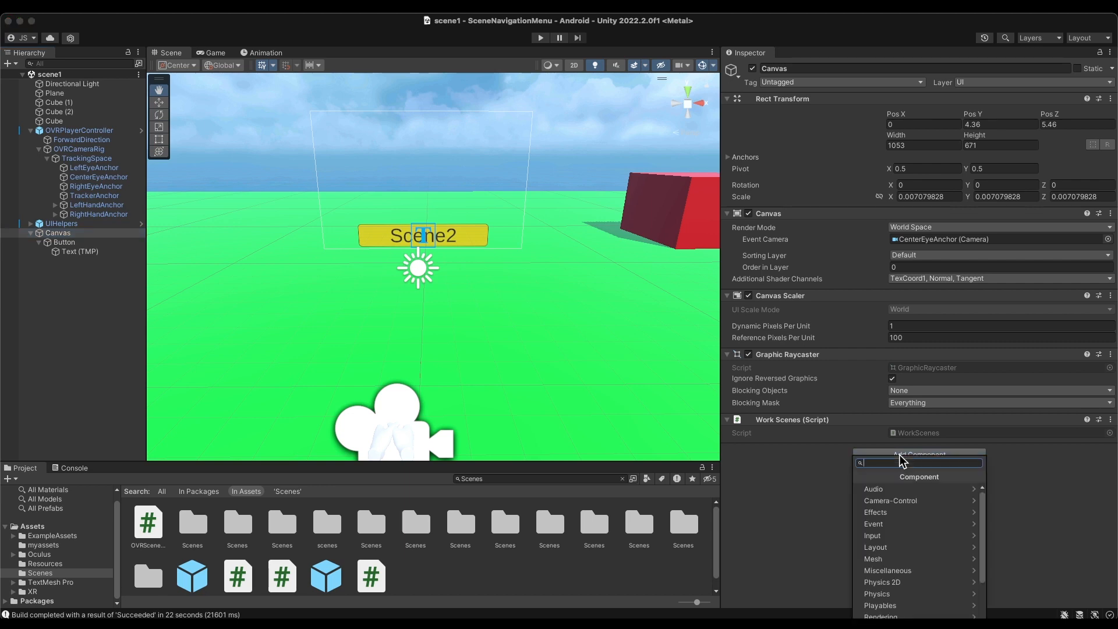
{"action": "left_click", "coordinate": [816, 460]}
Search the project assets for "OVRray" and attach the OVRRaycaster script to the Canvas.
{"action": "left_click", "coordinate": [513, 476]}
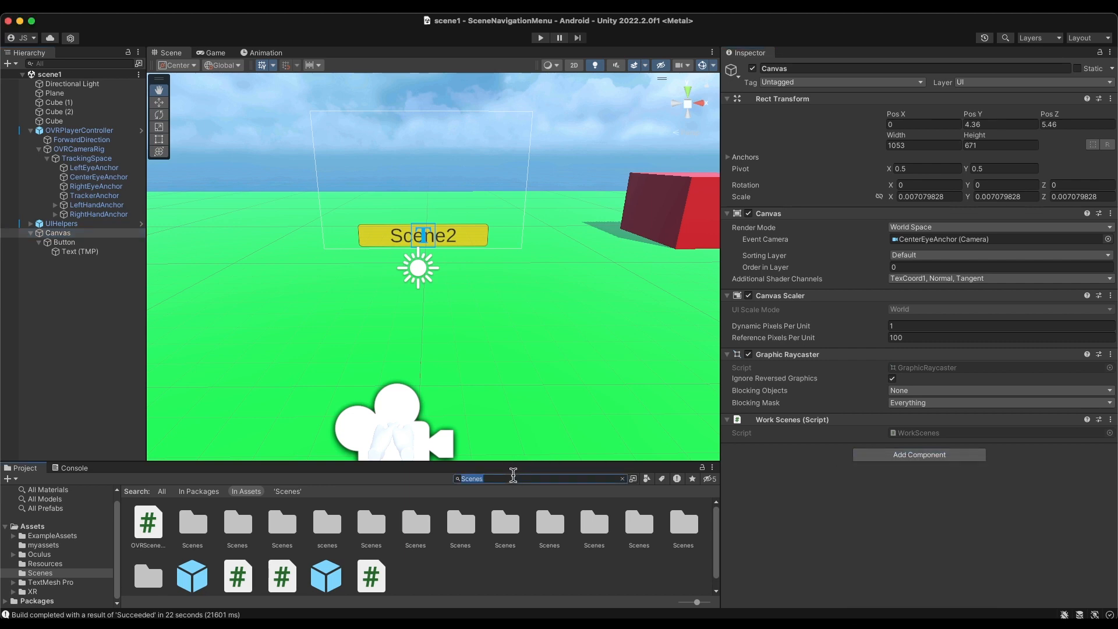
{"action": "type", "text": "OVRray"}
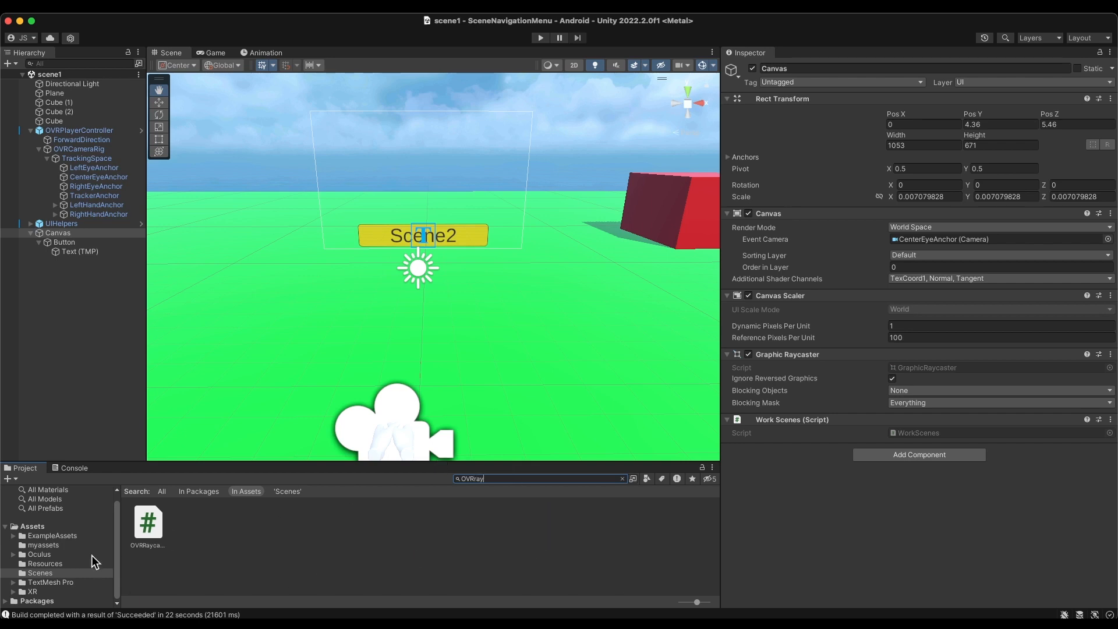
{"action": "left_click", "coordinate": [146, 525]}
{"action": "left_click_drag", "start_coordinate": [146, 525], "coordinate": [54, 235]}
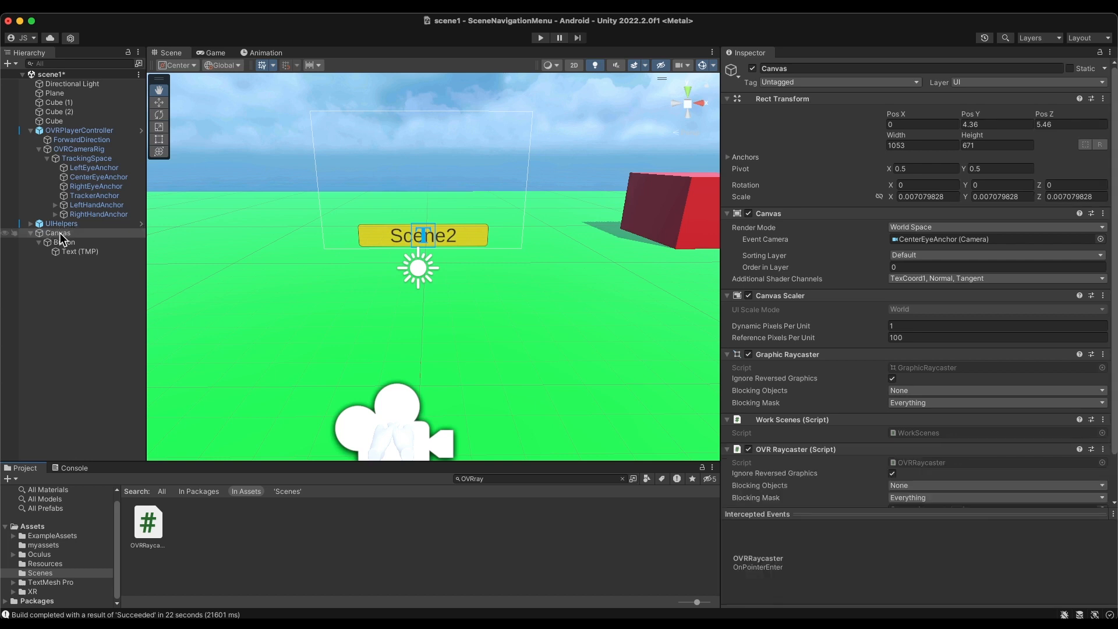
{"action": "scroll", "coordinate": [806, 415], "scroll_direction": "down", "scroll_amount": 2}
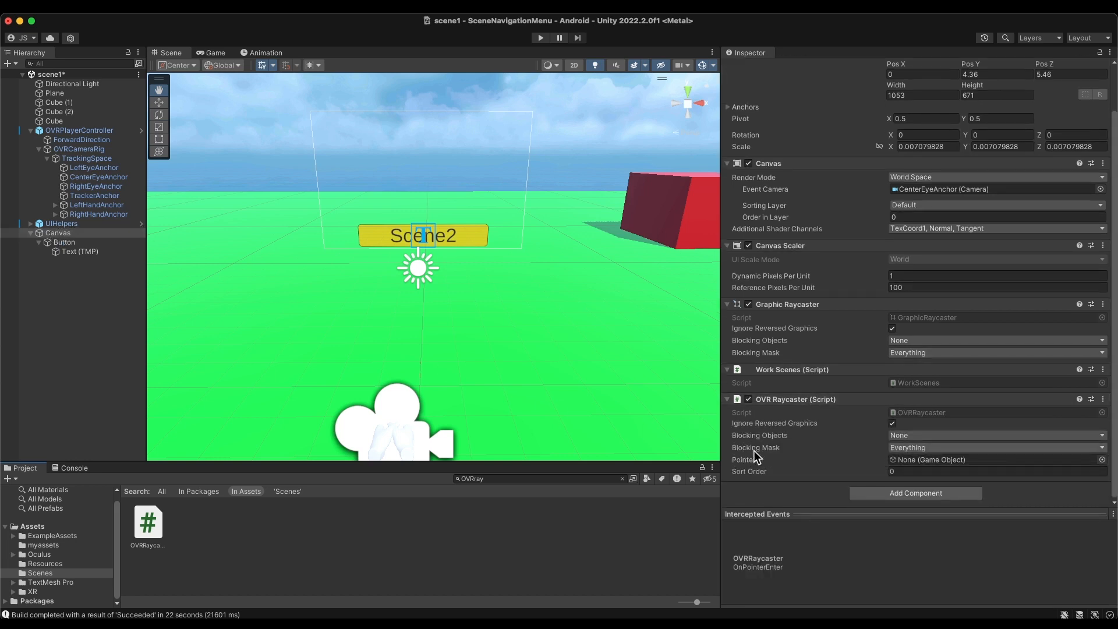
Assign the LaserPointer child of UIHelpers as the Pointer of the Canvas's OVR Raycaster.
{"action": "left_click", "coordinate": [55, 224]}
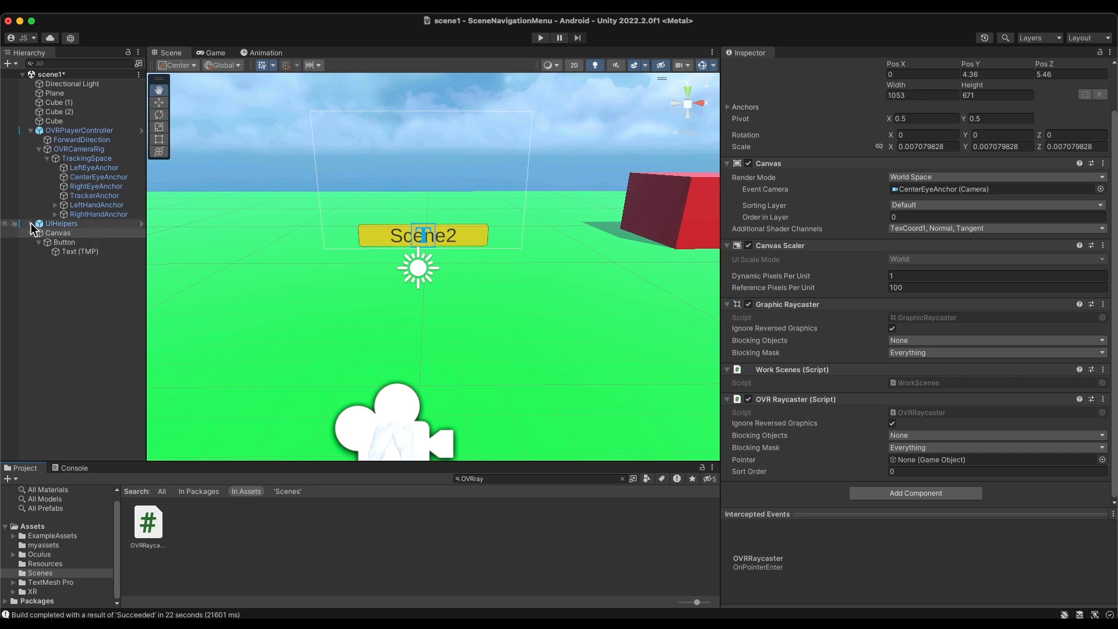
{"action": "left_click", "coordinate": [30, 224]}
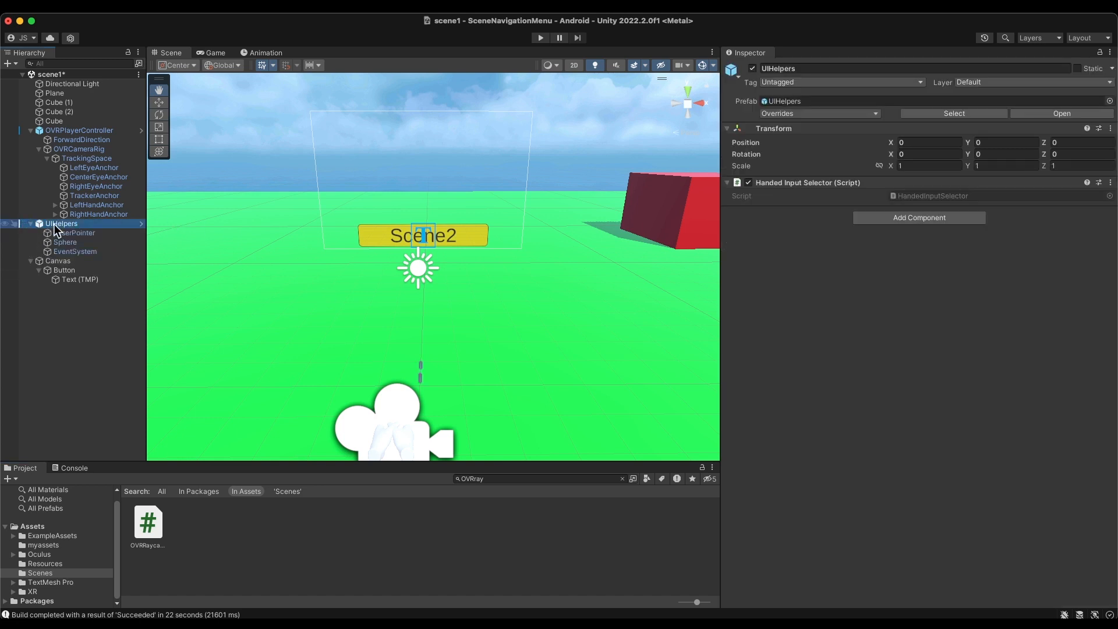
{"action": "left_click", "coordinate": [58, 261]}
{"action": "scroll", "coordinate": [887, 407], "scroll_direction": "down", "scroll_amount": 2}
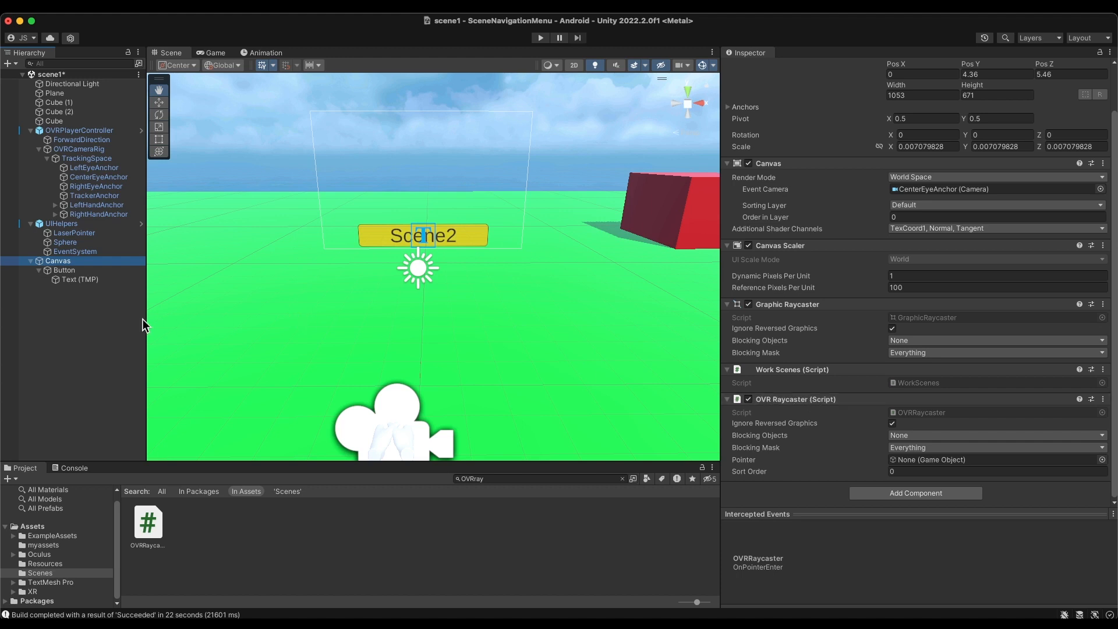
{"action": "left_click", "coordinate": [48, 236]}
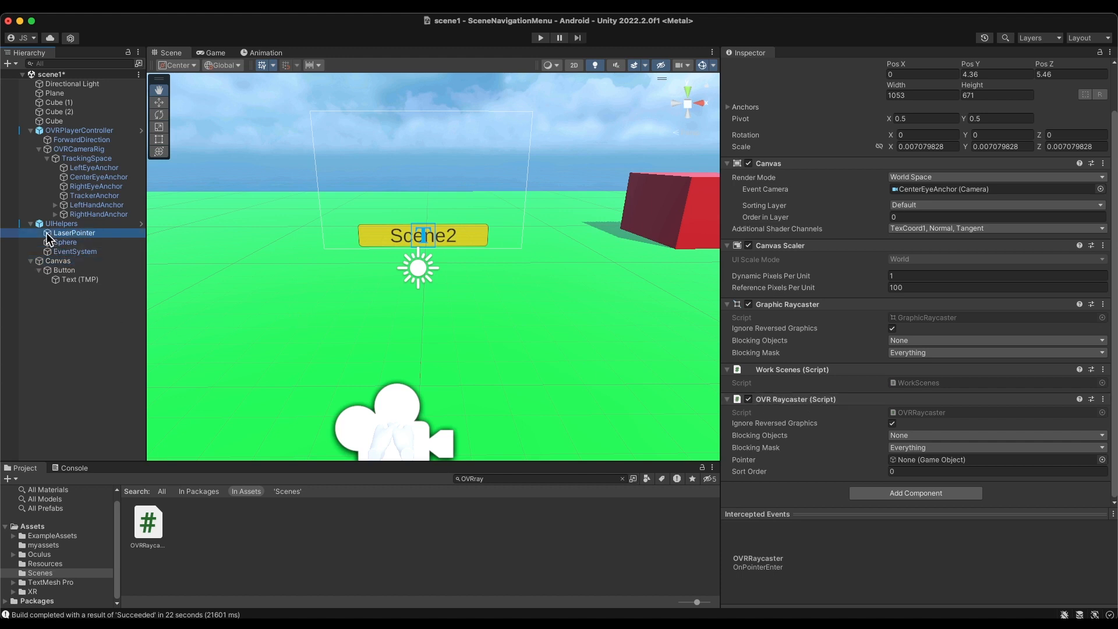
{"action": "left_click_drag", "start_coordinate": [49, 235], "coordinate": [907, 463]}
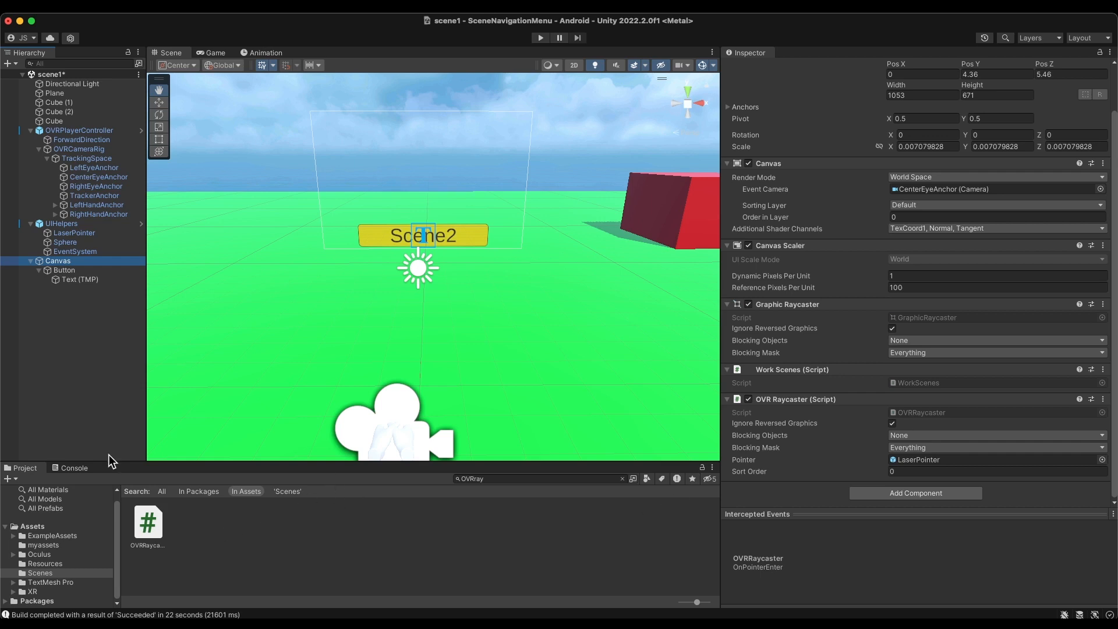
Save scene1 and collapse the OVRPlayerController, Canvas and UIHelpers objects in the hierarchy.
{"action": "key", "text": "super+s"}
{"action": "left_click", "coordinate": [99, 373]}
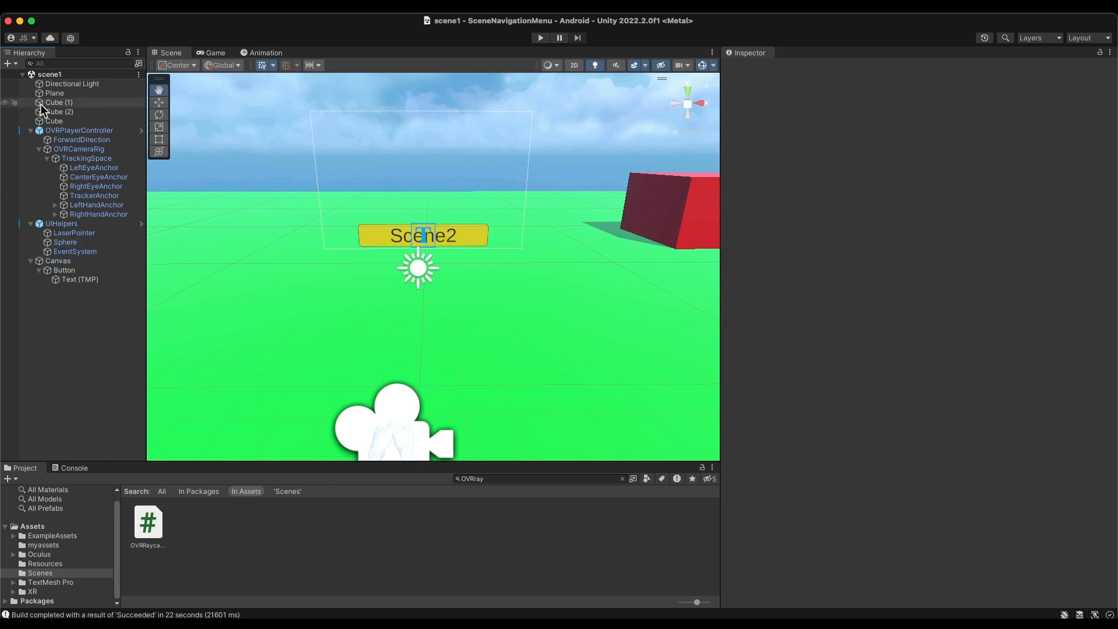
{"action": "left_click", "coordinate": [30, 131]}
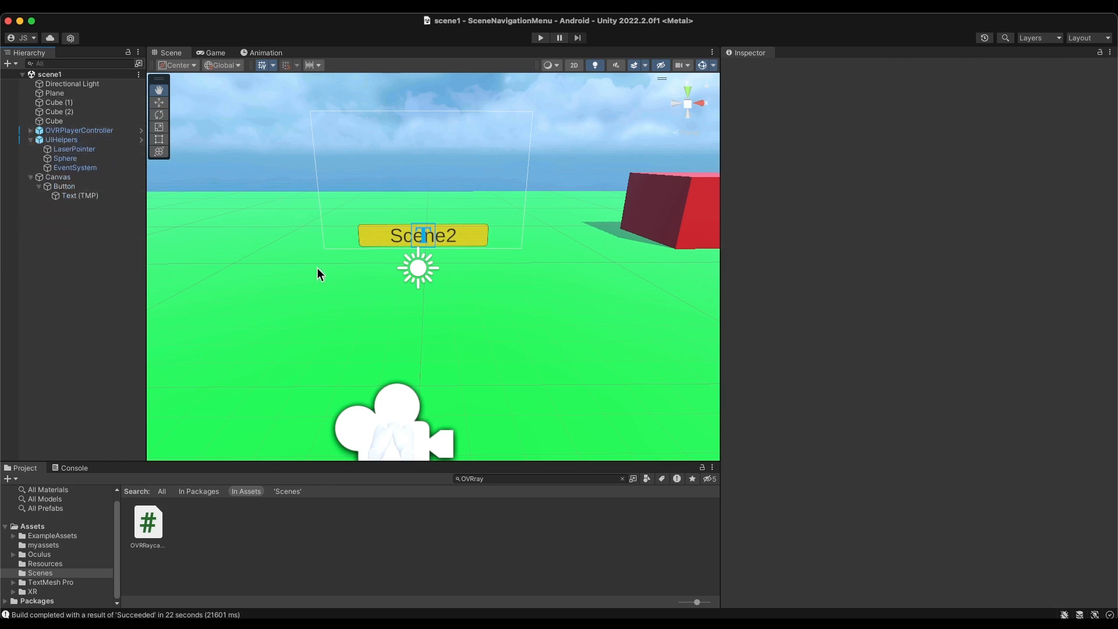
{"action": "mouse_move", "coordinate": [306, 295]}
{"action": "left_mouse_down", "text": "alt"}
{"action": "mouse_move", "coordinate": [374, 309]}
{"action": "mouse_move", "coordinate": [581, 314]}
{"action": "mouse_move", "coordinate": [287, 288]}
{"action": "left_mouse_up", "text": "alt"}
{"action": "left_click_drag", "start_coordinate": [170, 280], "coordinate": [459, 275], "text": "alt"}
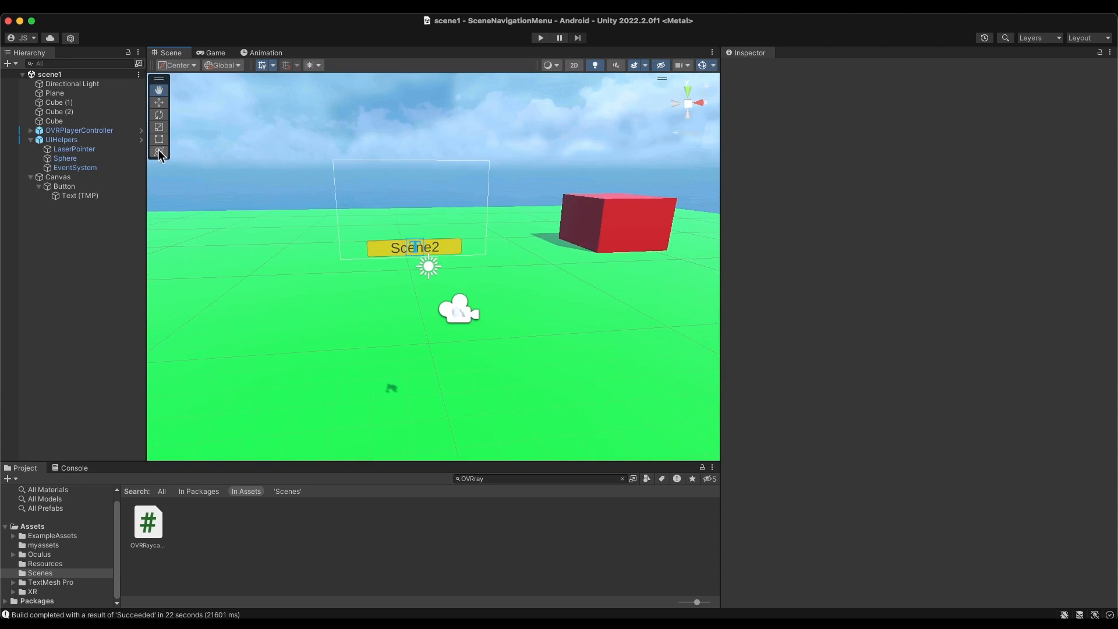
{"action": "left_click", "coordinate": [30, 177]}
{"action": "left_click", "coordinate": [26, 141]}
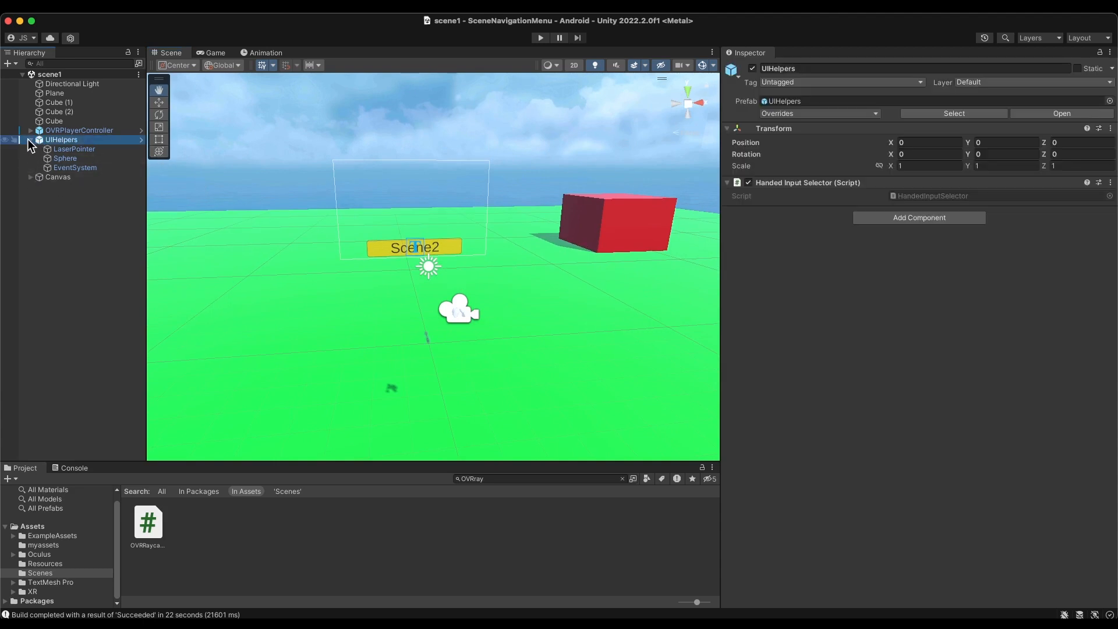
{"action": "left_click", "coordinate": [30, 140]}
Duplicate scene1 in the Scenes folder and rename the copy scene2.
{"action": "left_click", "coordinate": [35, 575]}
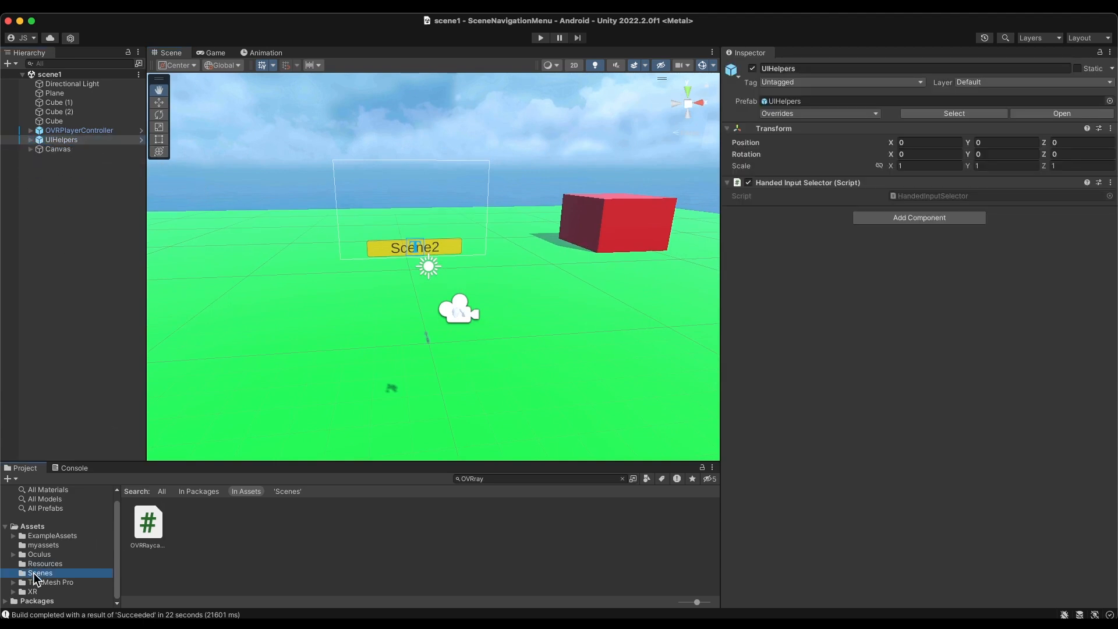
{"action": "left_click_drag", "start_coordinate": [292, 466], "coordinate": [318, 351]}
{"action": "left_click", "coordinate": [36, 482]}
{"action": "left_click", "coordinate": [40, 473]}
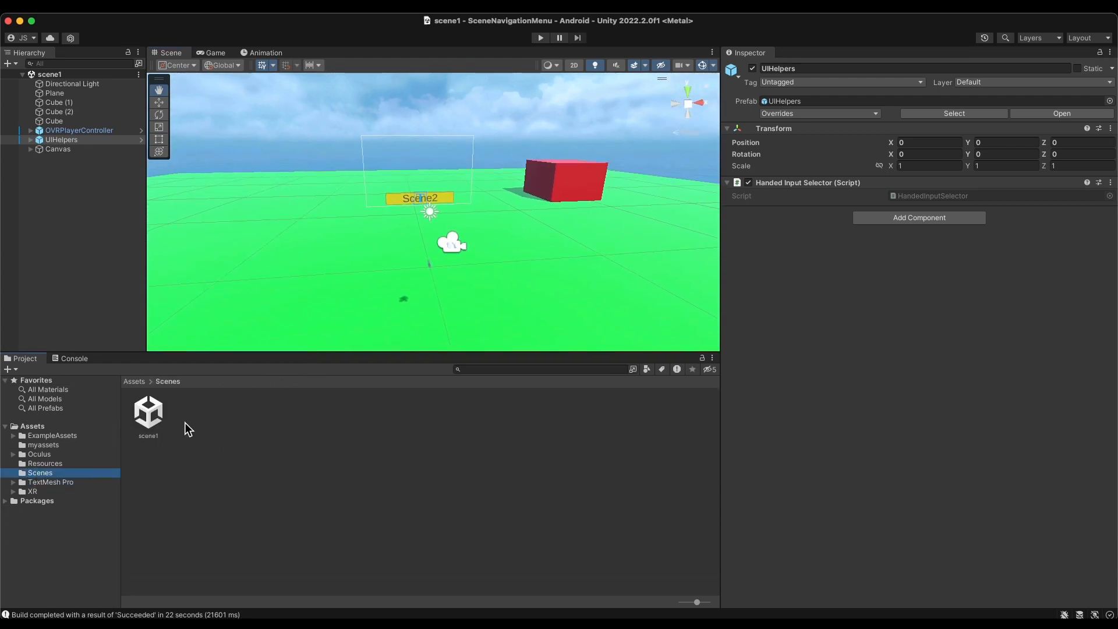
{"action": "left_click", "coordinate": [152, 412]}
{"action": "key", "text": "super+d"}
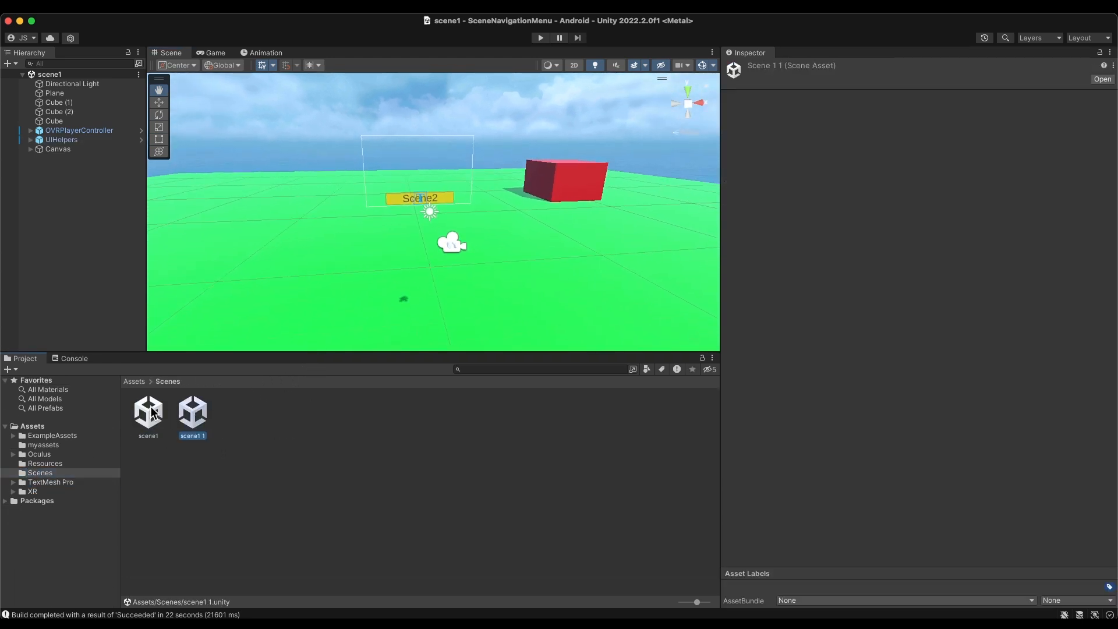
{"action": "right_click", "coordinate": [195, 440]}
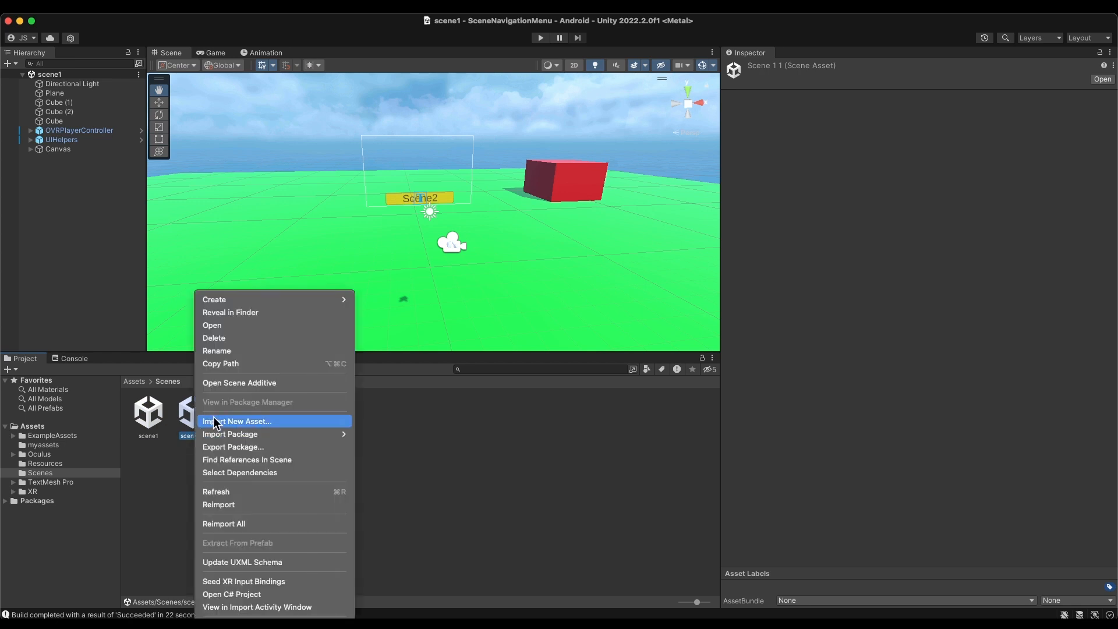
{"action": "left_click", "coordinate": [231, 352]}
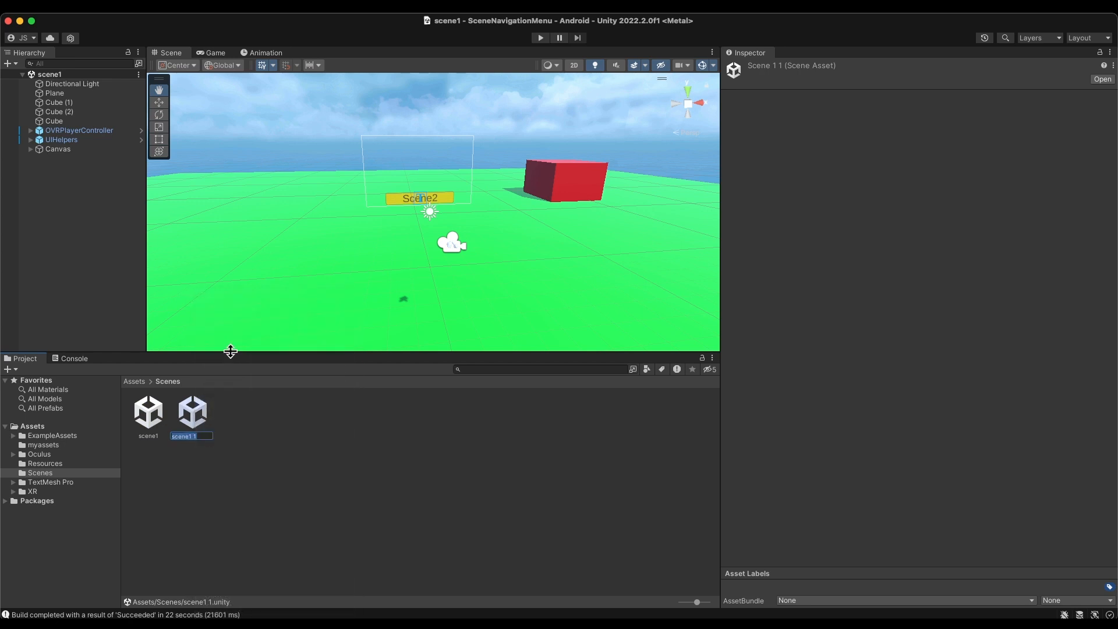
{"action": "type", "text": "sc"}
{"action": "key", "text": "Return"}
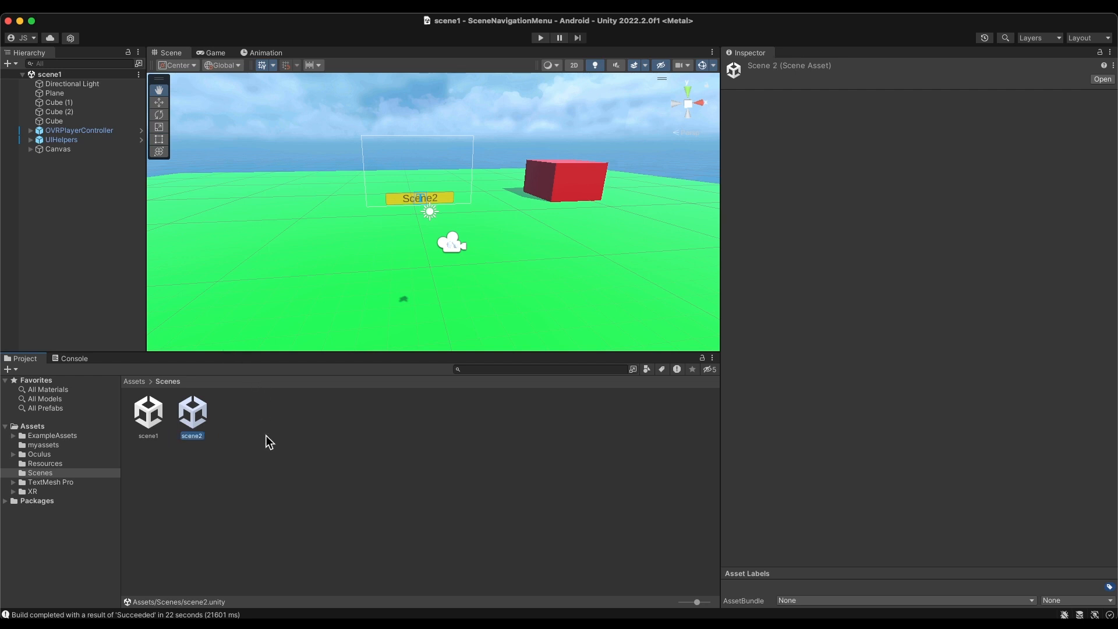
Open scene2, compare it with scene1, and return to scene2 for editing.
{"action": "double_click", "coordinate": [203, 415]}
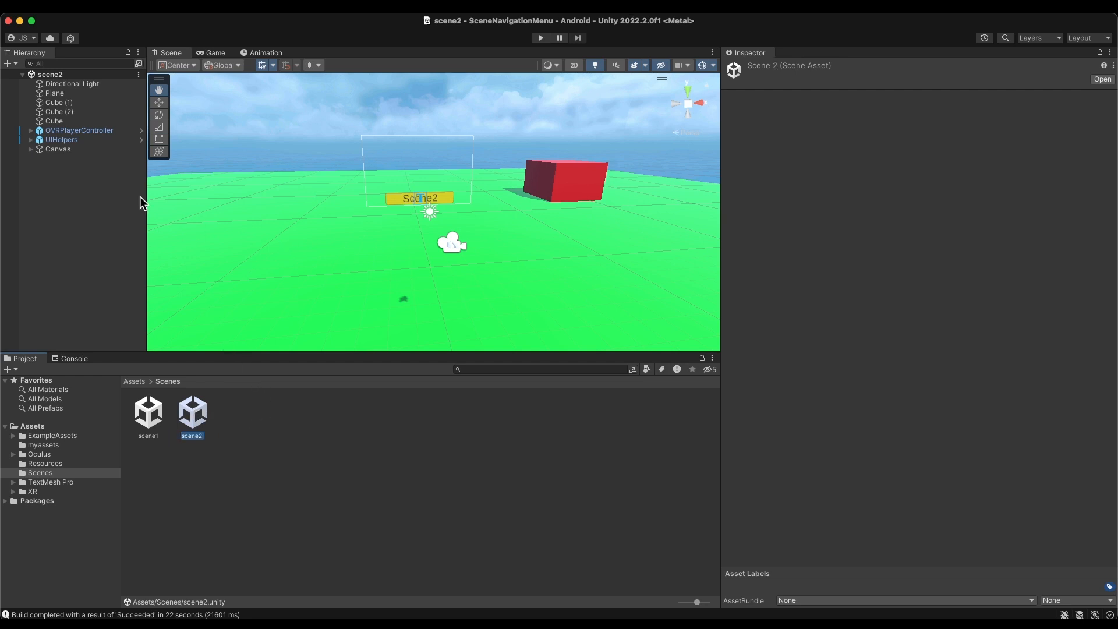
{"action": "double_click", "coordinate": [151, 410]}
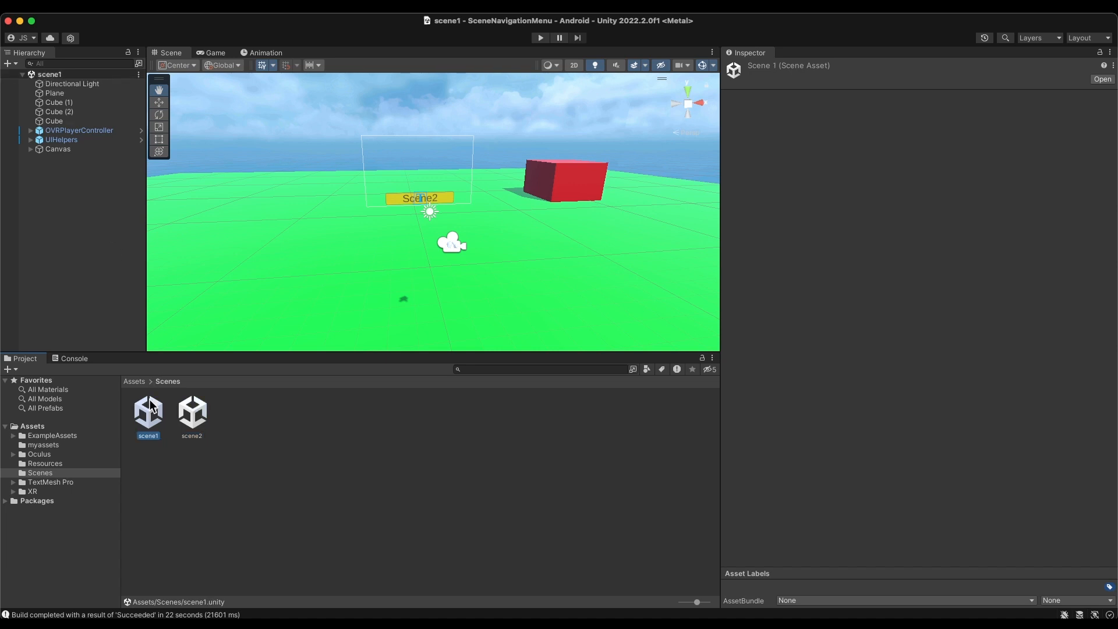
{"action": "double_click", "coordinate": [192, 413]}
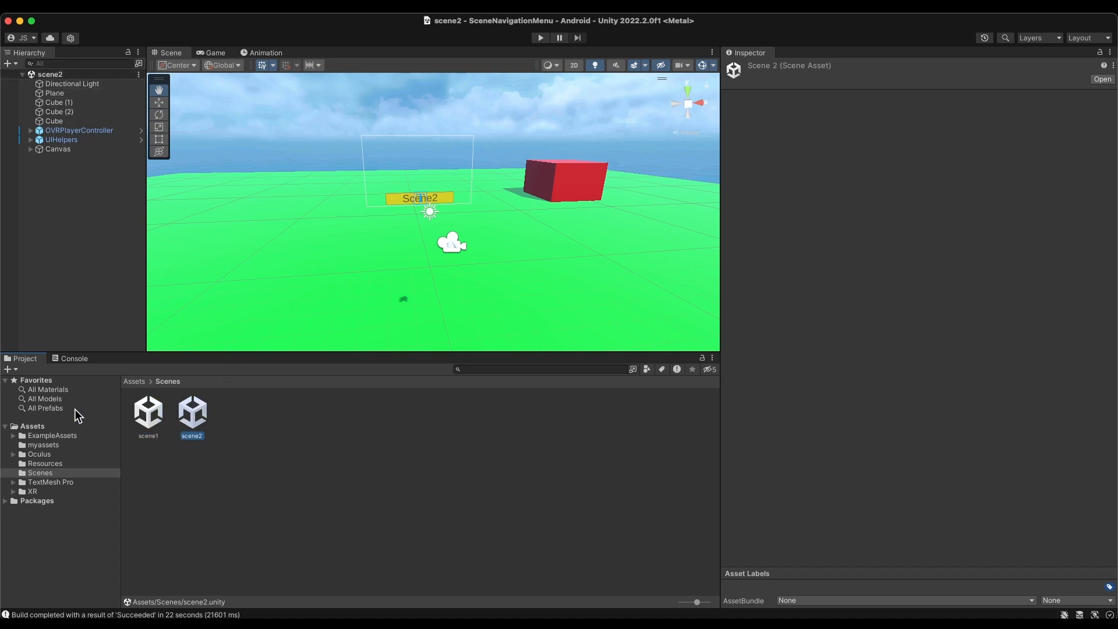
Try the magenta material from myassets on scene2's ground plane and settle on the red planecolor material.
{"action": "left_click", "coordinate": [41, 428]}
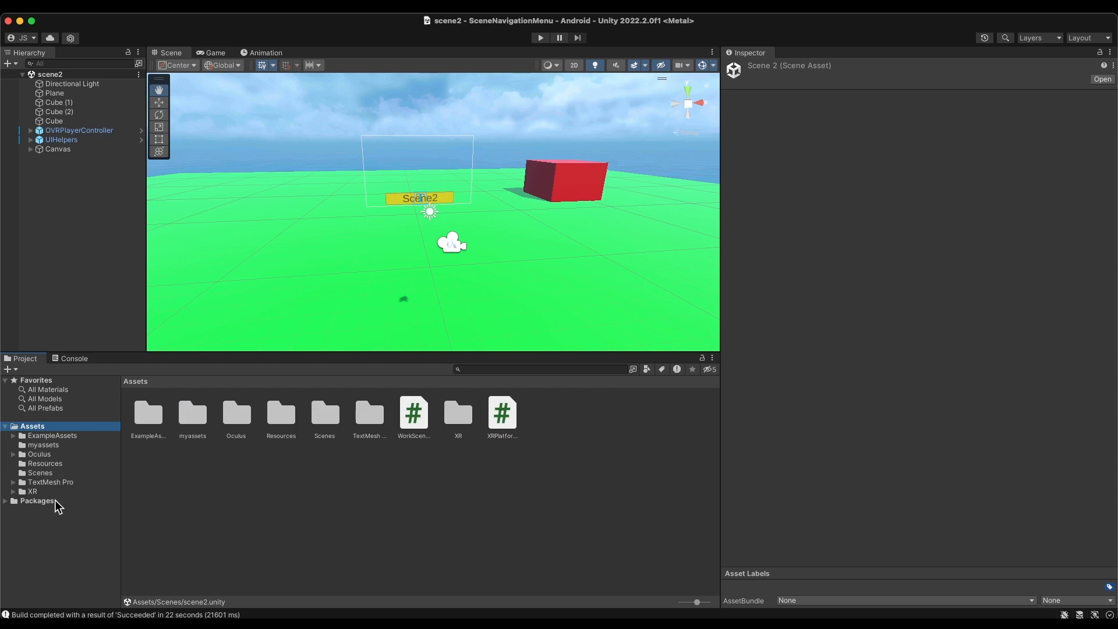
{"action": "left_click", "coordinate": [43, 445]}
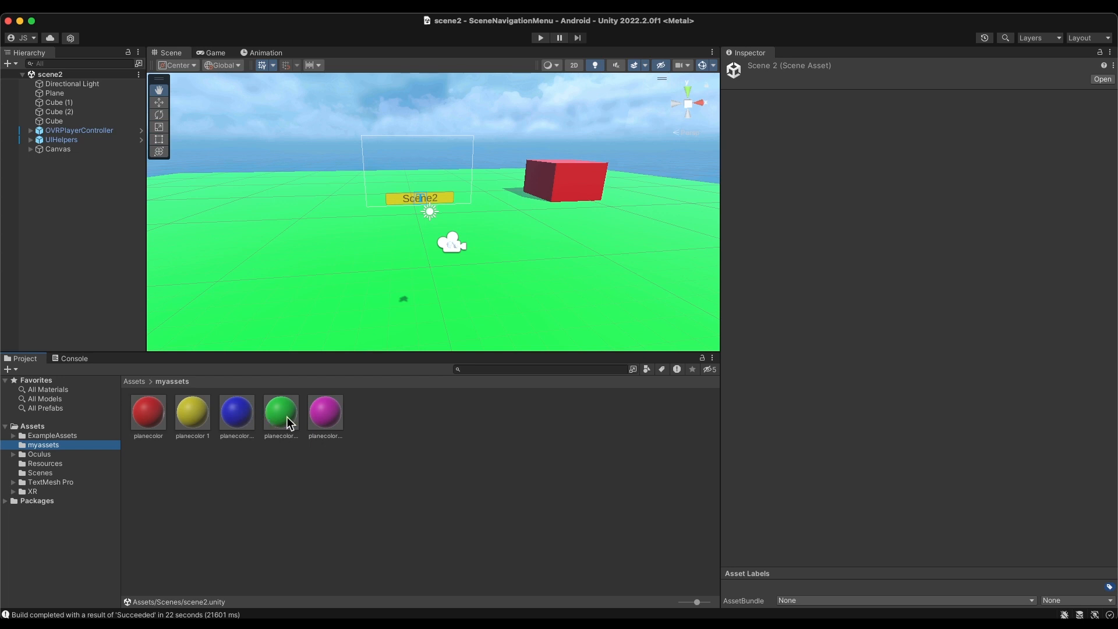
{"action": "left_click_drag", "start_coordinate": [335, 421], "coordinate": [280, 334]}
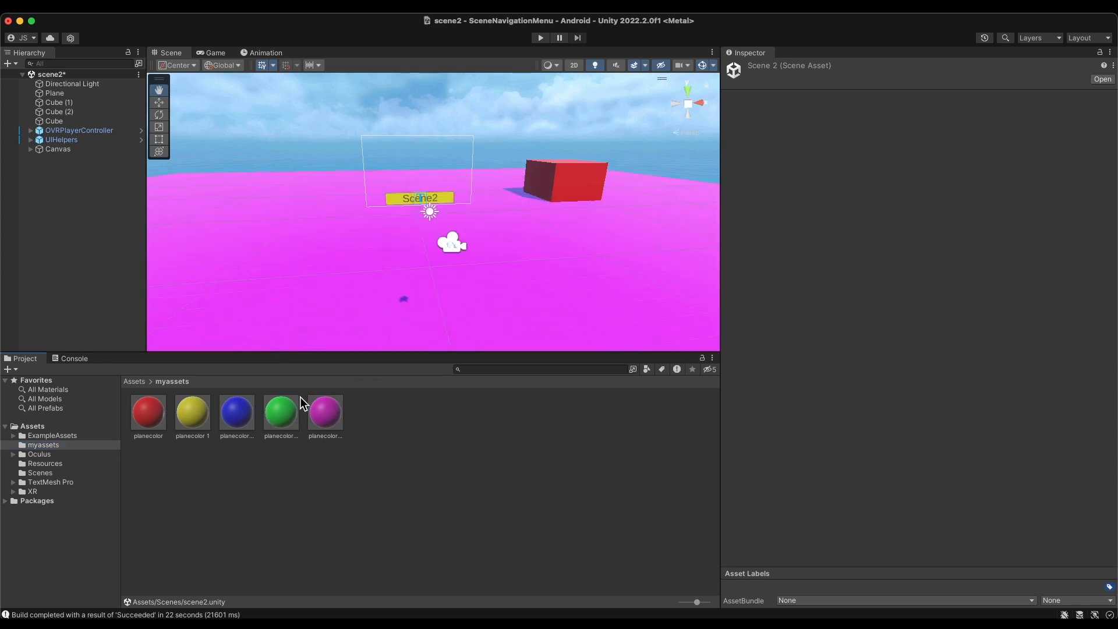
{"action": "left_click_drag", "start_coordinate": [158, 418], "coordinate": [222, 332]}
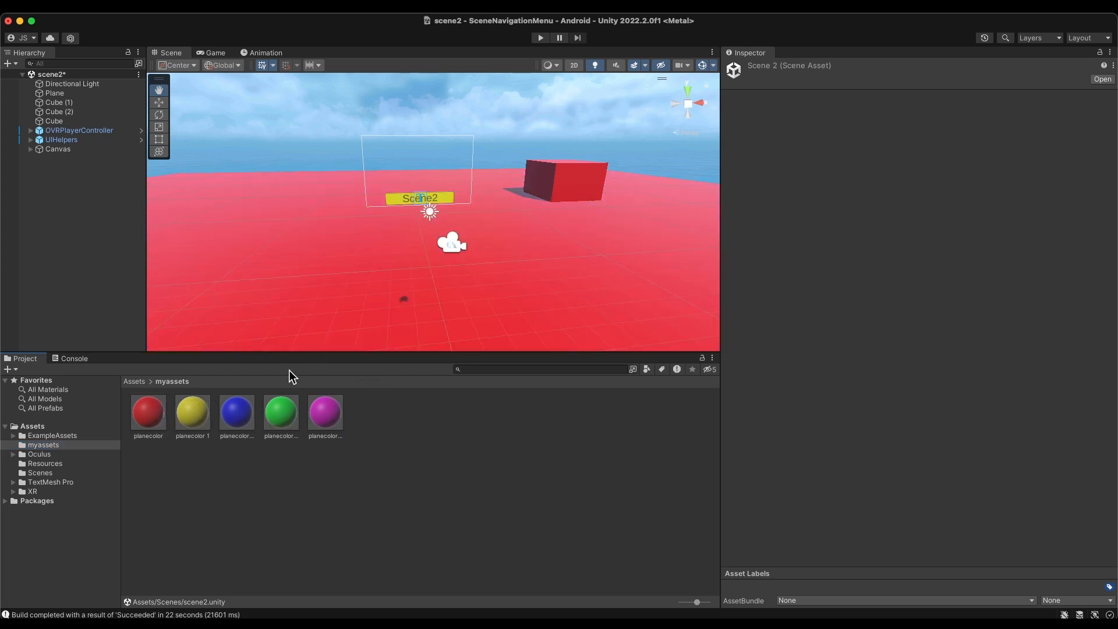
Recolour the cubes standing on scene2's plane with the green, blue and yellow materials from myassets.
{"action": "left_click_drag", "start_coordinate": [281, 412], "coordinate": [548, 192]}
{"action": "left_click_drag", "start_coordinate": [548, 239], "coordinate": [277, 241], "text": "alt"}
{"action": "left_click_drag", "start_coordinate": [237, 412], "coordinate": [557, 240]}
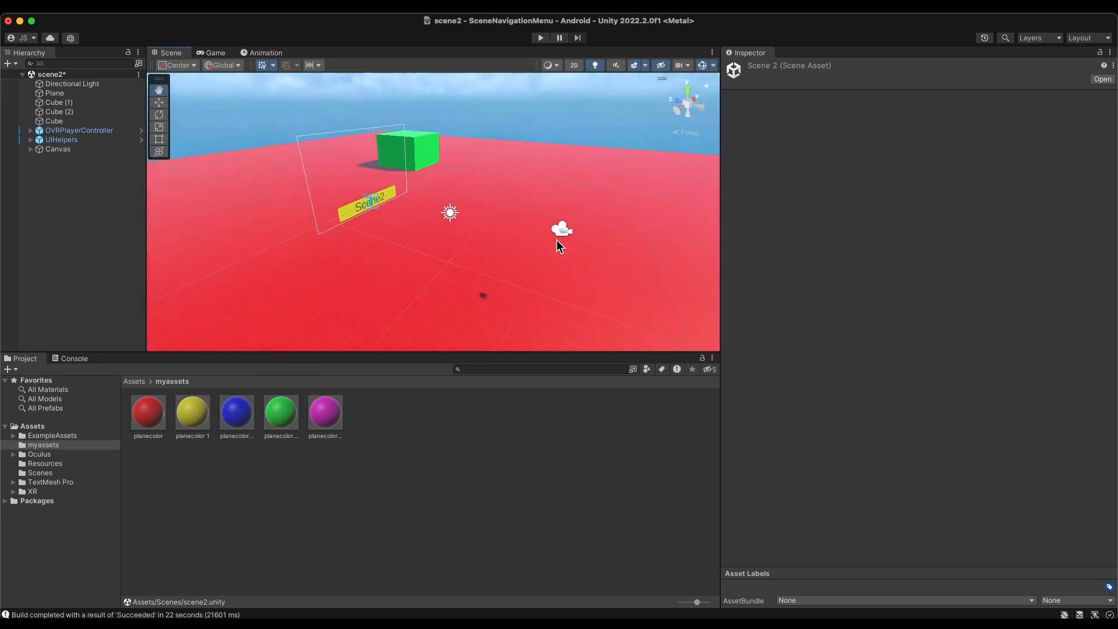
{"action": "scroll", "coordinate": [520, 274], "scroll_direction": "down", "scroll_amount": 3}
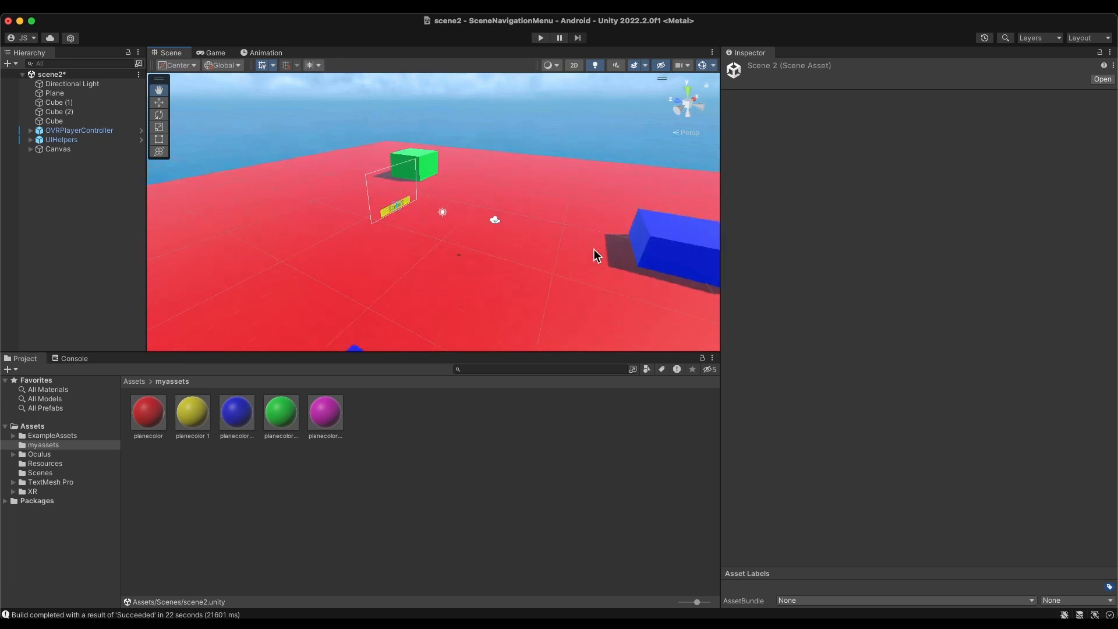
{"action": "left_click_drag", "start_coordinate": [196, 416], "coordinate": [450, 200]}
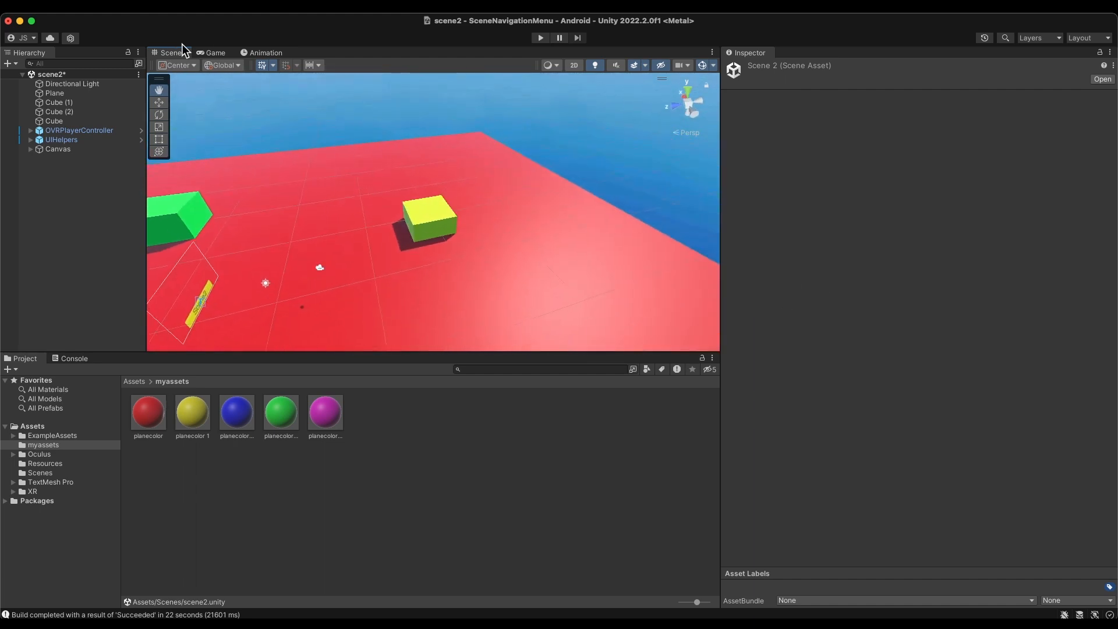
Duplicate the yellow Cube (2) and raise the copy above the plane beside it, to about Y 9.25, Z -8.74.
{"action": "left_click", "coordinate": [159, 103]}
{"action": "left_click", "coordinate": [422, 233]}
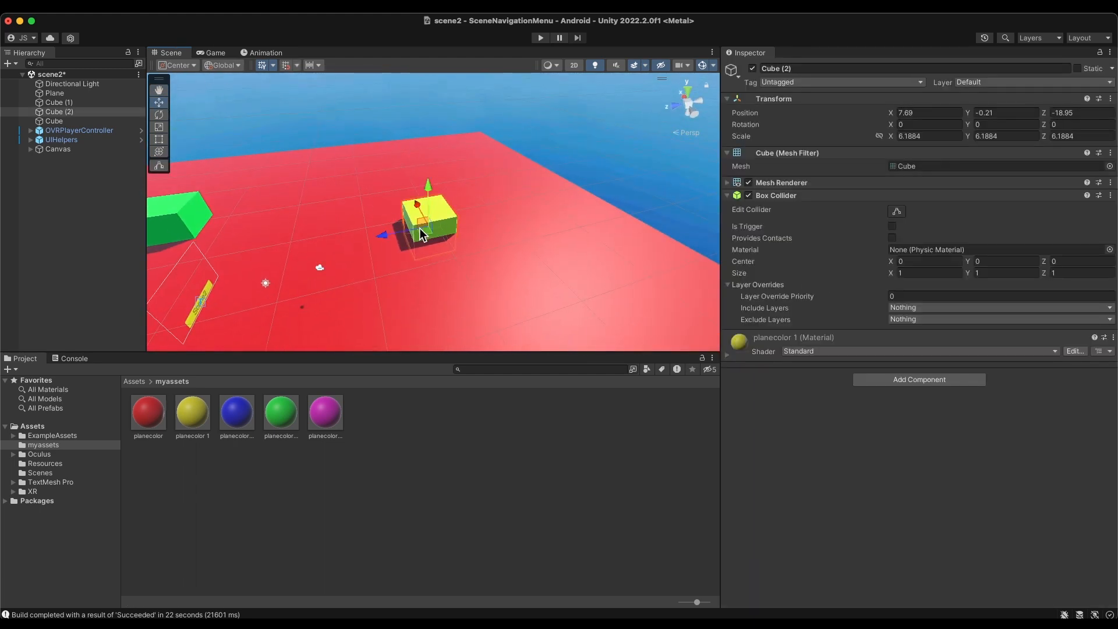
{"action": "key", "text": "super+d"}
{"action": "left_click_drag", "start_coordinate": [386, 233], "coordinate": [311, 242]}
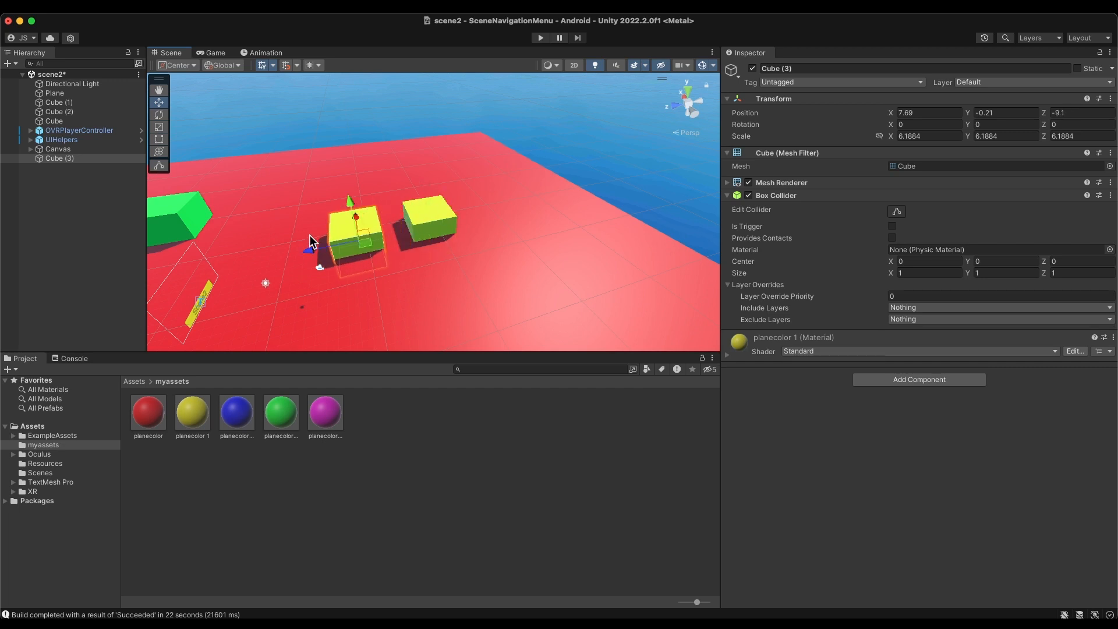
{"action": "left_click_drag", "start_coordinate": [357, 207], "coordinate": [343, 139]}
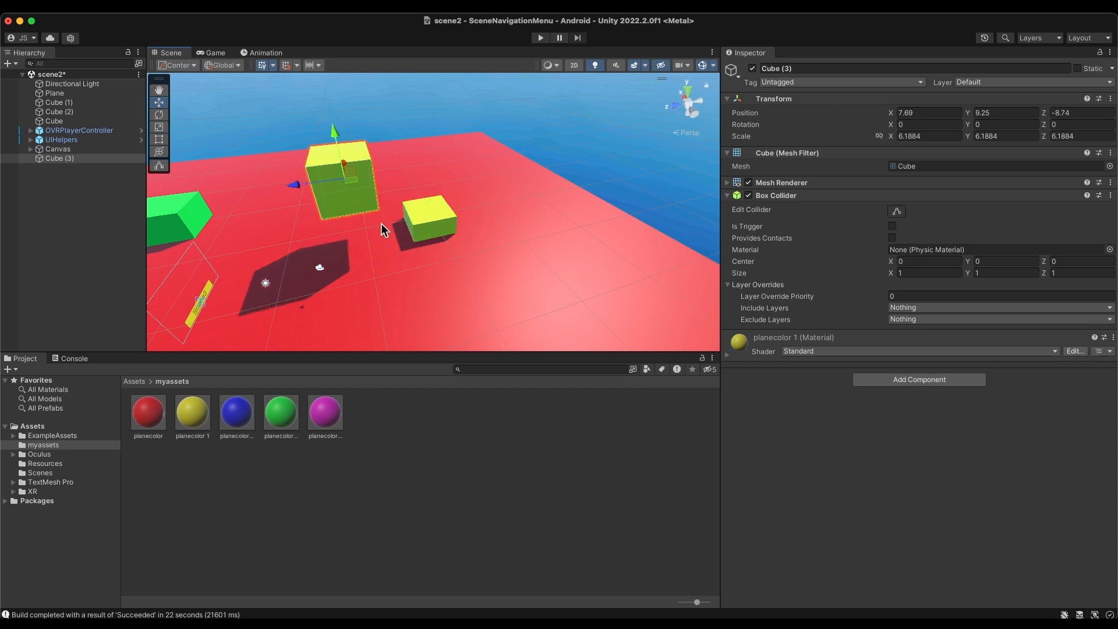
Duplicate the yellow Cube (2) again and move the copy to about X -11.52, Y 11.9, Z -11.52.
{"action": "left_click", "coordinate": [428, 231]}
{"action": "key", "text": "super+d"}
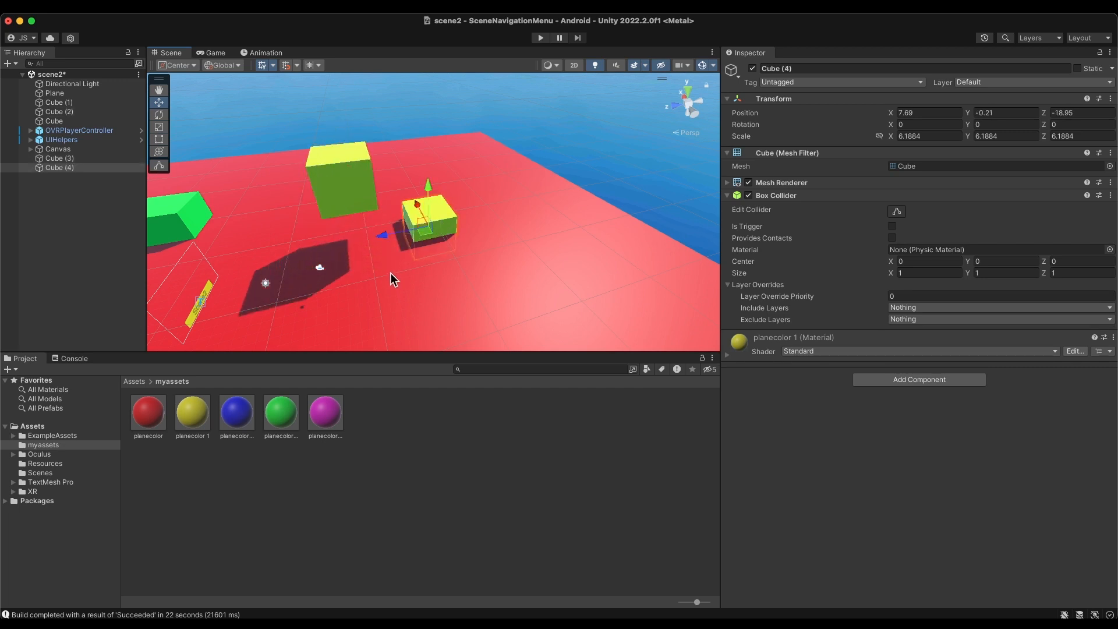
{"action": "left_click_drag", "start_coordinate": [392, 273], "coordinate": [625, 226], "text": "alt"}
{"action": "left_click_drag", "start_coordinate": [381, 233], "coordinate": [523, 234]}
{"action": "left_click_drag", "start_coordinate": [571, 195], "coordinate": [649, 167]}
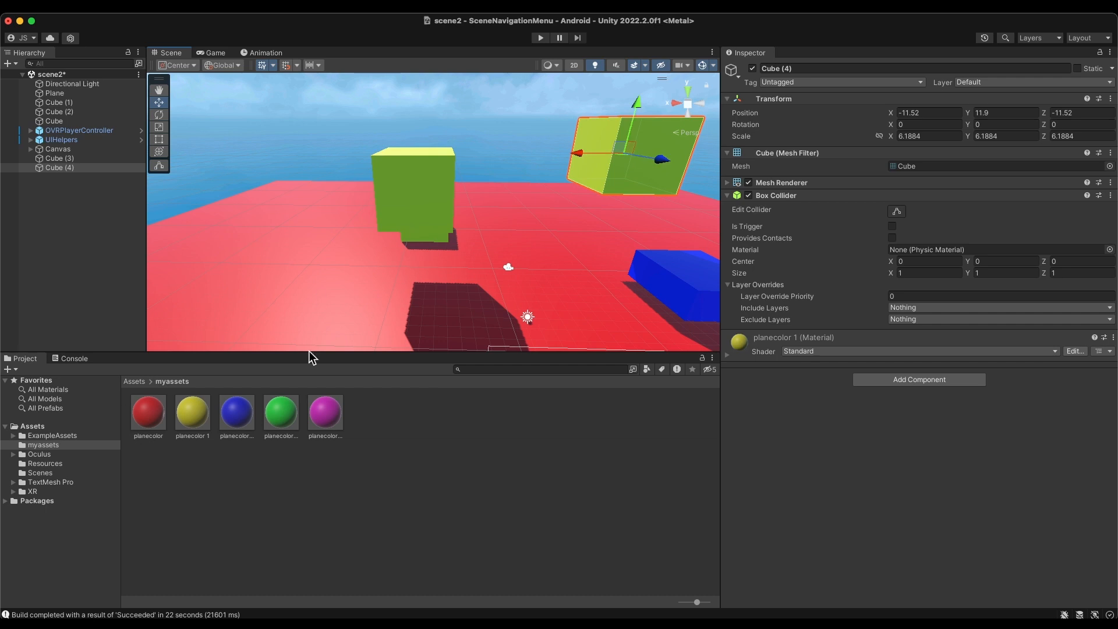
Apply the magenta material to floating Cube (3) and the green one to Cube (4), and save scene2.
{"action": "left_click_drag", "start_coordinate": [326, 411], "coordinate": [378, 211]}
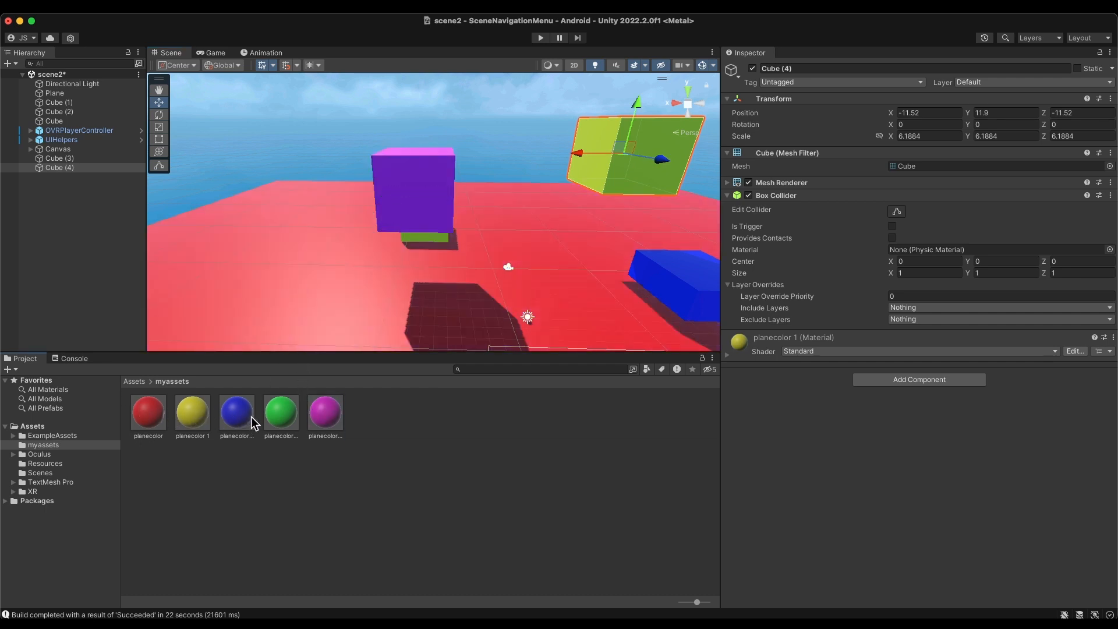
{"action": "left_click_drag", "start_coordinate": [280, 414], "coordinate": [584, 148]}
{"action": "left_click_drag", "start_coordinate": [548, 201], "coordinate": [434, 243], "text": "alt"}
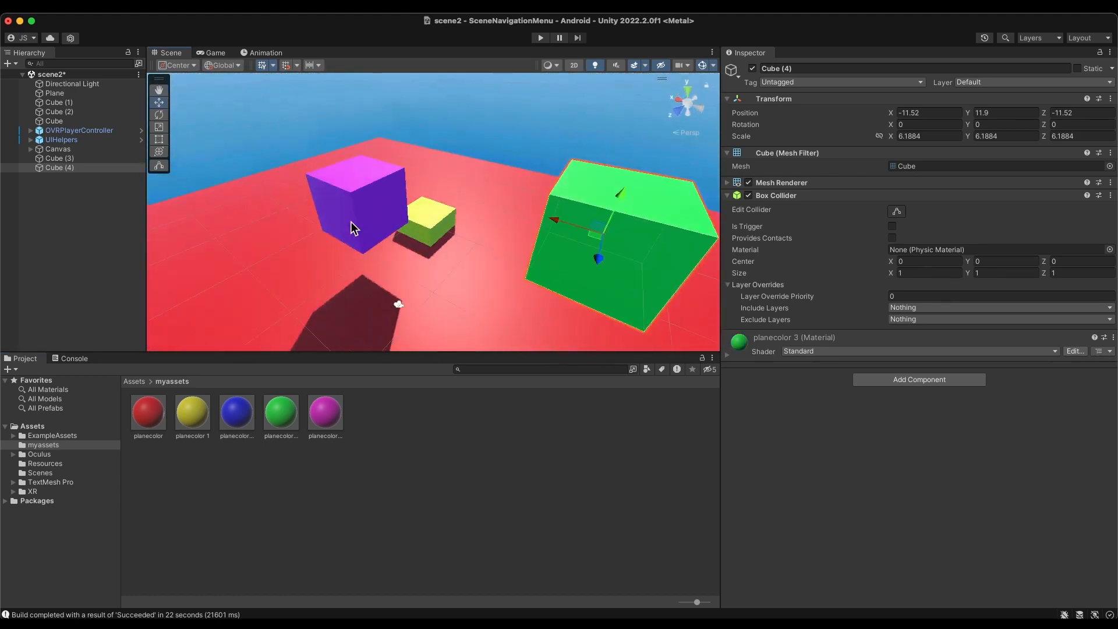
{"action": "key", "text": "super+s"}
Reopen scene1 from the Scenes folder to check how it differs, and return to scene2.
{"action": "left_click", "coordinate": [40, 474]}
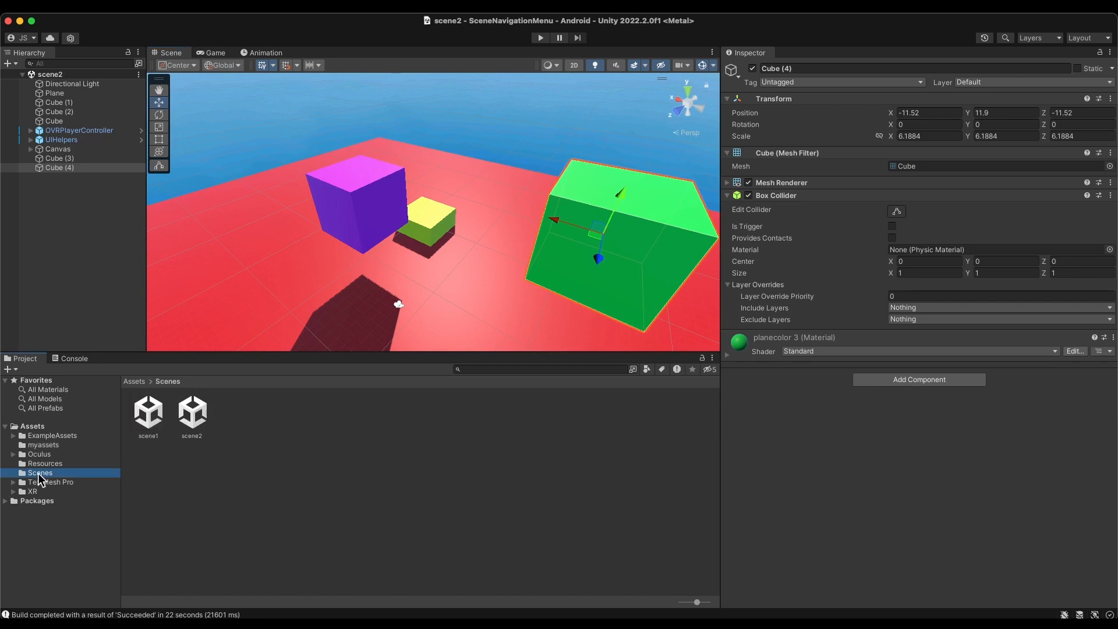
{"action": "double_click", "coordinate": [152, 413]}
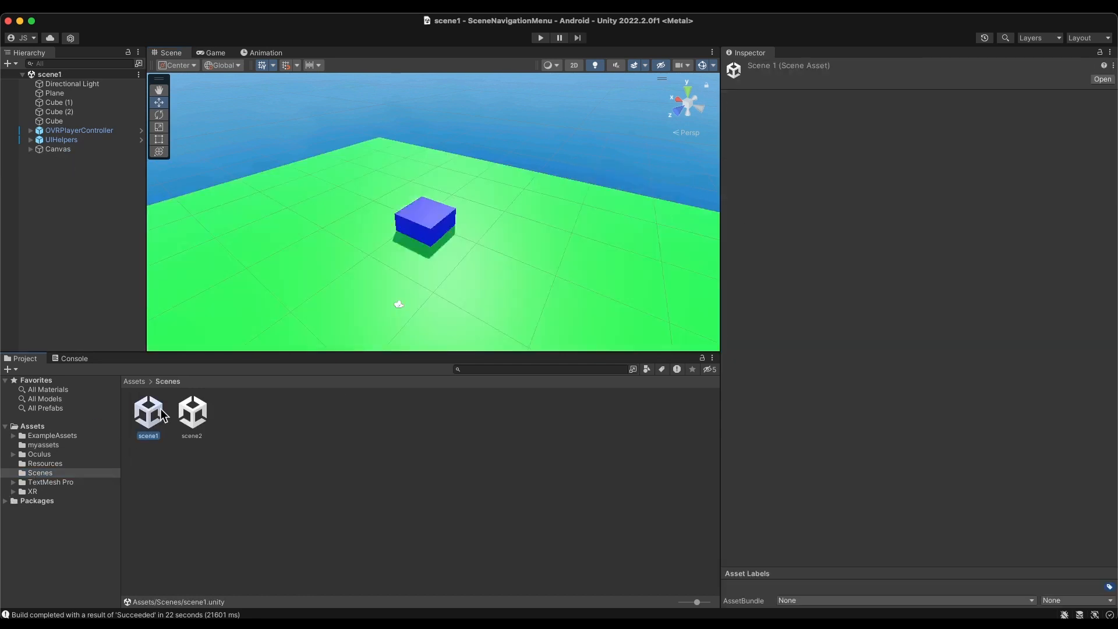
{"action": "double_click", "coordinate": [196, 415]}
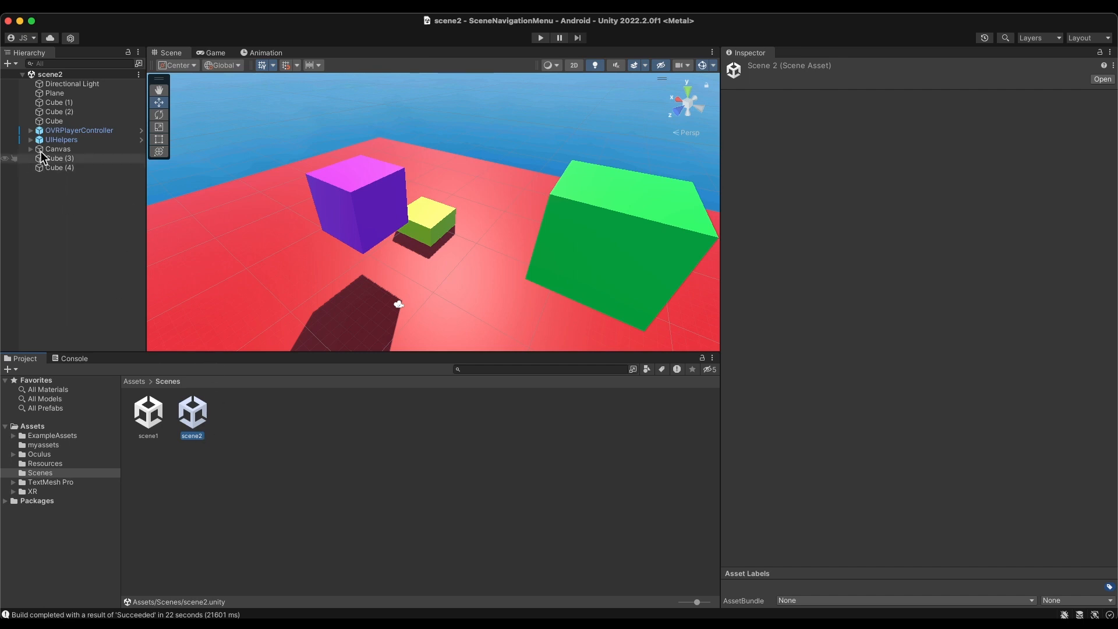
Change the On Click function of the Canvas's Button in scene2 to WorkScenes.Back.
{"action": "left_click", "coordinate": [31, 150]}
{"action": "left_click", "coordinate": [58, 158]}
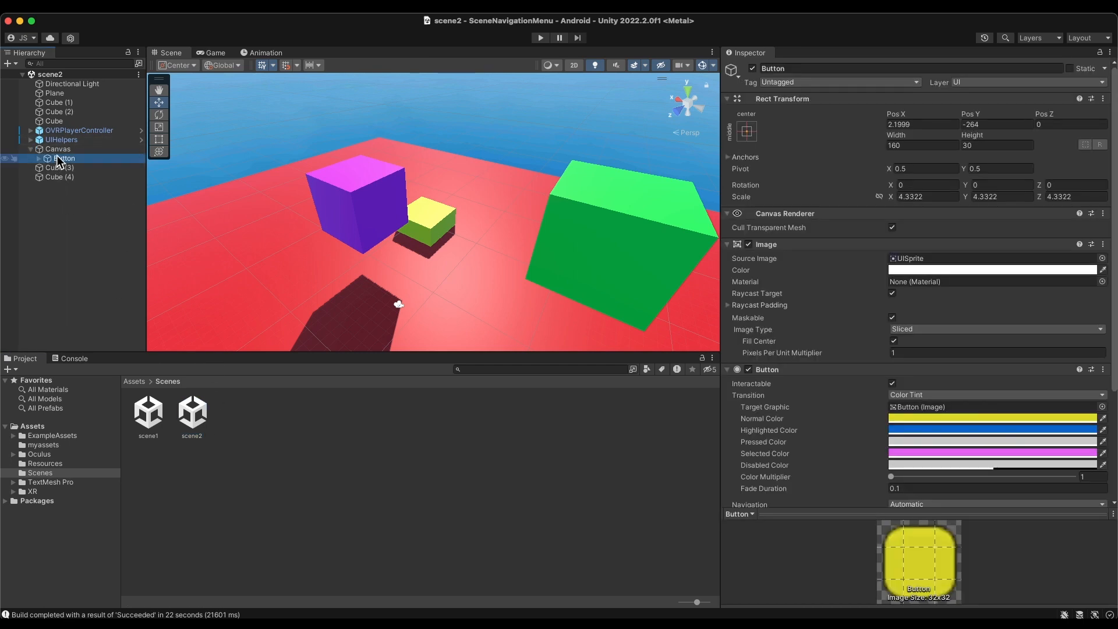
{"action": "scroll", "coordinate": [876, 406], "scroll_direction": "down", "scroll_amount": 5}
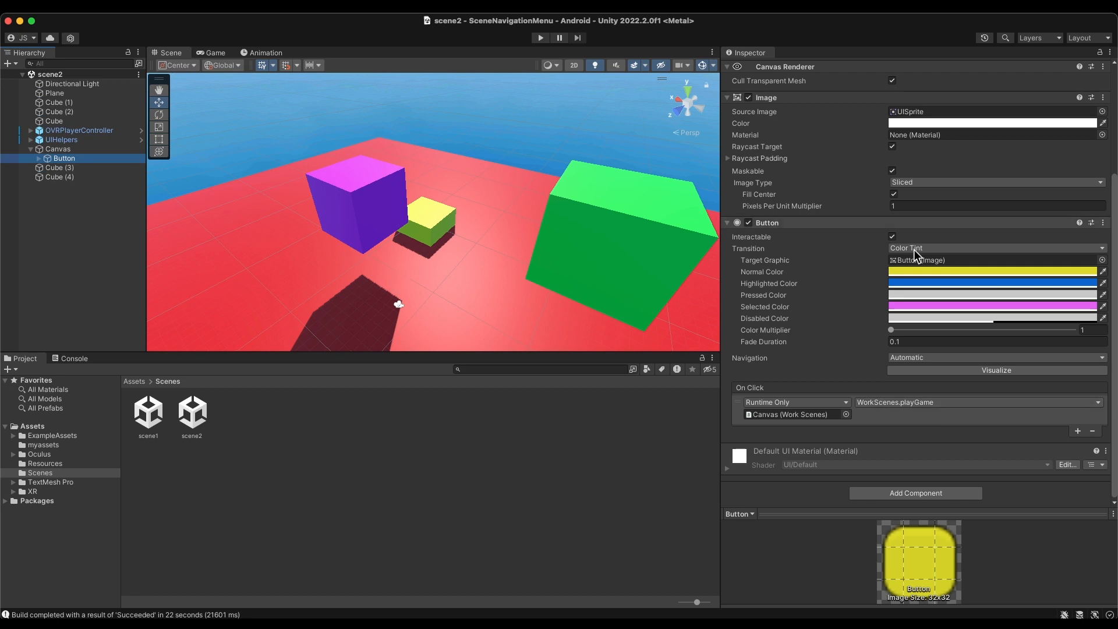
{"action": "left_click", "coordinate": [1098, 404]}
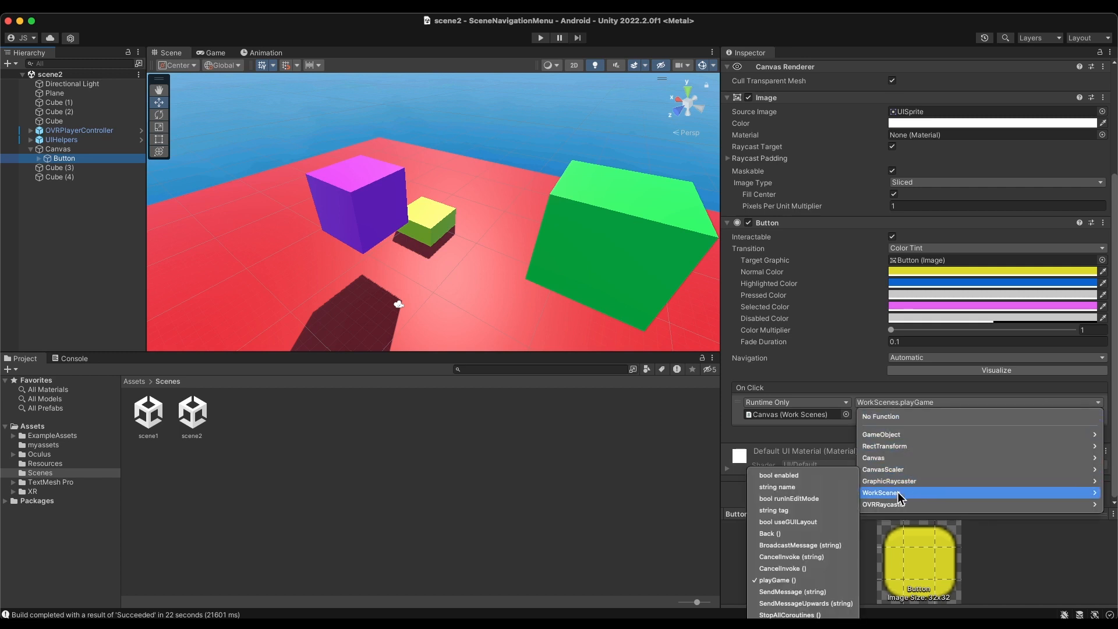
{"action": "mouse_move", "coordinate": [905, 493]}
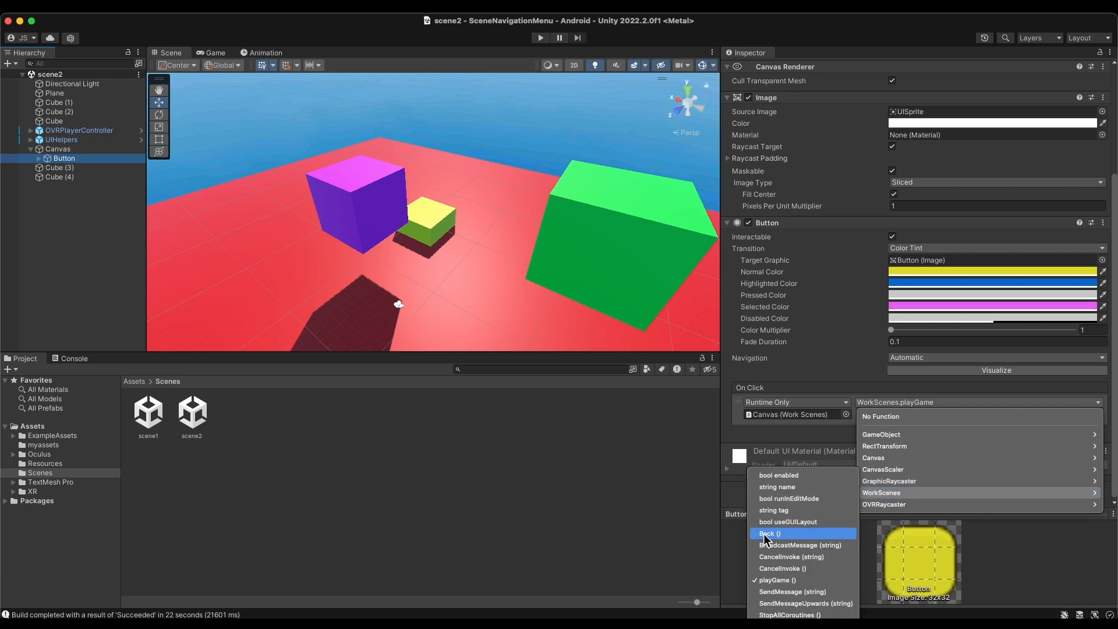
{"action": "left_click", "coordinate": [767, 533]}
{"action": "left_click", "coordinate": [586, 480]}
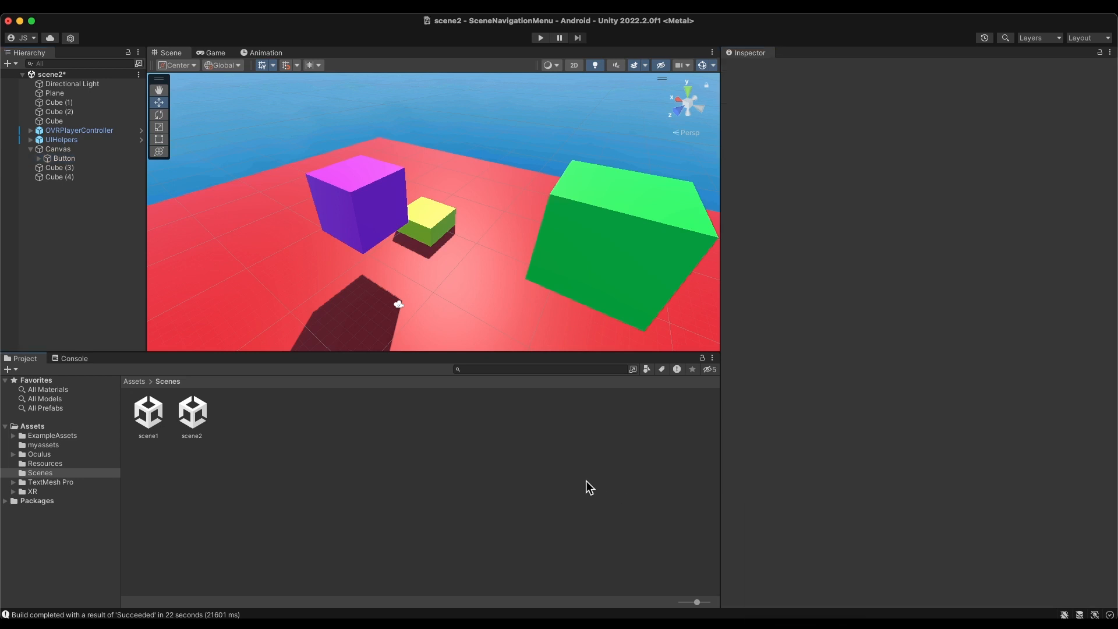
Compare the On Click function of the Canvas's Button in scene1 with the one in scene2.
{"action": "double_click", "coordinate": [157, 415]}
{"action": "left_click", "coordinate": [30, 149]}
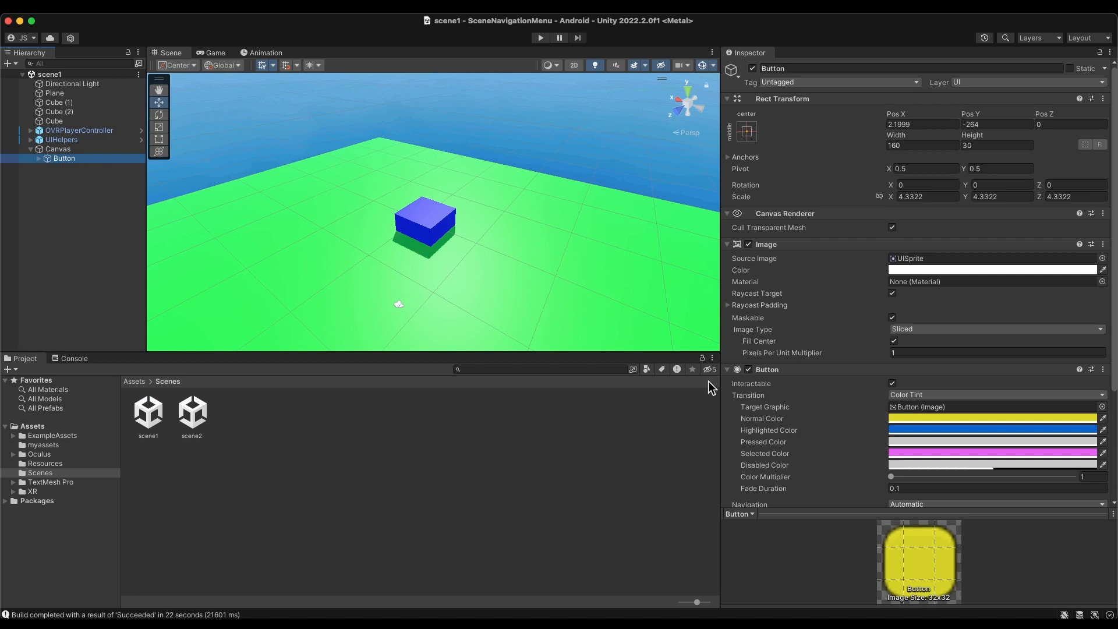
{"action": "scroll", "coordinate": [838, 421], "scroll_direction": "down", "scroll_amount": 5}
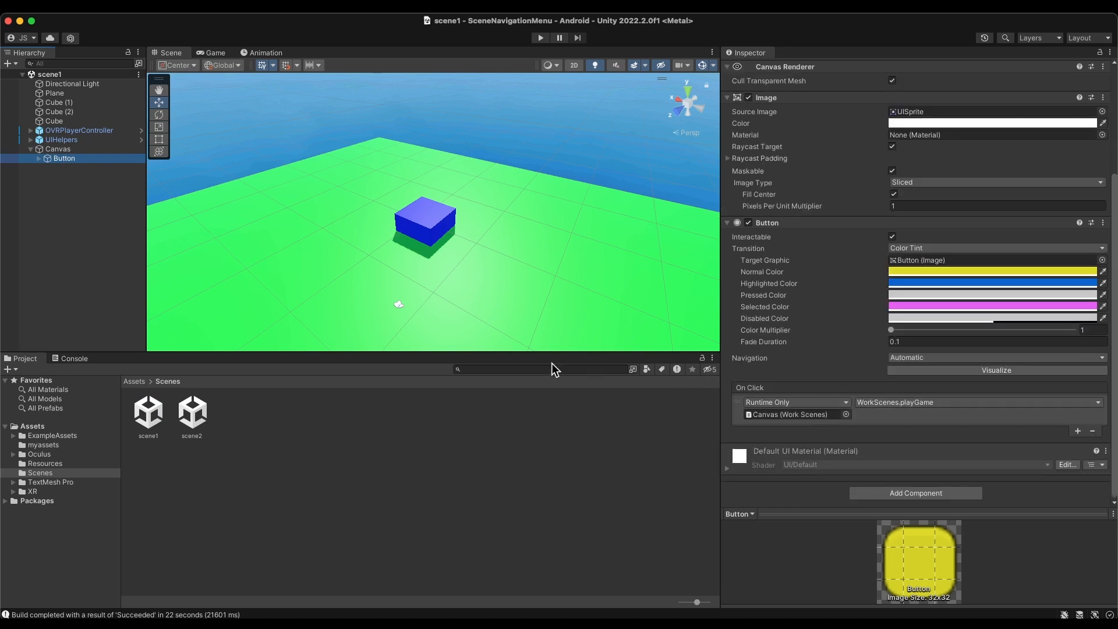
{"action": "double_click", "coordinate": [192, 411]}
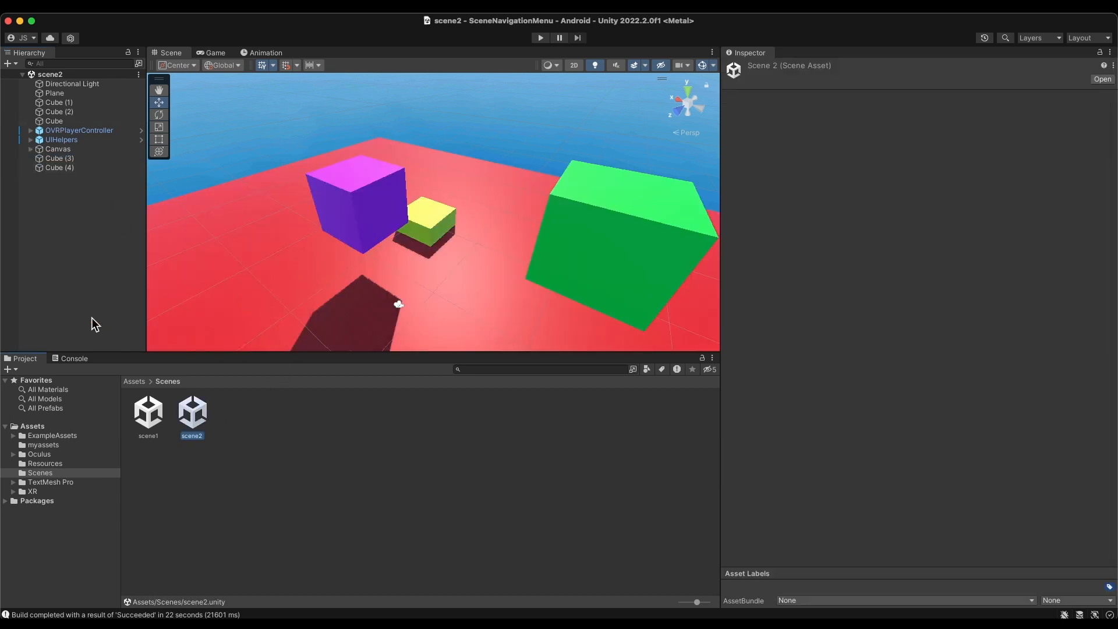
{"action": "left_click", "coordinate": [29, 151]}
{"action": "left_click", "coordinate": [55, 152]}
{"action": "left_click", "coordinate": [60, 157]}
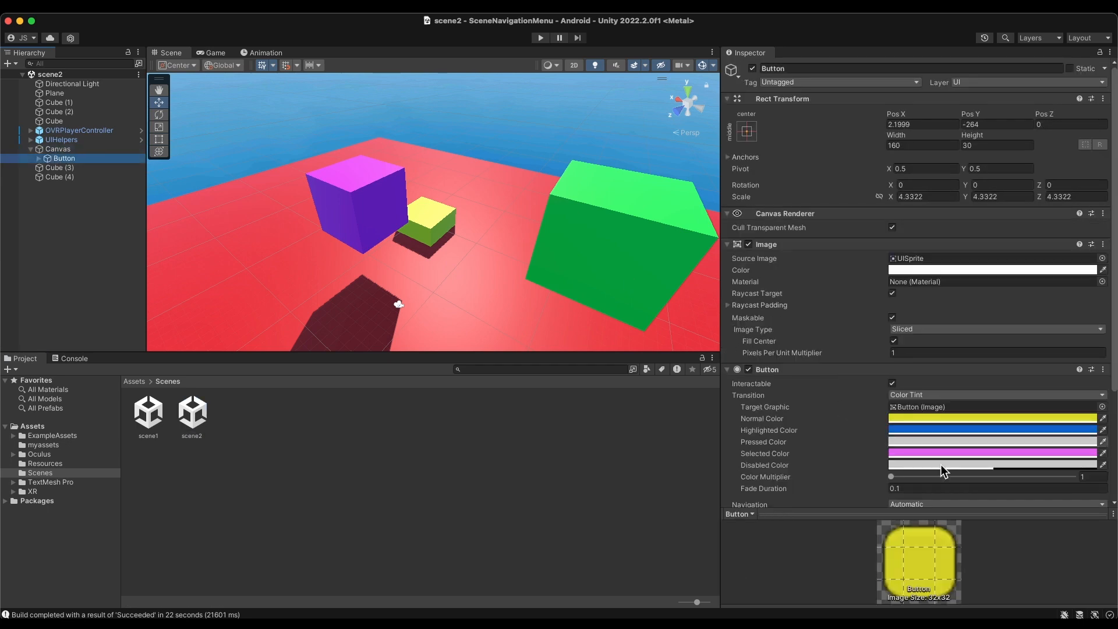
{"action": "scroll", "coordinate": [943, 470], "scroll_direction": "down", "scroll_amount": 5}
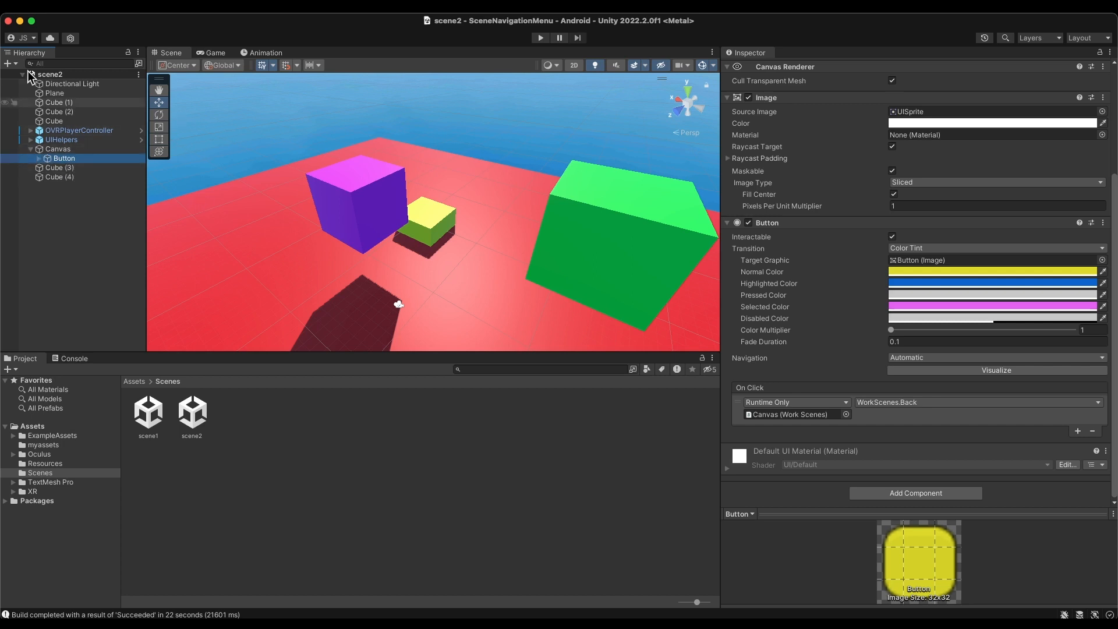
Remove the deleted scene entry from the build's scene list, add scene2 to it, and close the build settings.
{"action": "mouse_move", "coordinate": [42, 17]}
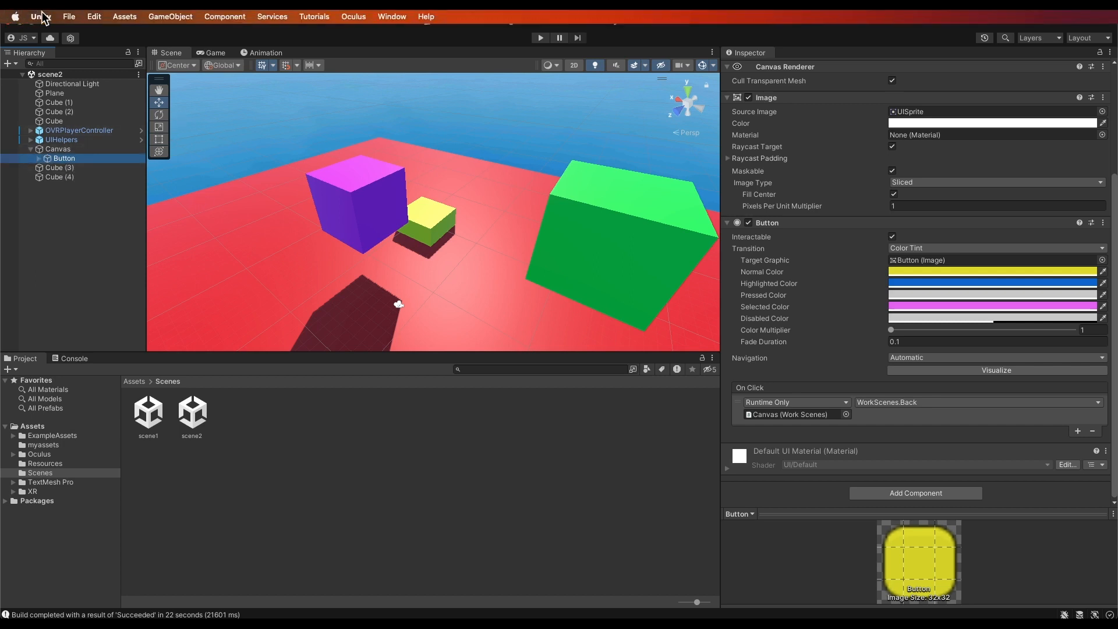
{"action": "left_click", "coordinate": [71, 18]}
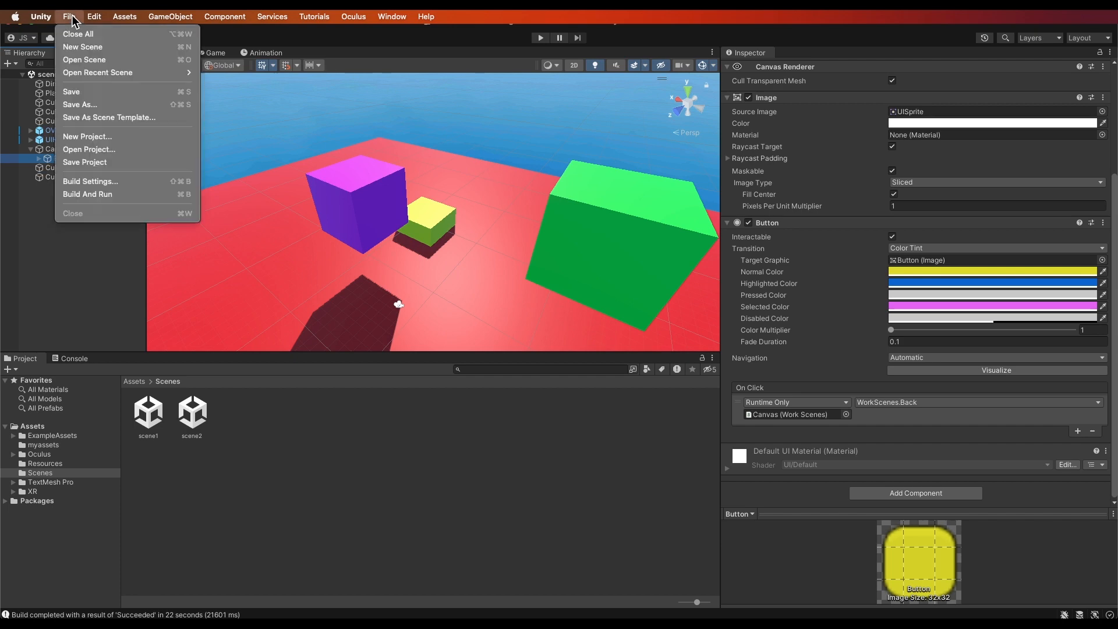
{"action": "left_click", "coordinate": [92, 181]}
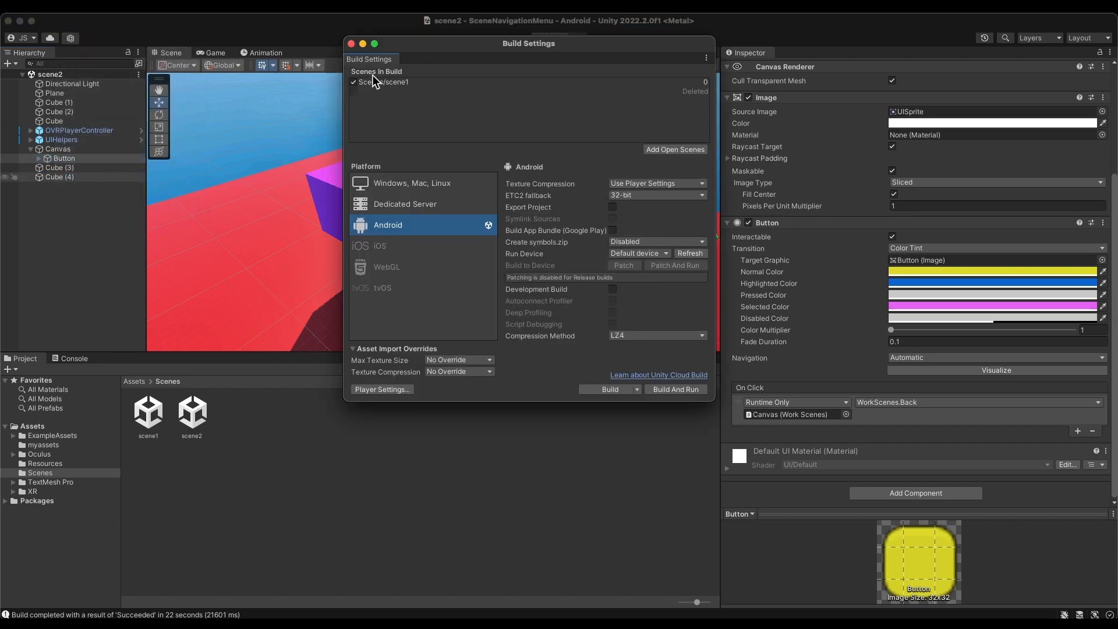
{"action": "left_click", "coordinate": [361, 93]}
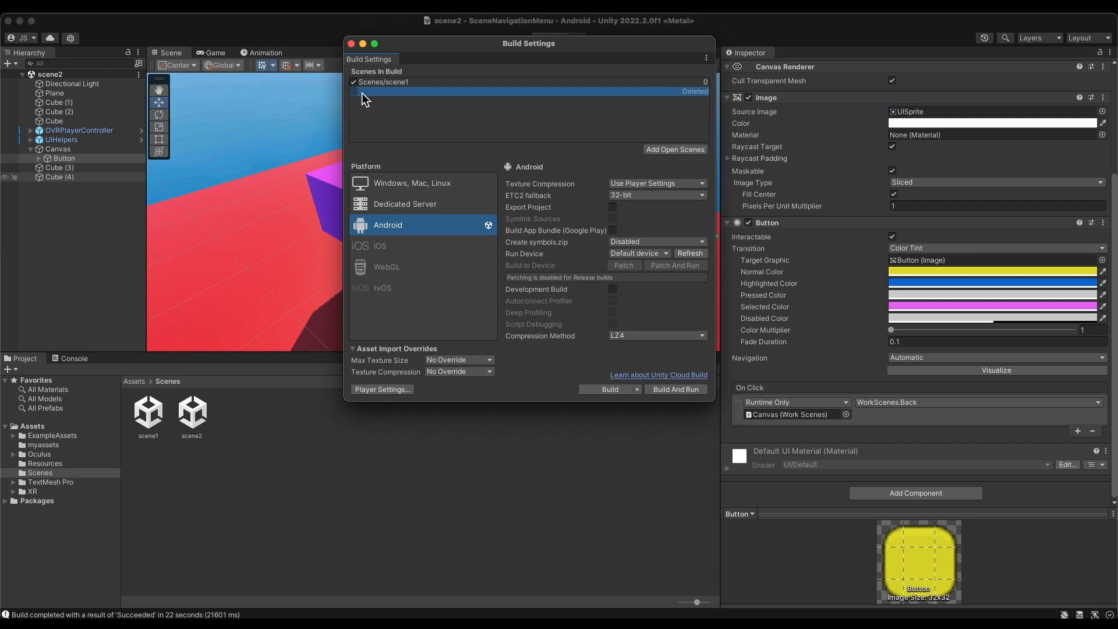
{"action": "key", "text": "Delete"}
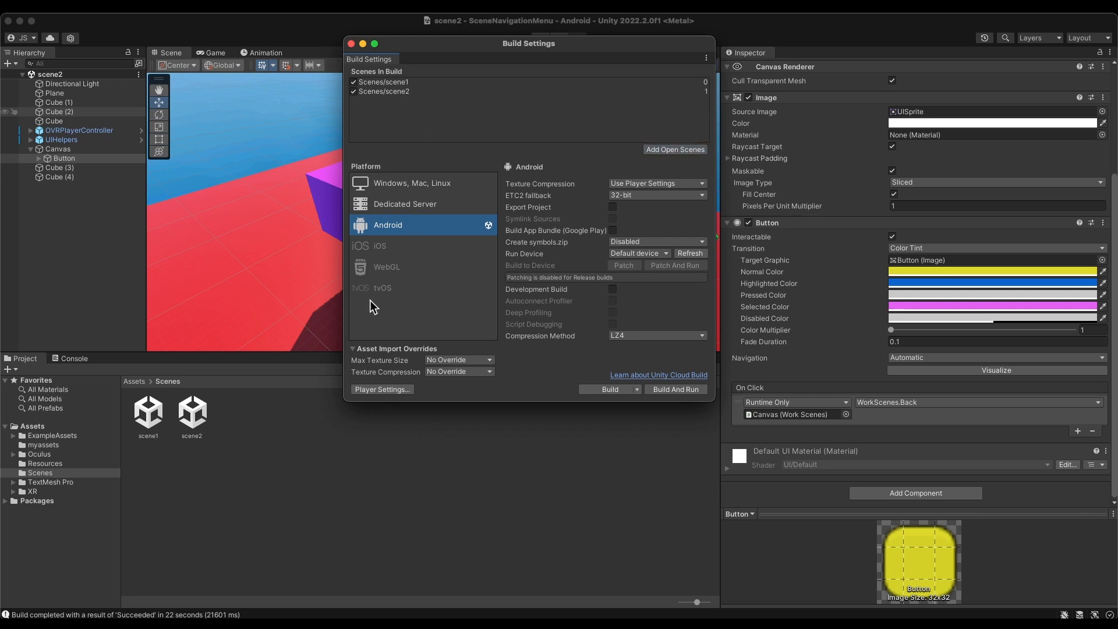
{"action": "left_click", "coordinate": [351, 44]}
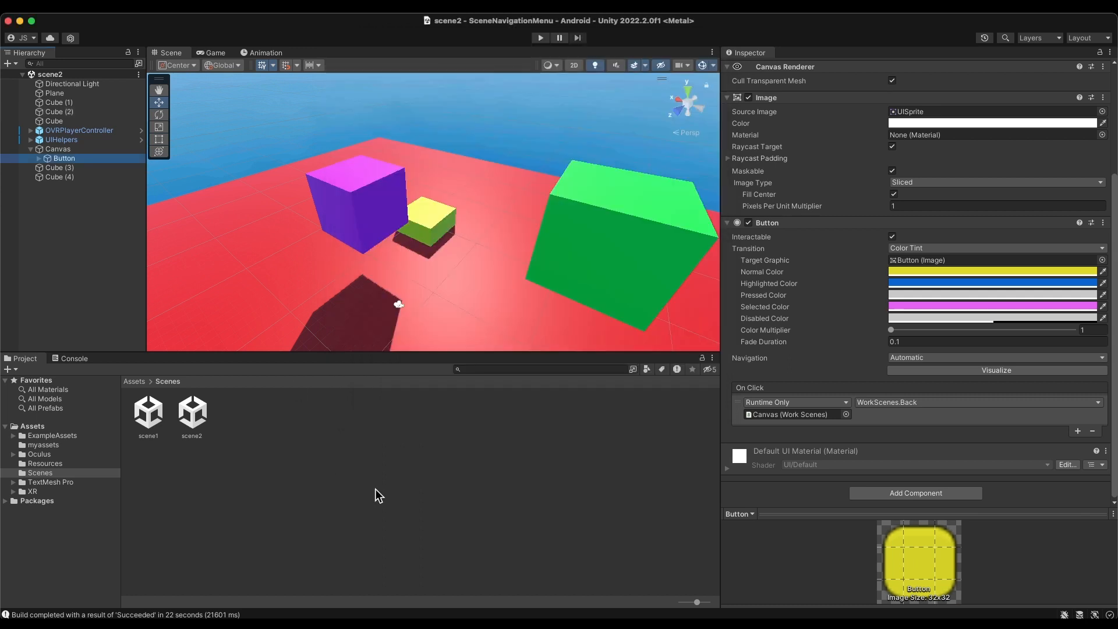
{"action": "left_click", "coordinate": [376, 477]}
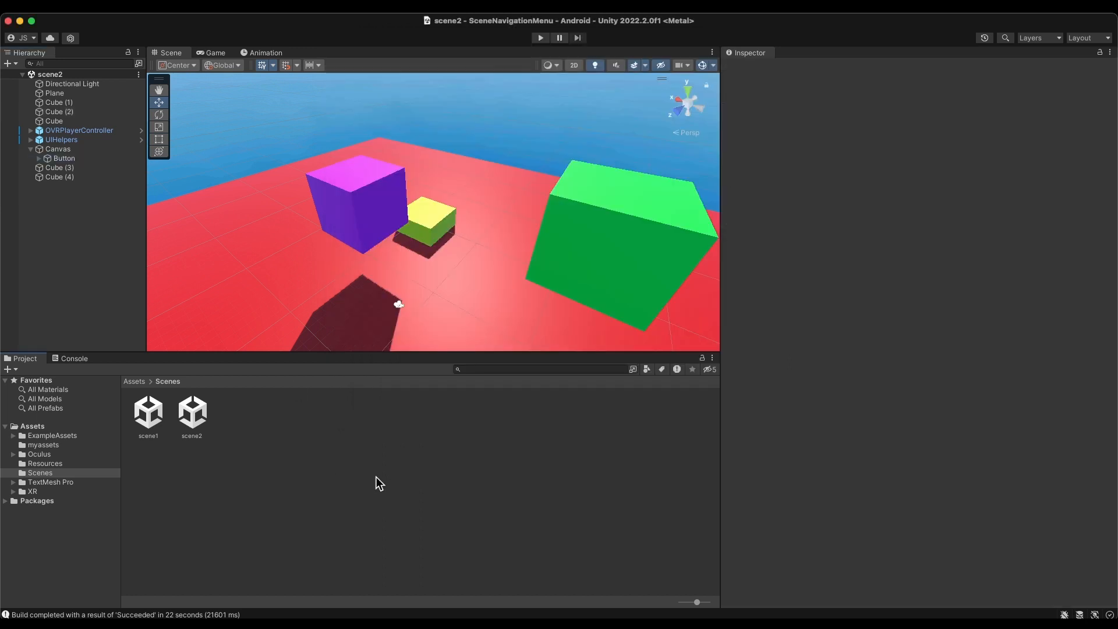
Change the label text of the Canvas's Button in scene2 to Scene1.
{"action": "left_click", "coordinate": [39, 159]}
{"action": "left_click", "coordinate": [53, 160]}
{"action": "scroll", "coordinate": [470, 226], "scroll_direction": "down", "scroll_amount": 5}
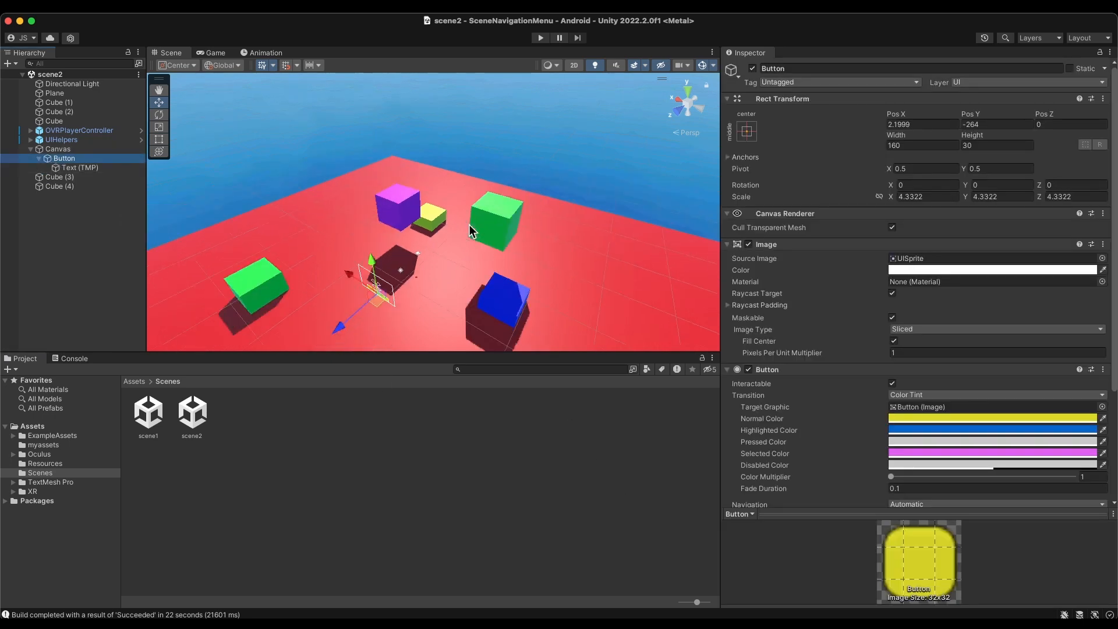
{"action": "left_click_drag", "start_coordinate": [397, 284], "coordinate": [504, 234], "text": "alt"}
{"action": "left_click_drag", "start_coordinate": [356, 224], "coordinate": [771, 259], "text": "alt"}
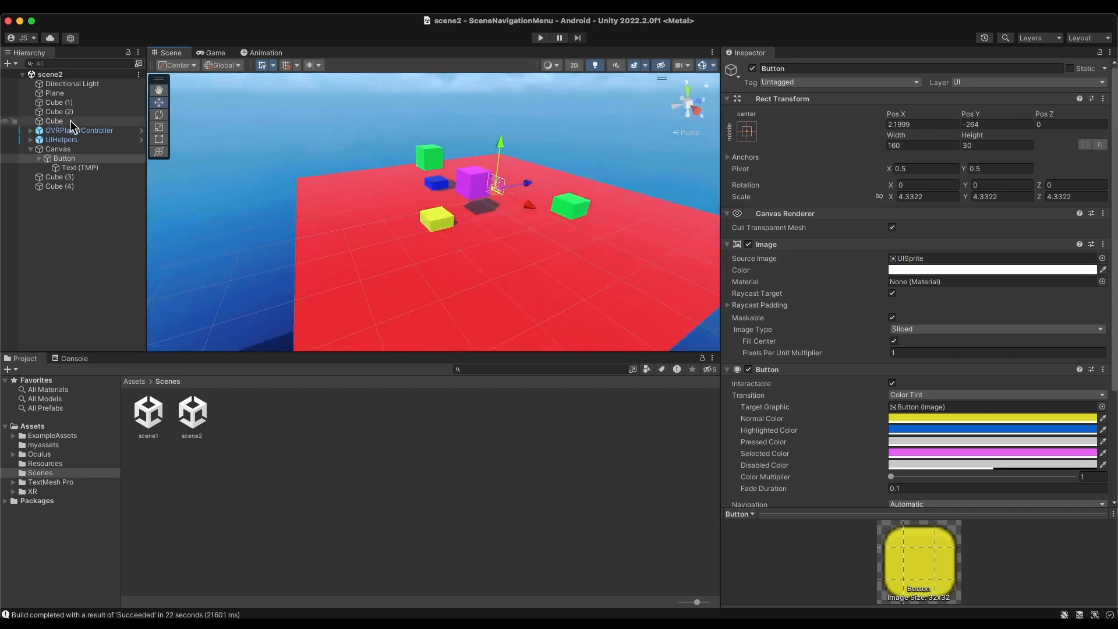
{"action": "double_click", "coordinate": [68, 170]}
{"action": "left_click_drag", "start_coordinate": [269, 187], "coordinate": [466, 151], "text": "alt"}
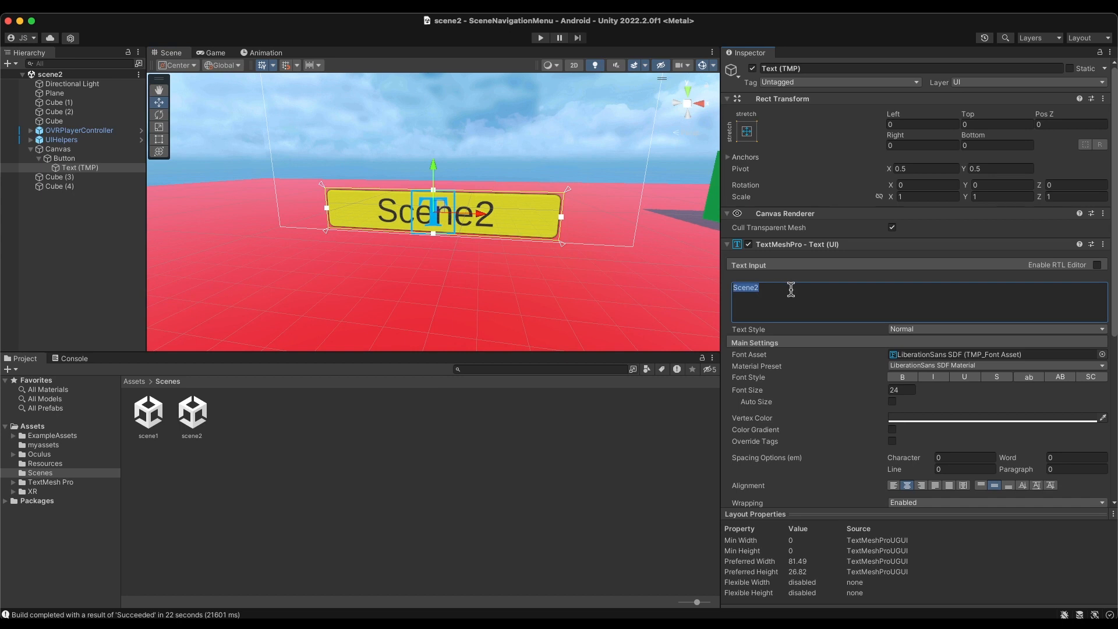
{"action": "key", "text": "BackSpace"}
{"action": "type", "text": "1"}
{"action": "left_click", "coordinate": [581, 458]}
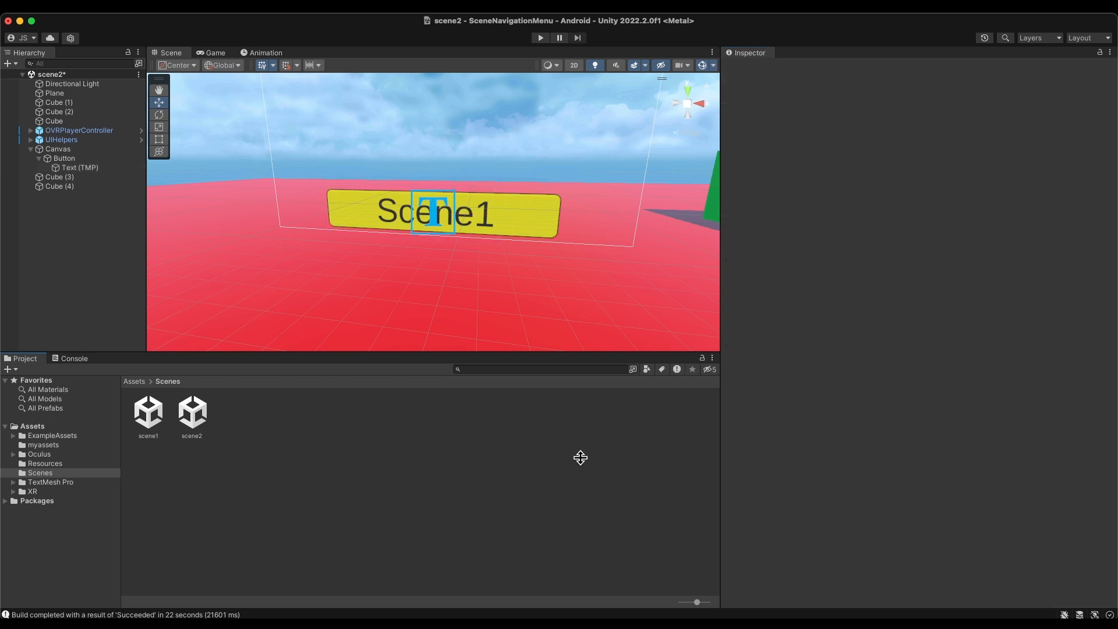
Set the Normal Color of scene2's Button to grey 74746D.
{"action": "left_click", "coordinate": [530, 233]}
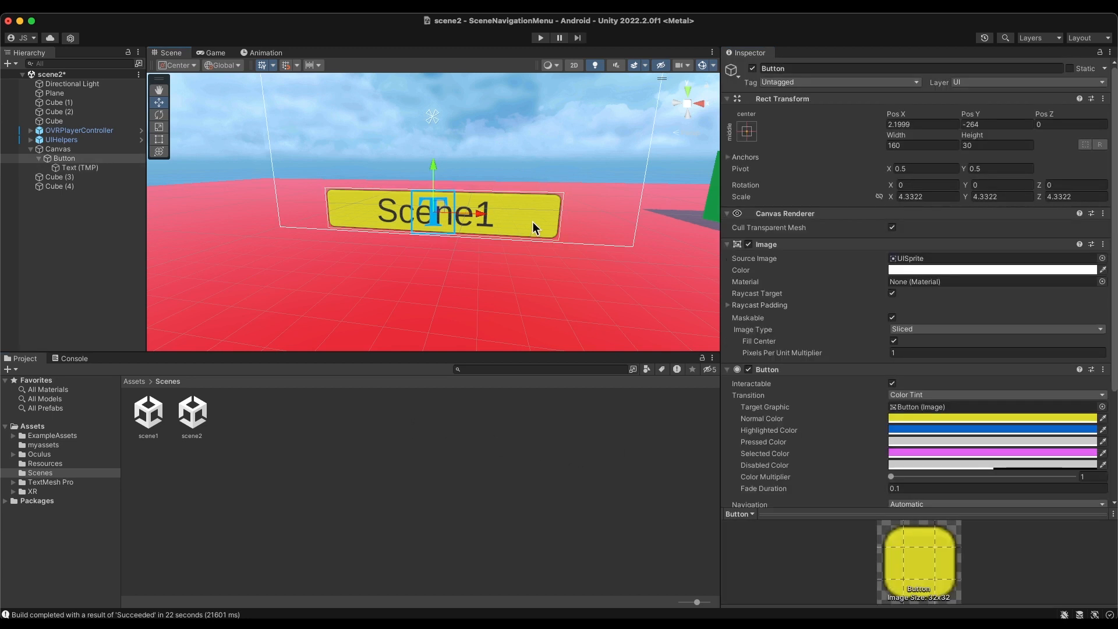
{"action": "left_click", "coordinate": [949, 419]}
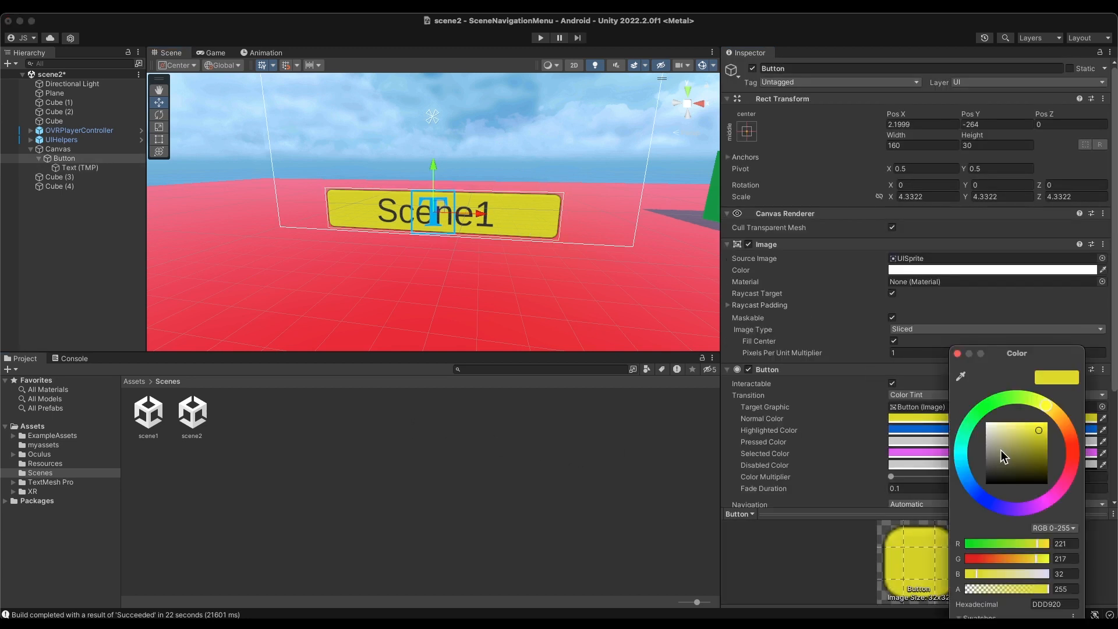
{"action": "left_click_drag", "start_coordinate": [1000, 449], "coordinate": [990, 456]}
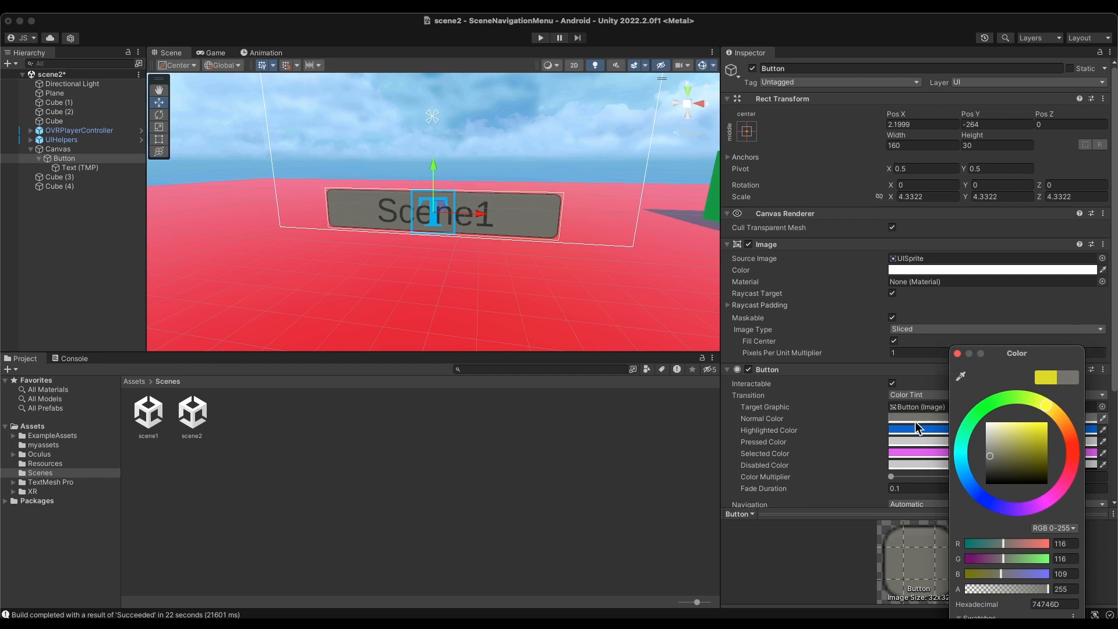
Set the Button's Highlighted Color to green 1ECF0C and its Pressed Color to pink F362E1.
{"action": "left_click", "coordinate": [914, 428]}
{"action": "left_click", "coordinate": [960, 403]}
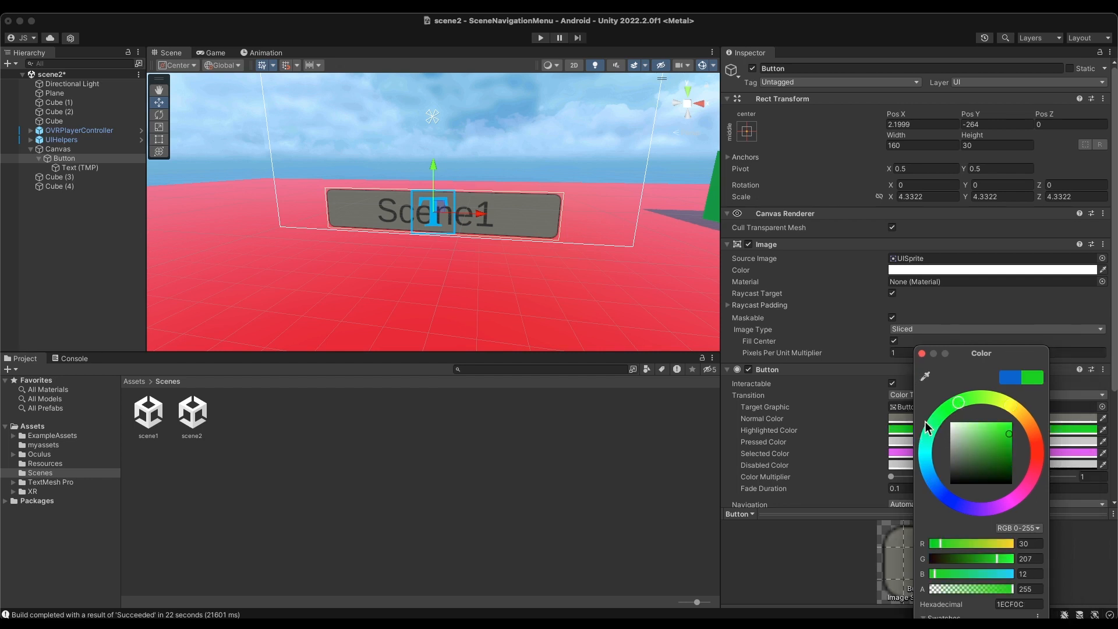
{"action": "left_click", "coordinate": [901, 441]}
{"action": "left_click", "coordinate": [997, 498]}
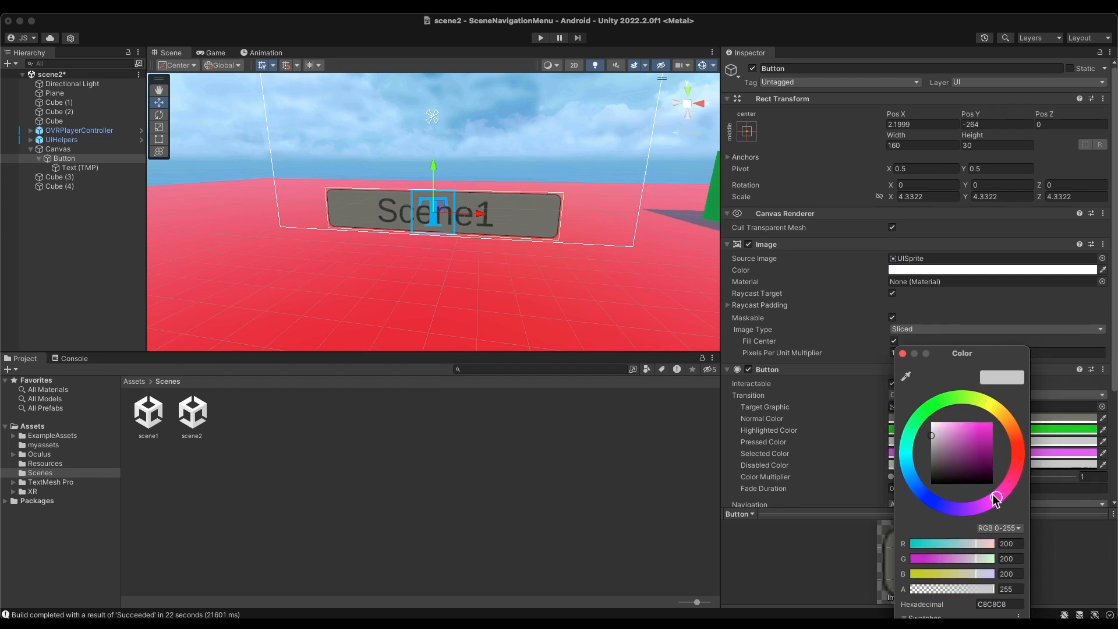
{"action": "left_click", "coordinate": [969, 425]}
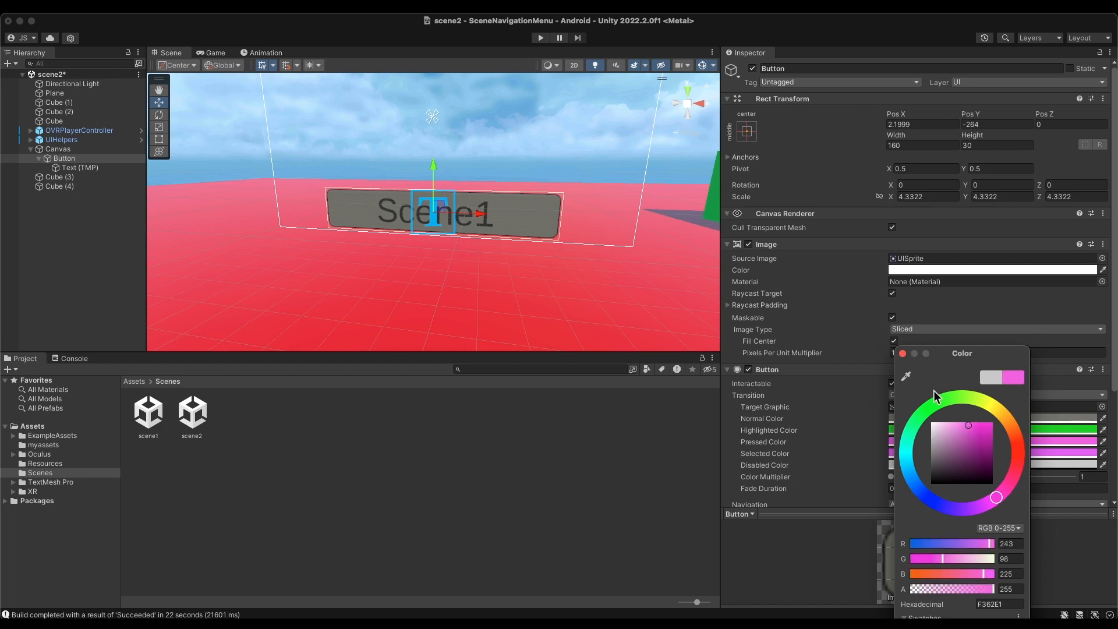
{"action": "left_click", "coordinate": [903, 353]}
Set the Button's Highlighted Color to blue 0CA7CF and its Pressed Color to orange, and save scene2.
{"action": "left_click", "coordinate": [935, 430]}
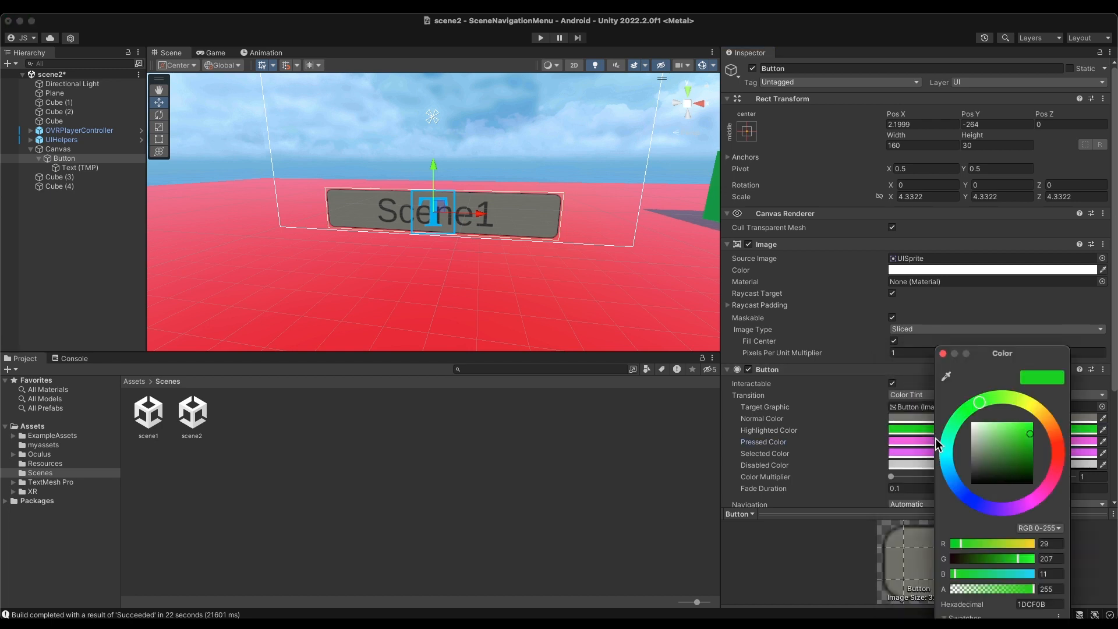
{"action": "left_click", "coordinate": [947, 466]}
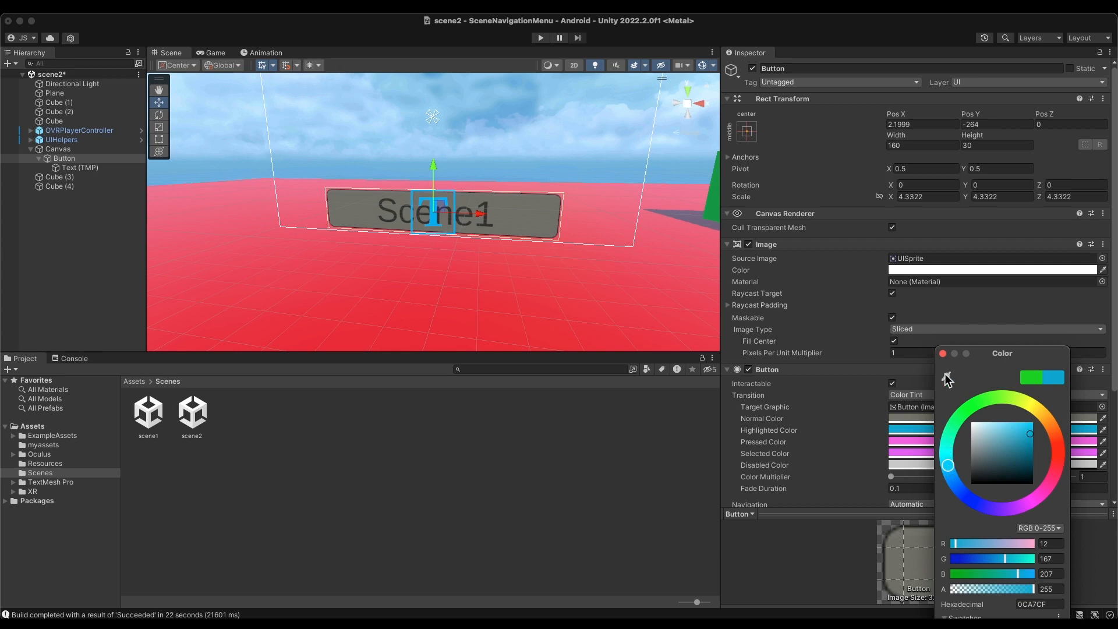
{"action": "left_click", "coordinate": [924, 441]}
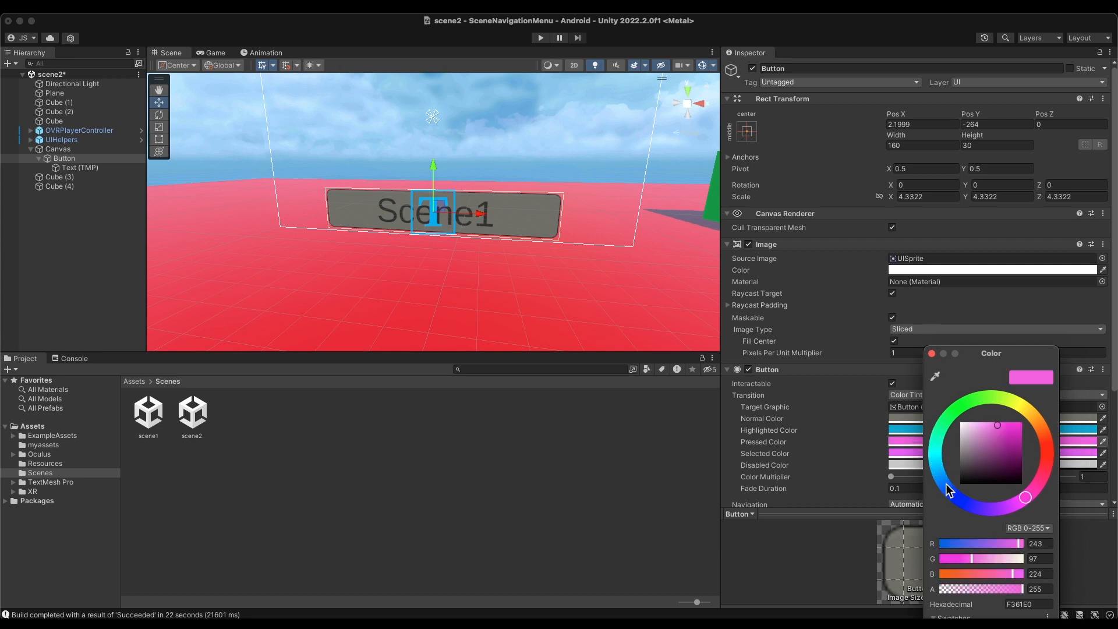
{"action": "left_click", "coordinate": [900, 441]}
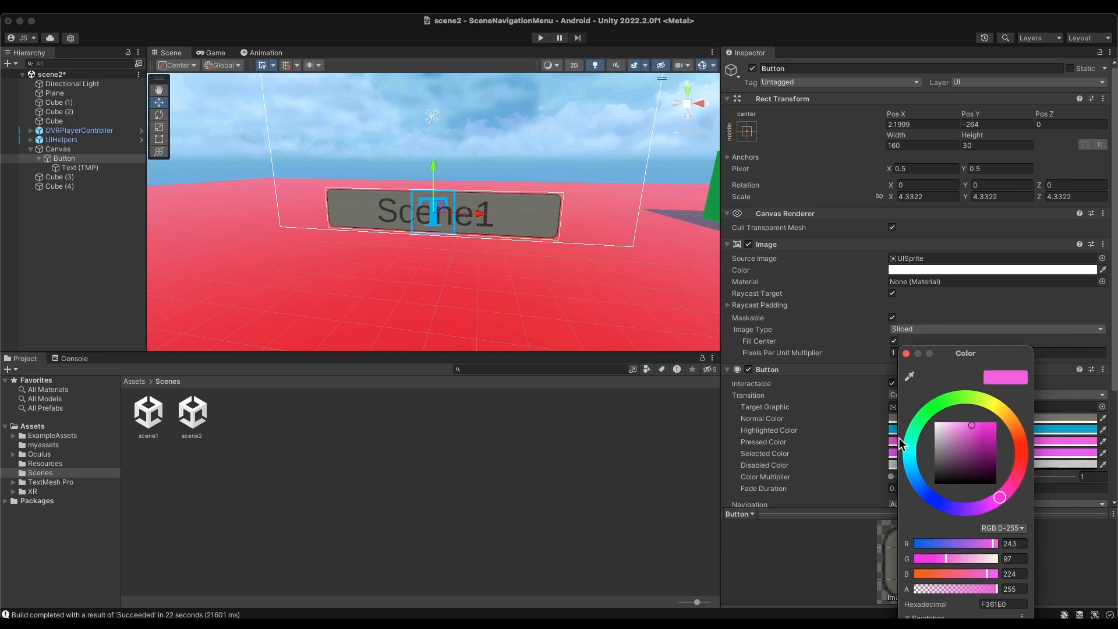
{"action": "left_click", "coordinate": [914, 474]}
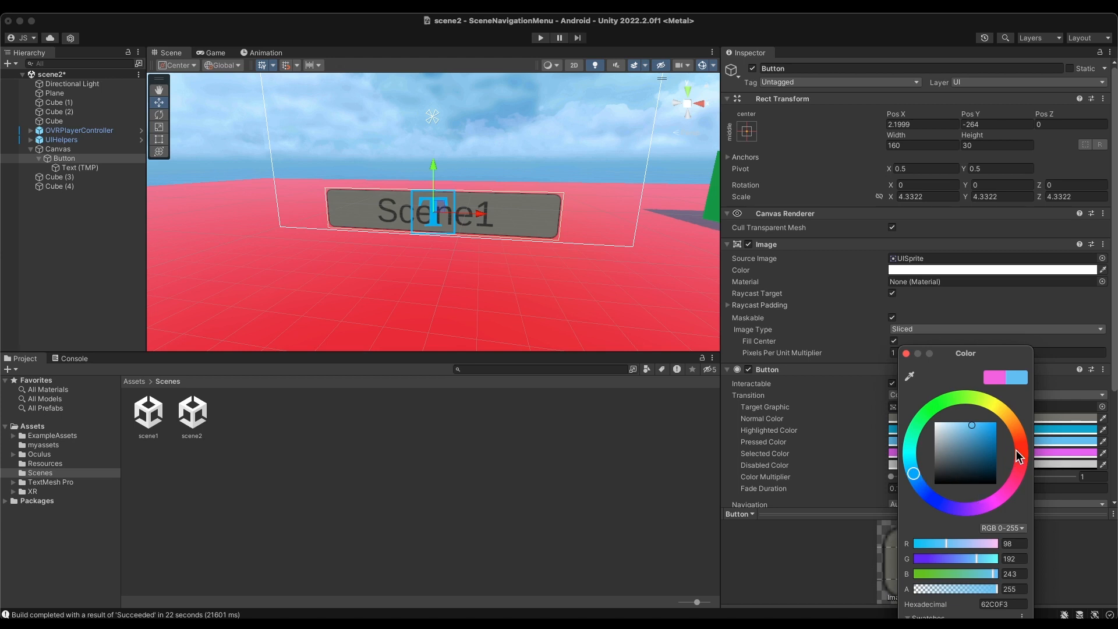
{"action": "left_click", "coordinate": [1020, 434]}
{"action": "left_click", "coordinate": [907, 354]}
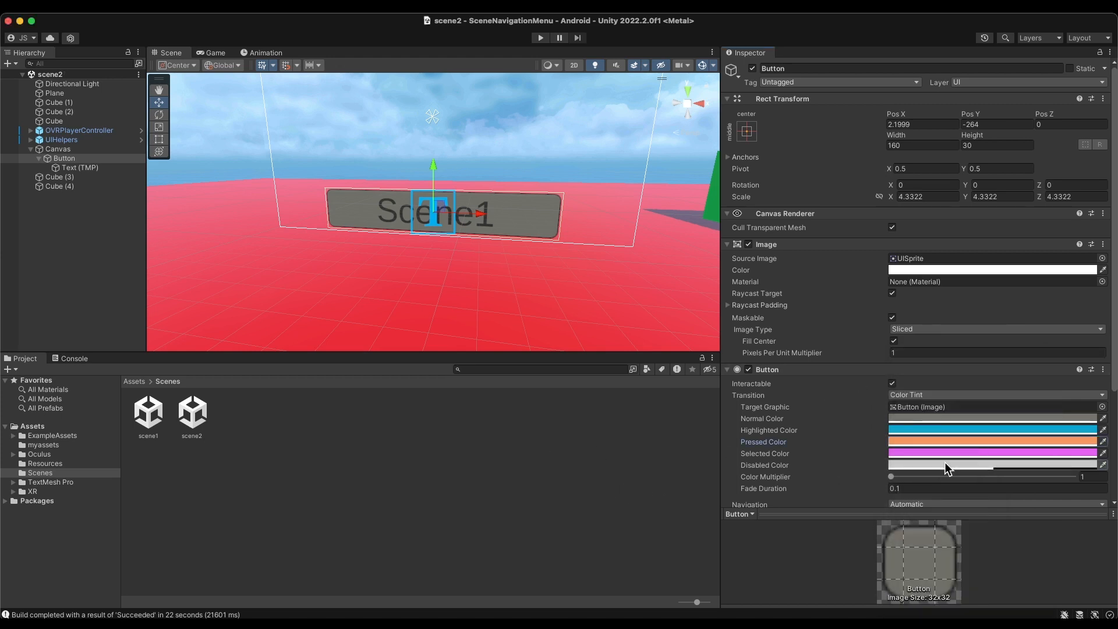
Reopen scene1 from the Scenes folder.
{"action": "left_click", "coordinate": [192, 412]}
{"action": "double_click", "coordinate": [148, 414]}
{"action": "double_click", "coordinate": [192, 412]}
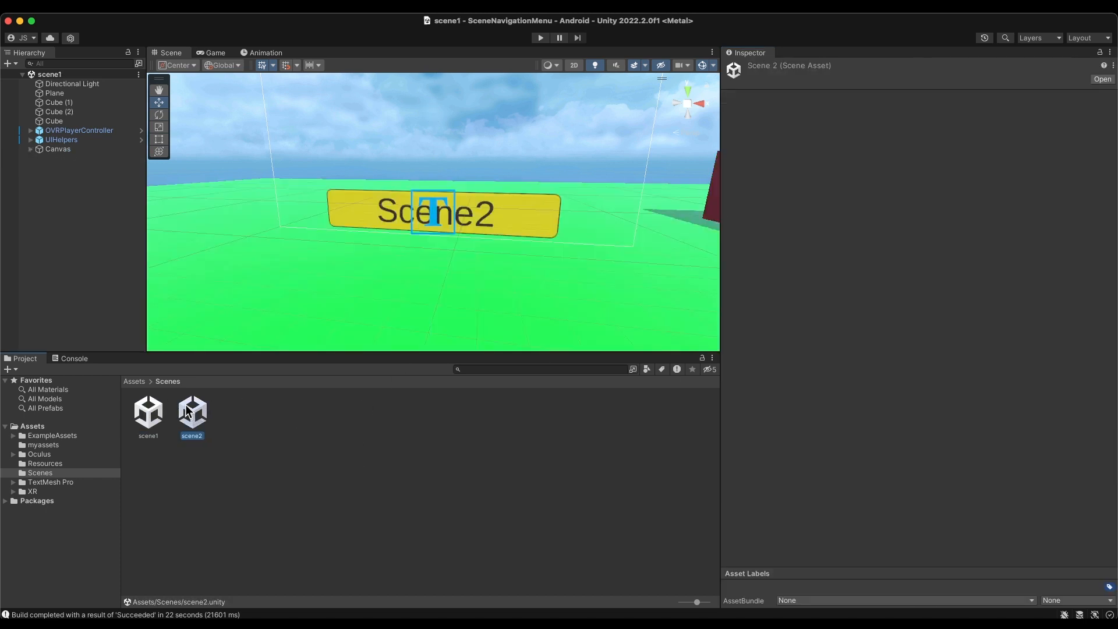
{"action": "left_click", "coordinate": [152, 414]}
{"action": "double_click", "coordinate": [156, 413]}
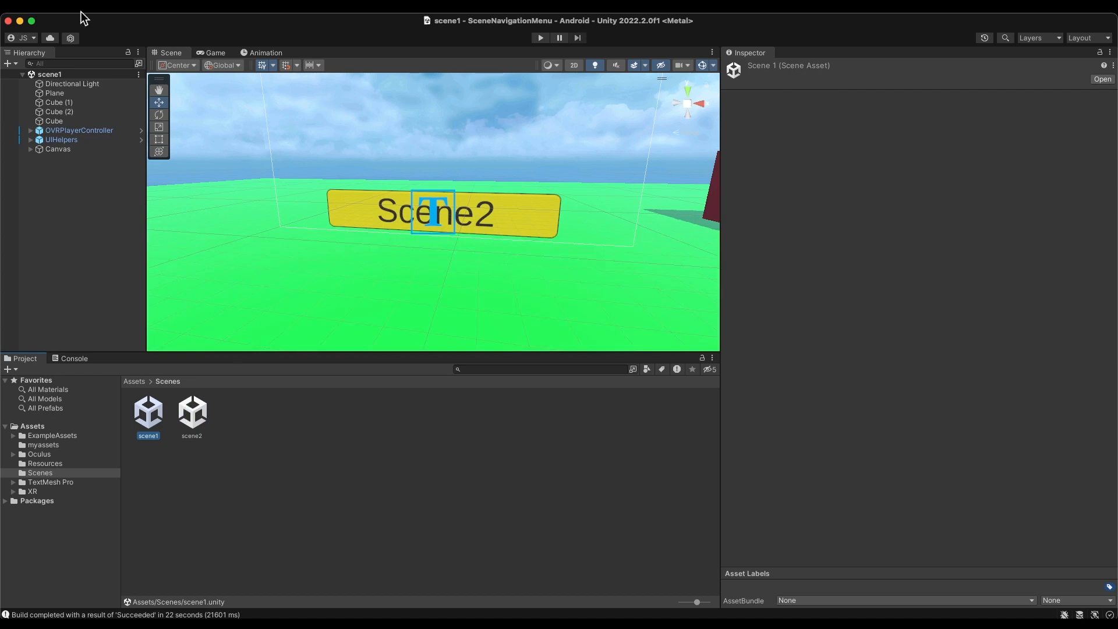
{"action": "mouse_move", "coordinate": [91, 23]}
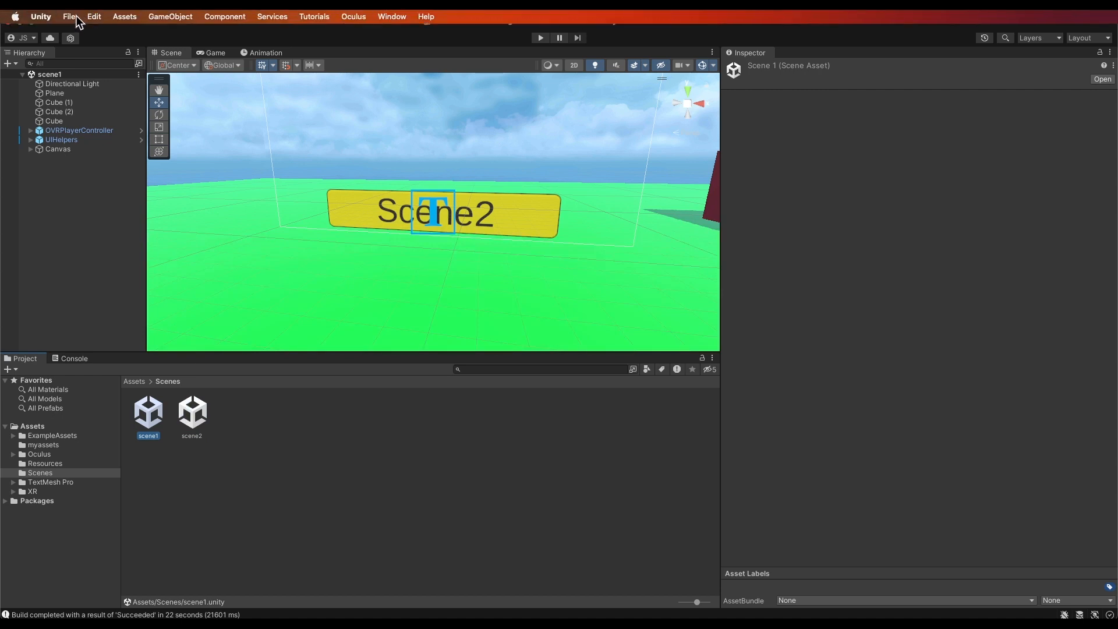